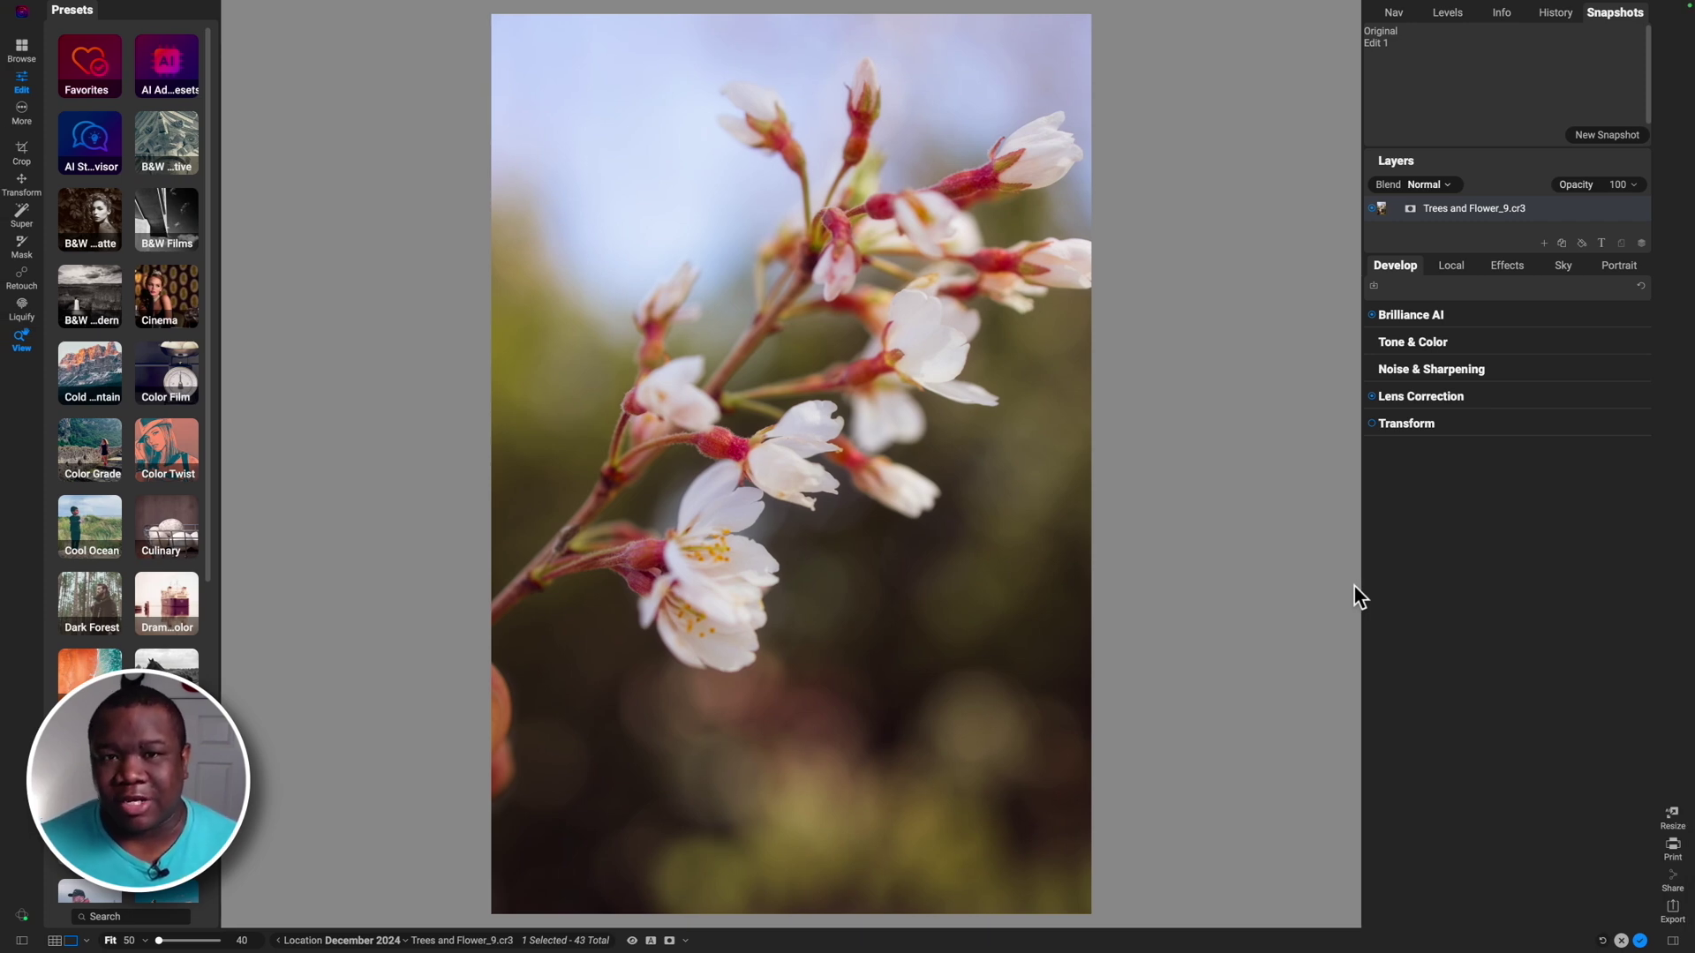
Step: Compare the edit with the original, then undo the Glow, Split Tone and Color Enhancer filters
{"action": "key", "text": "backslash"}
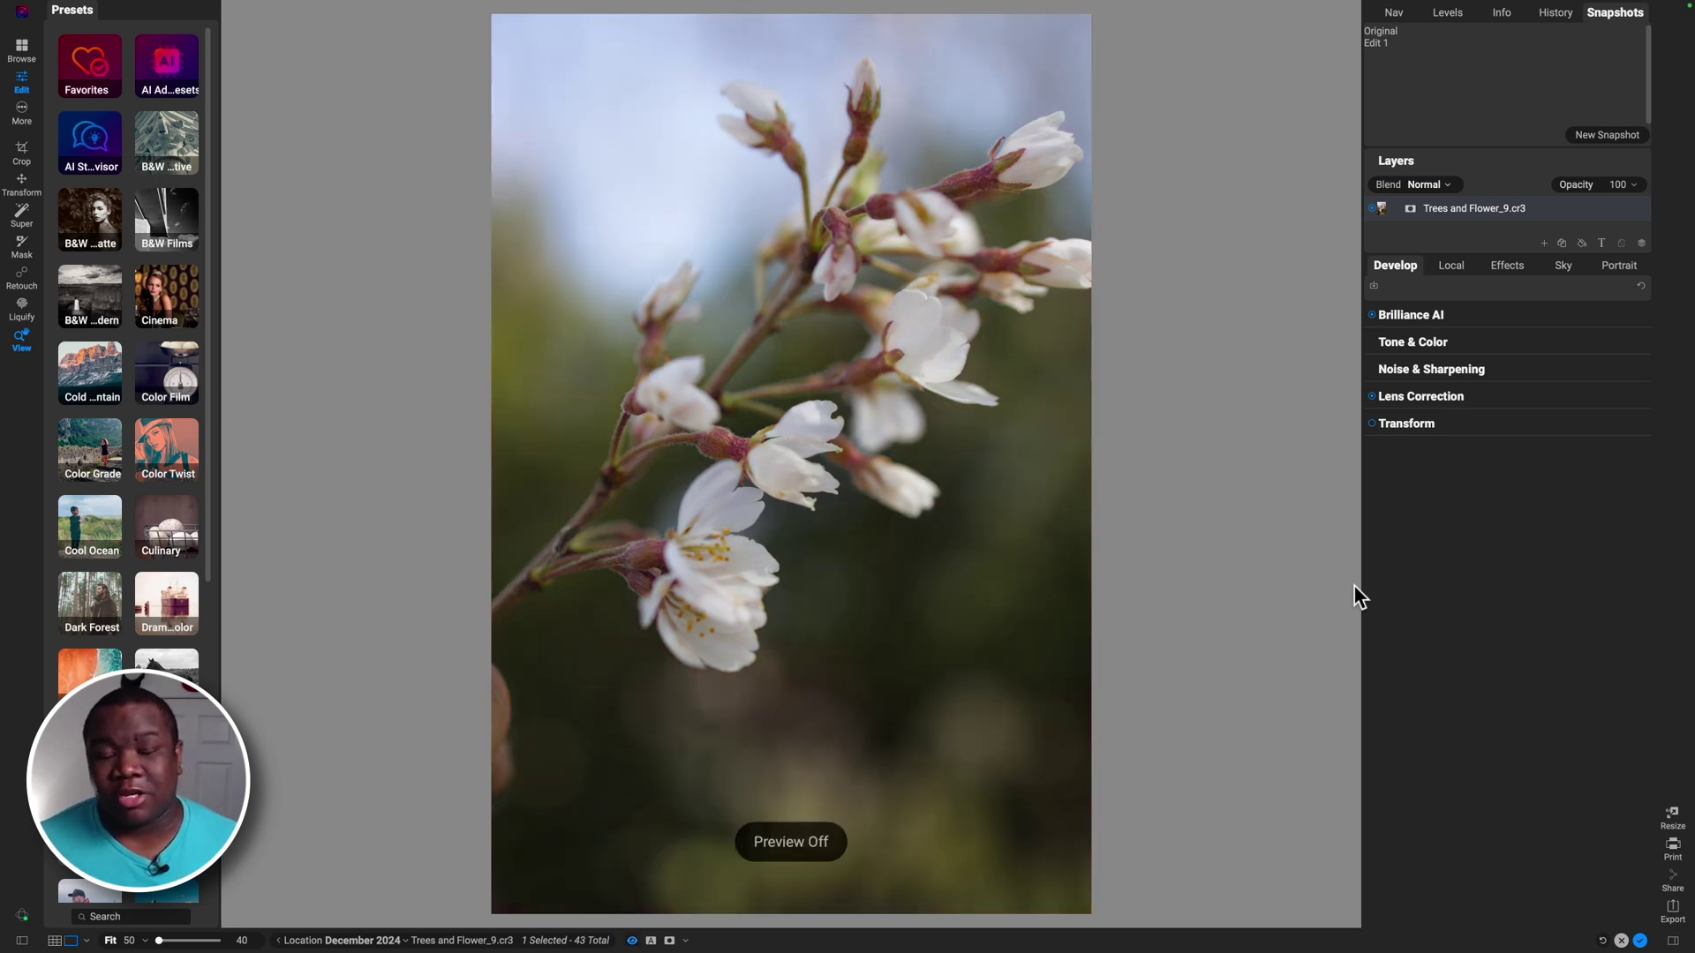
{"action": "key", "text": "backslash"}
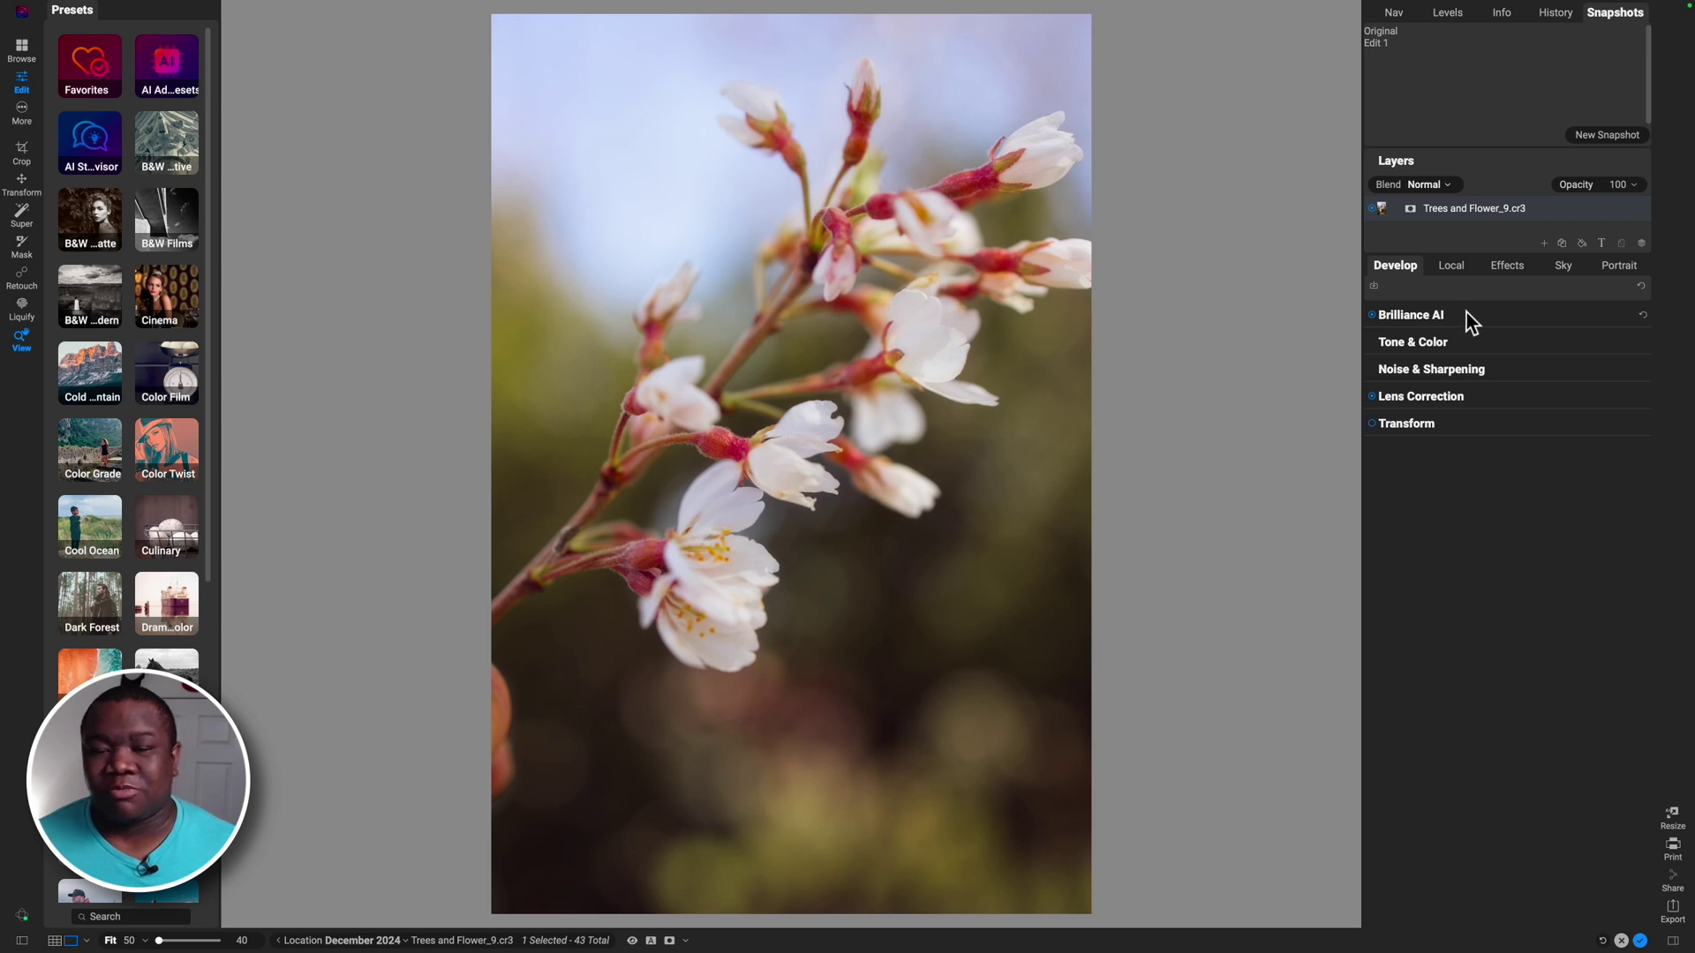
{"action": "left_click", "coordinate": [1507, 266]}
{"action": "left_click", "coordinate": [1402, 268]}
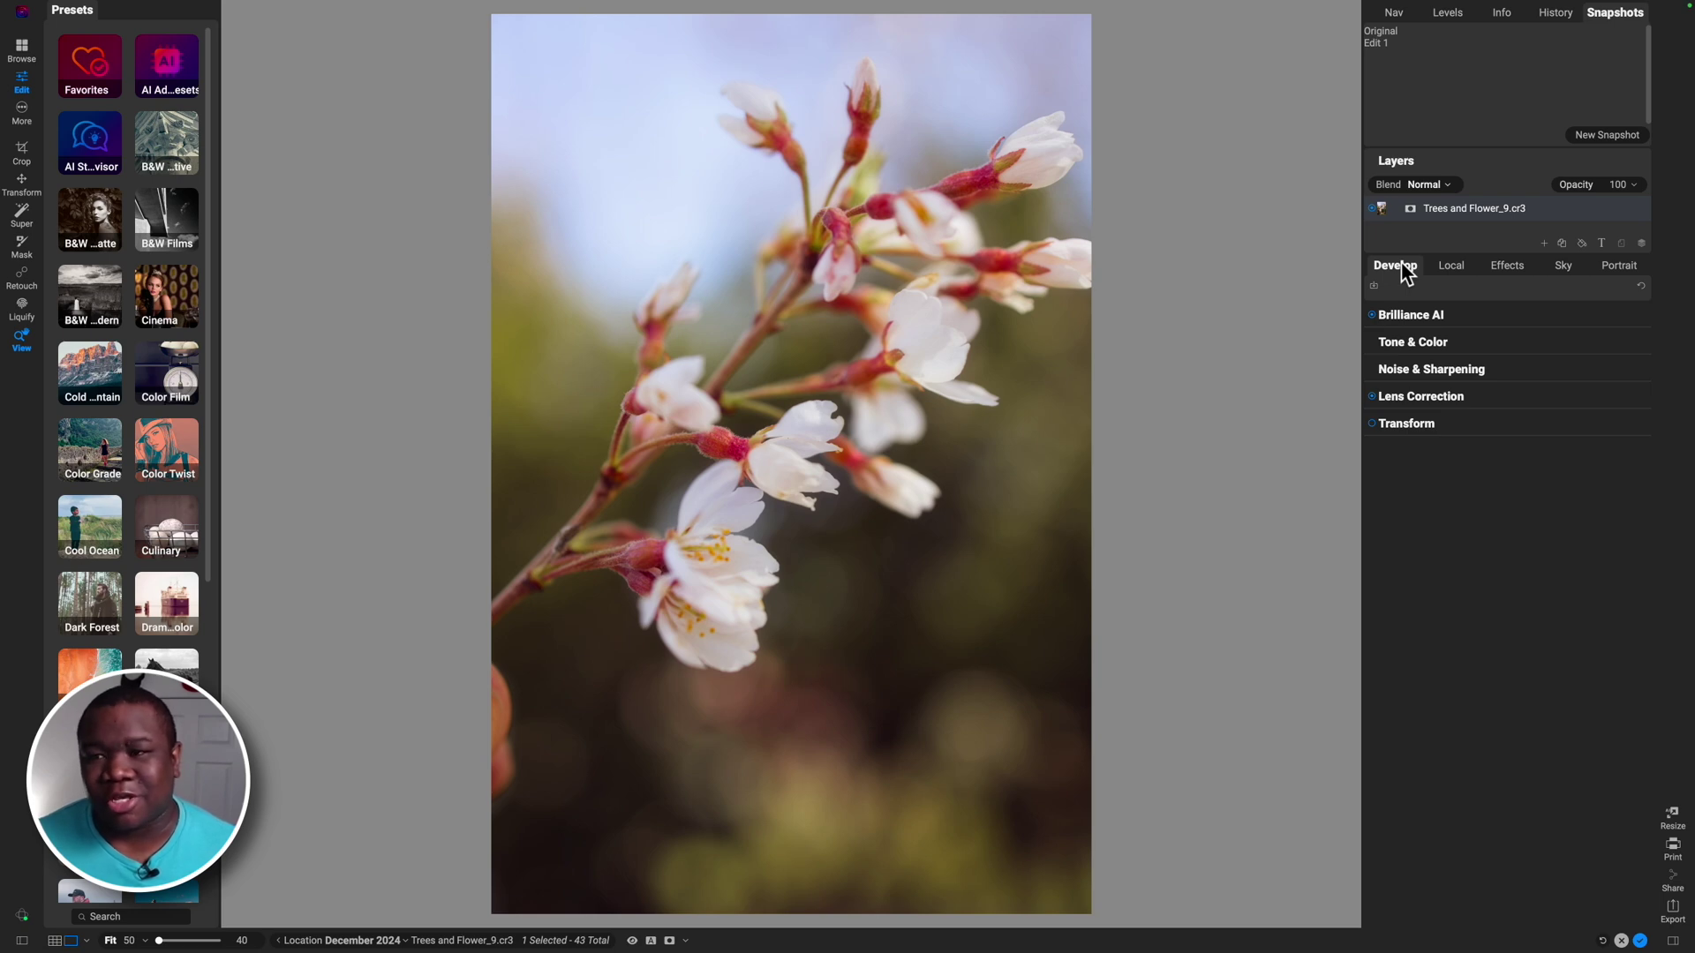
{"action": "left_click", "coordinate": [1527, 278]}
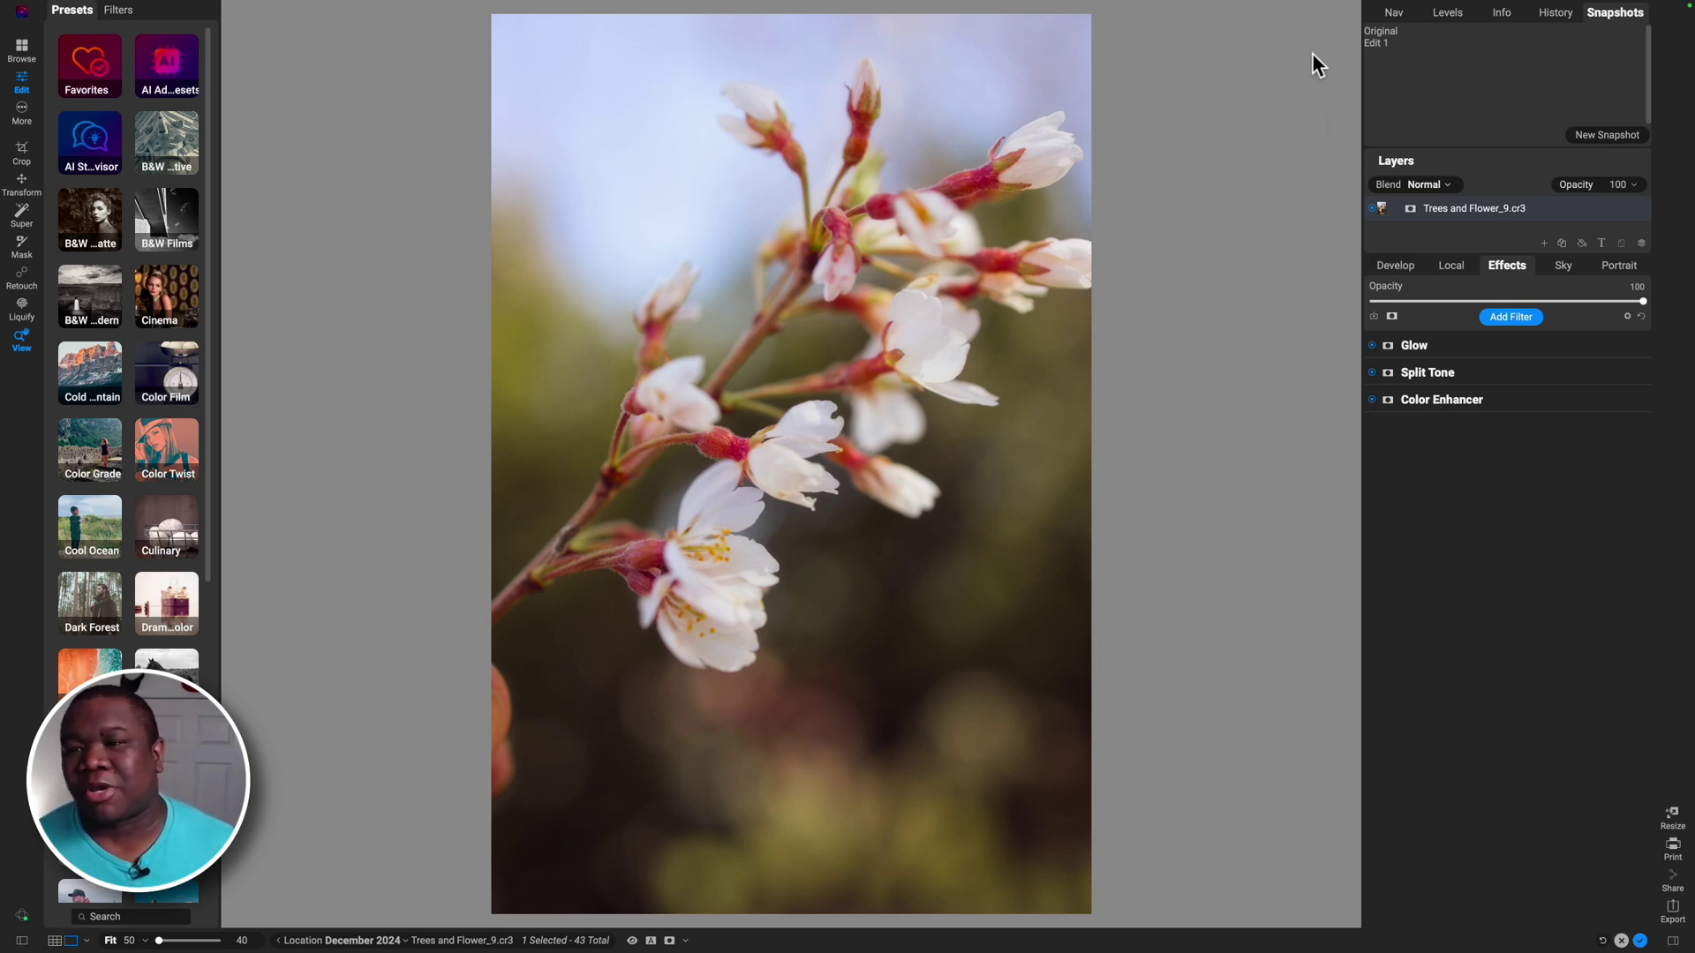
{"action": "key", "text": "super+z"}
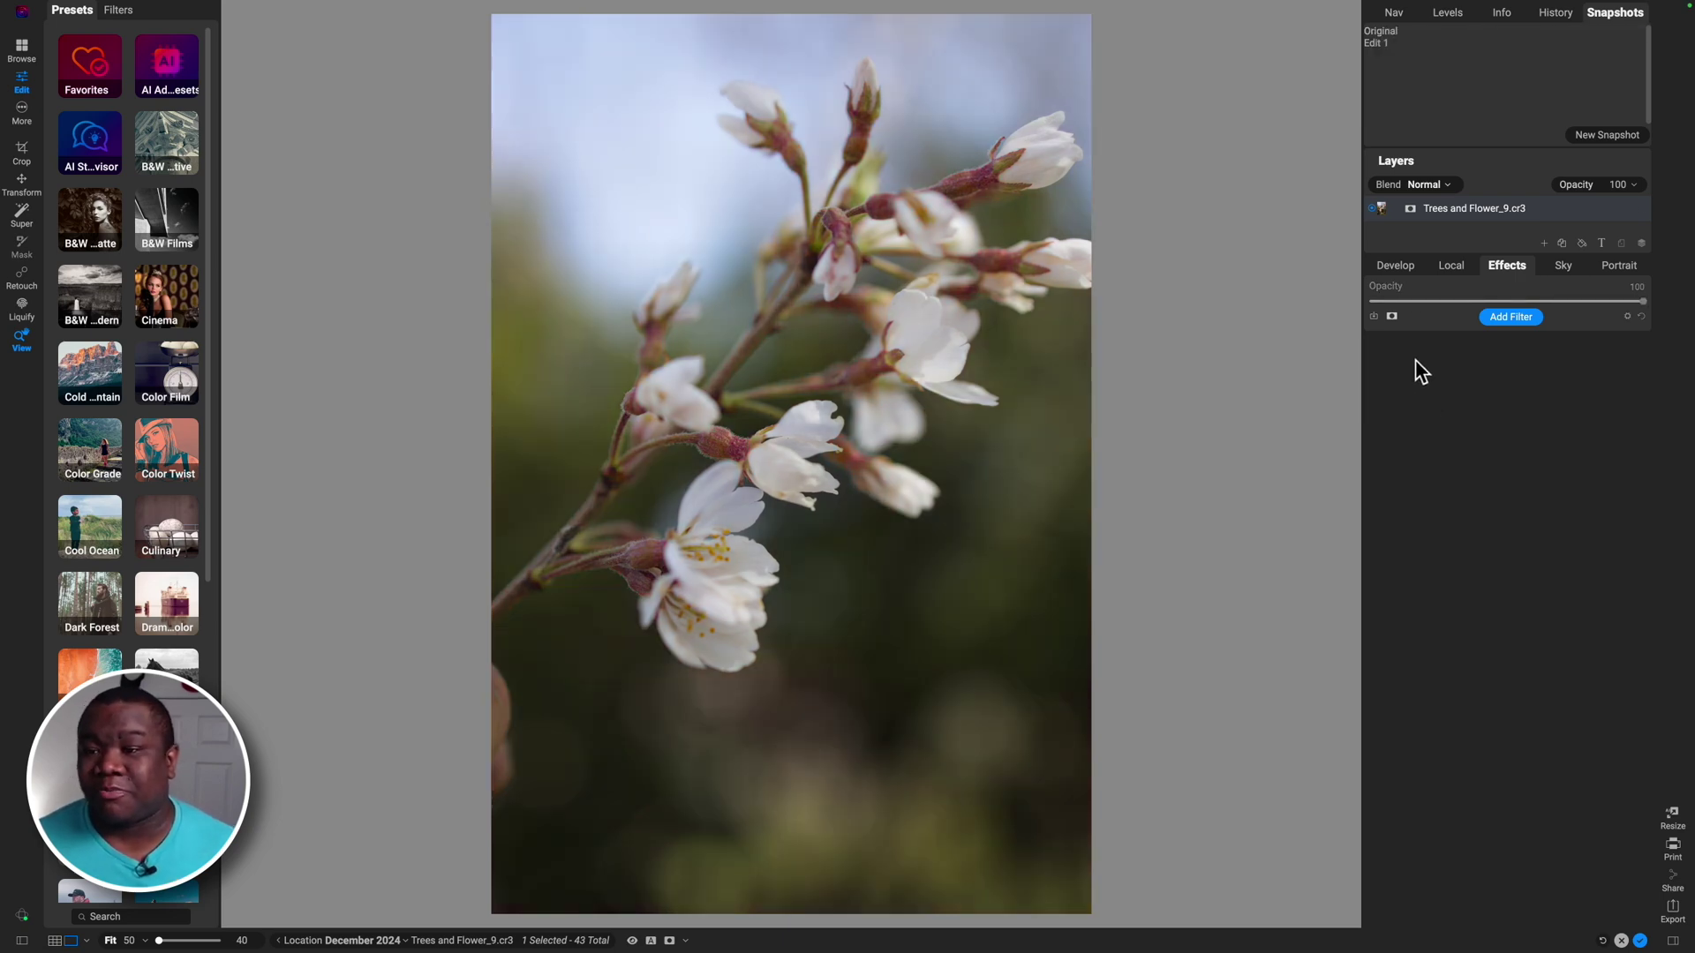
Step: Return to Develop and review the Brilliance AI settings against the unedited photo
{"action": "left_click", "coordinate": [1385, 267]}
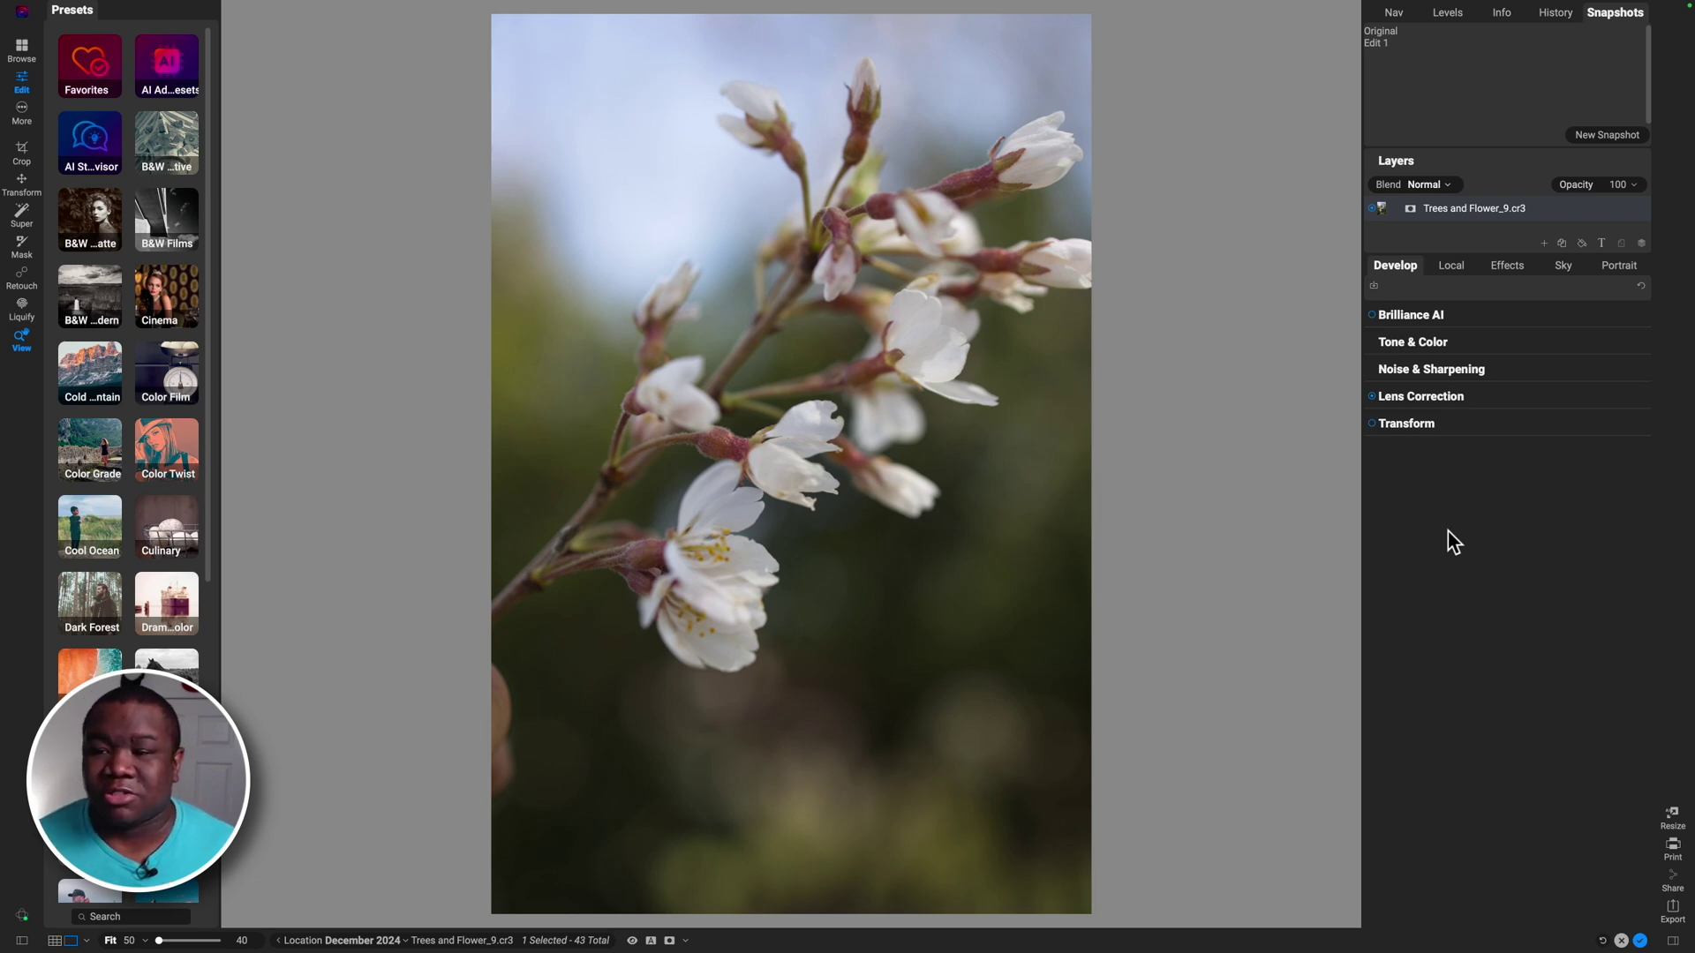
{"action": "left_click", "coordinate": [1373, 318]}
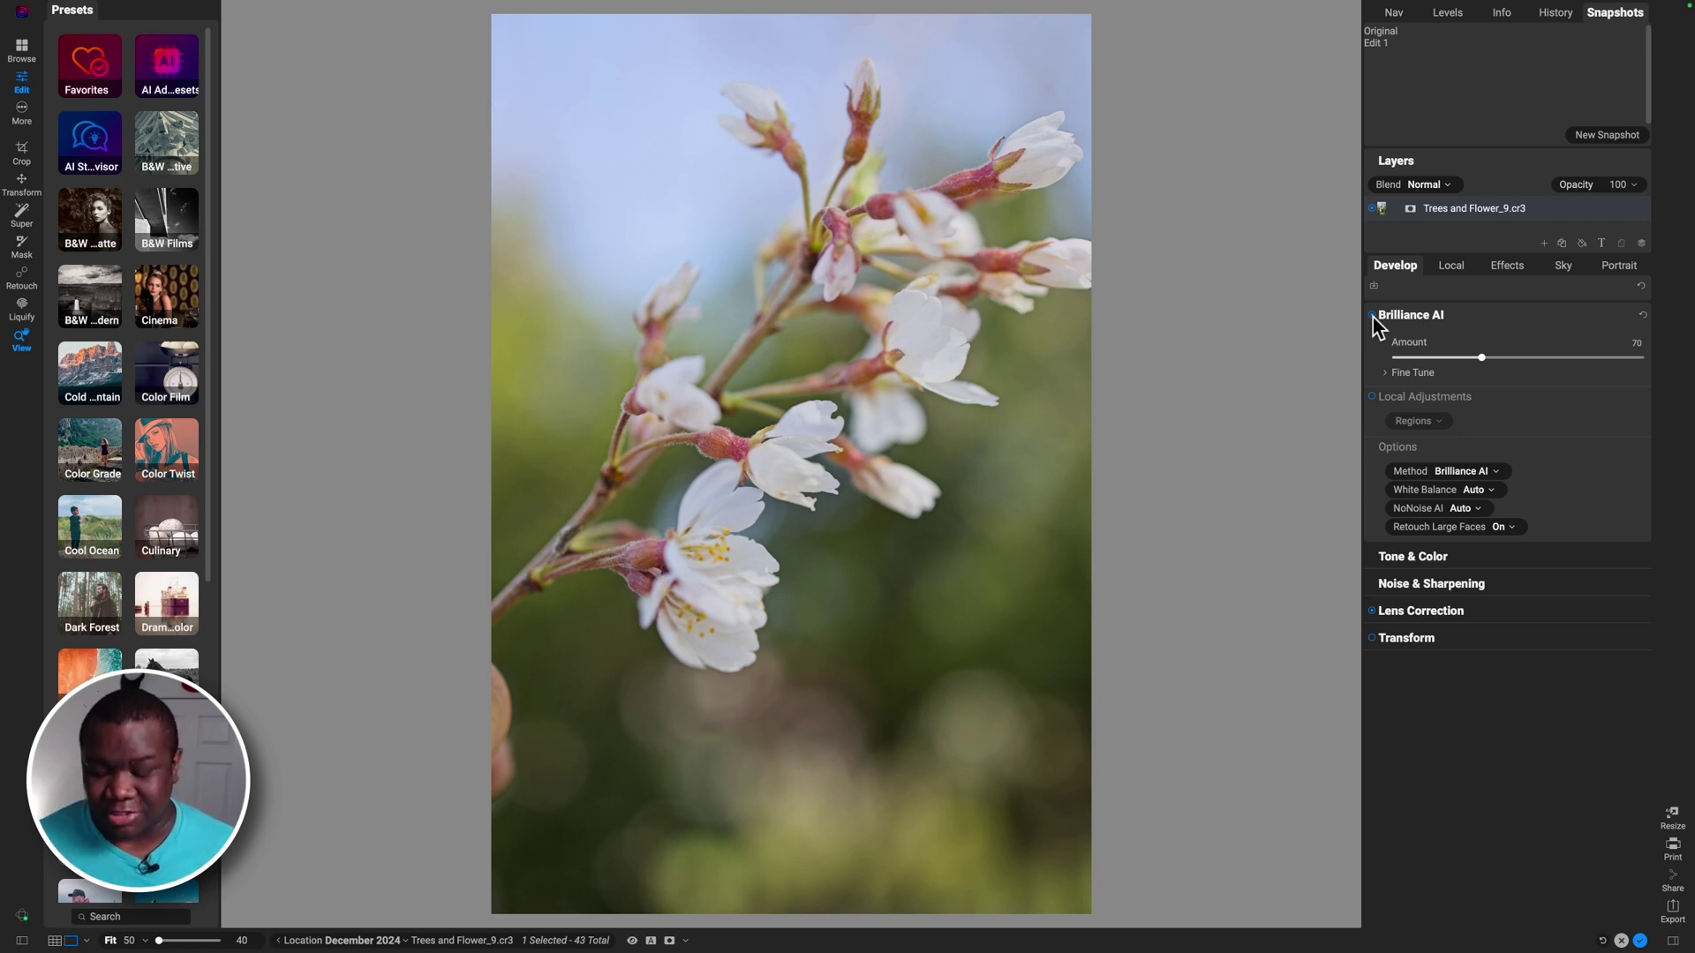
{"action": "key", "text": "backslash"}
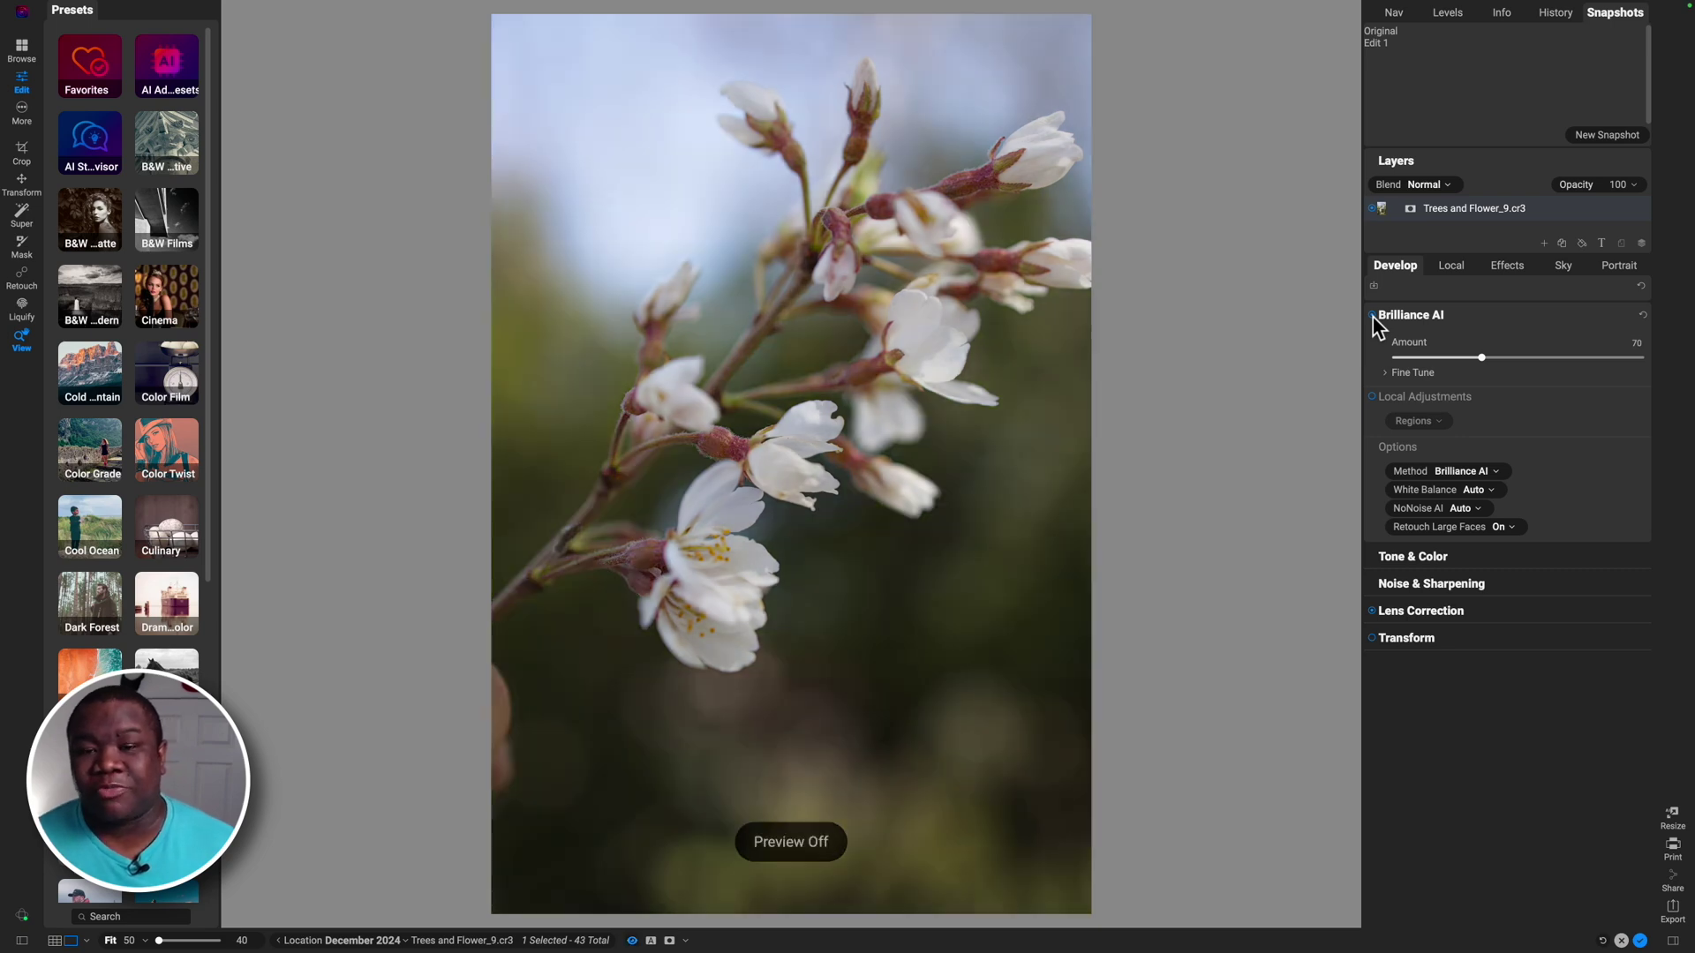
{"action": "key", "text": "backslash"}
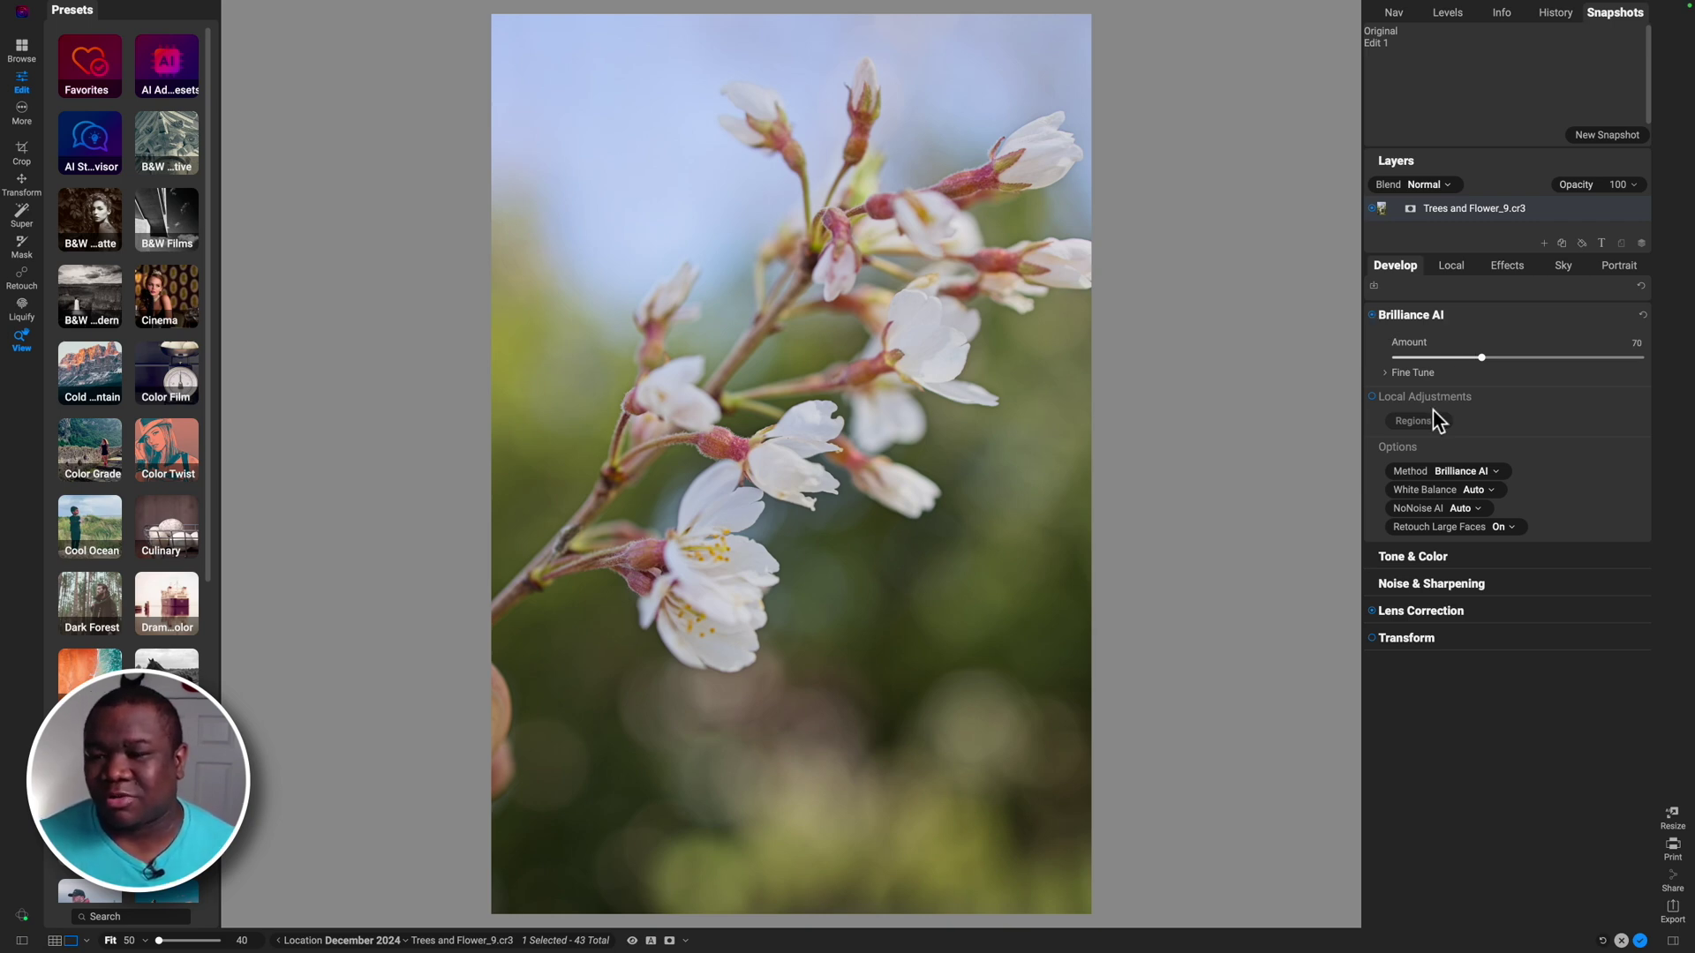
Step: Scroll through the Tone & Color sliders, including Exposure 0.51 and Highlights -37
{"action": "left_click", "coordinate": [1442, 558]}
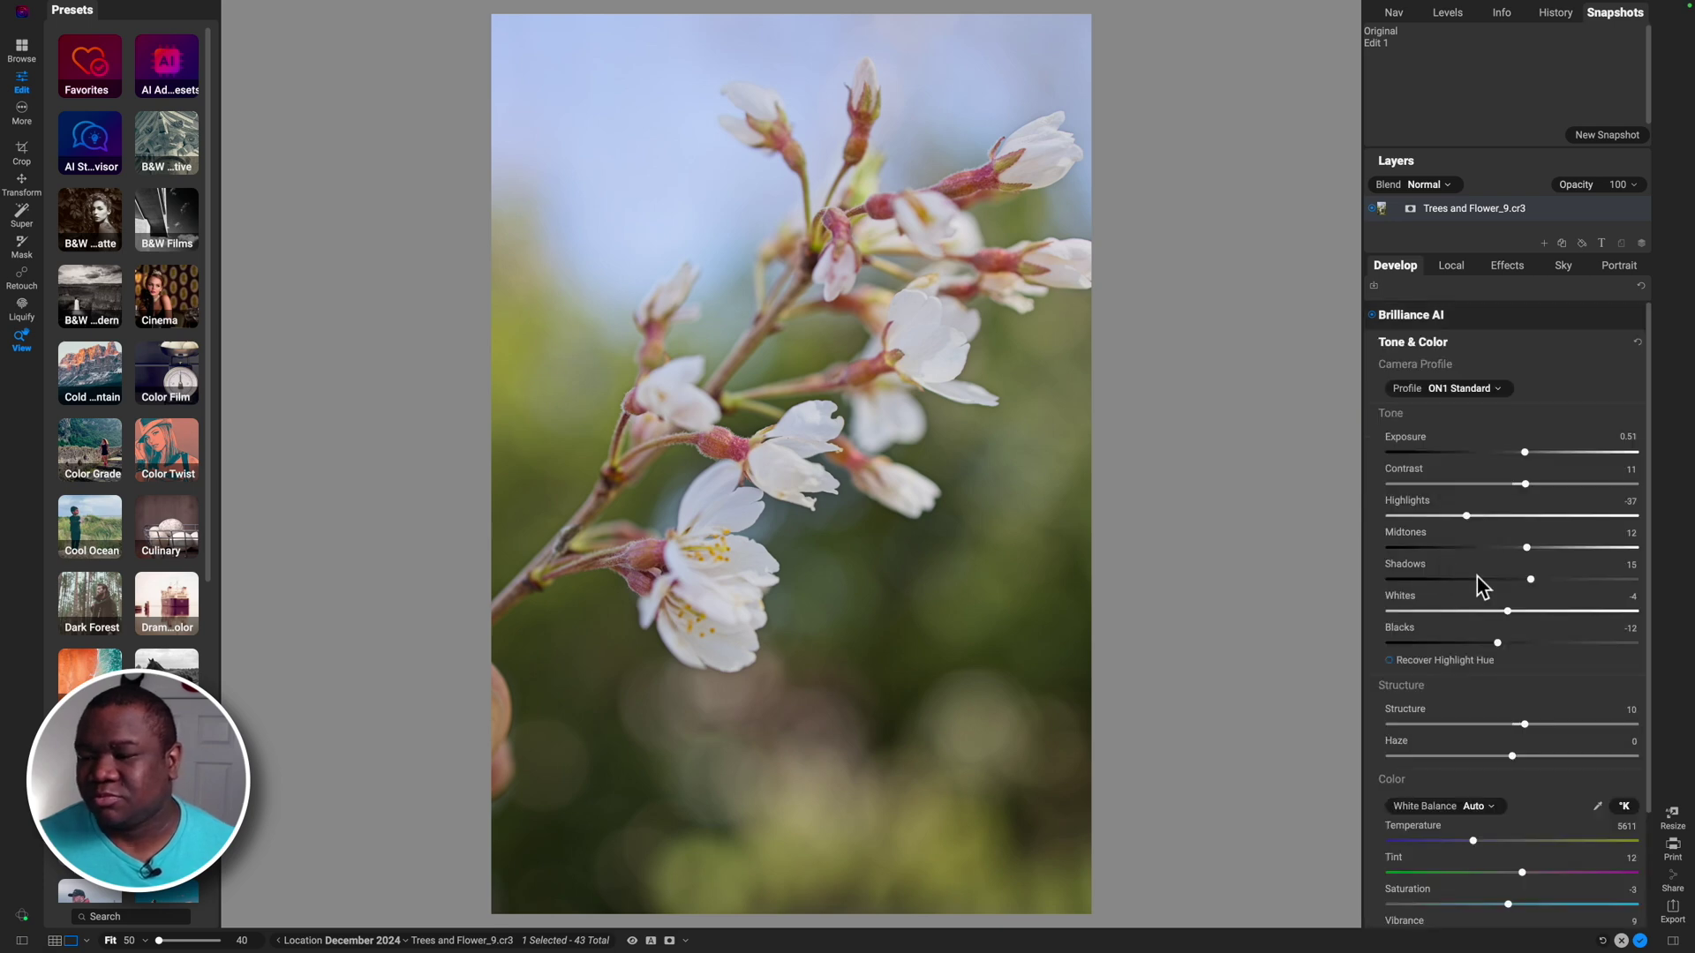
{"action": "scroll", "coordinate": [1478, 580], "scroll_direction": "down", "scroll_amount": 2}
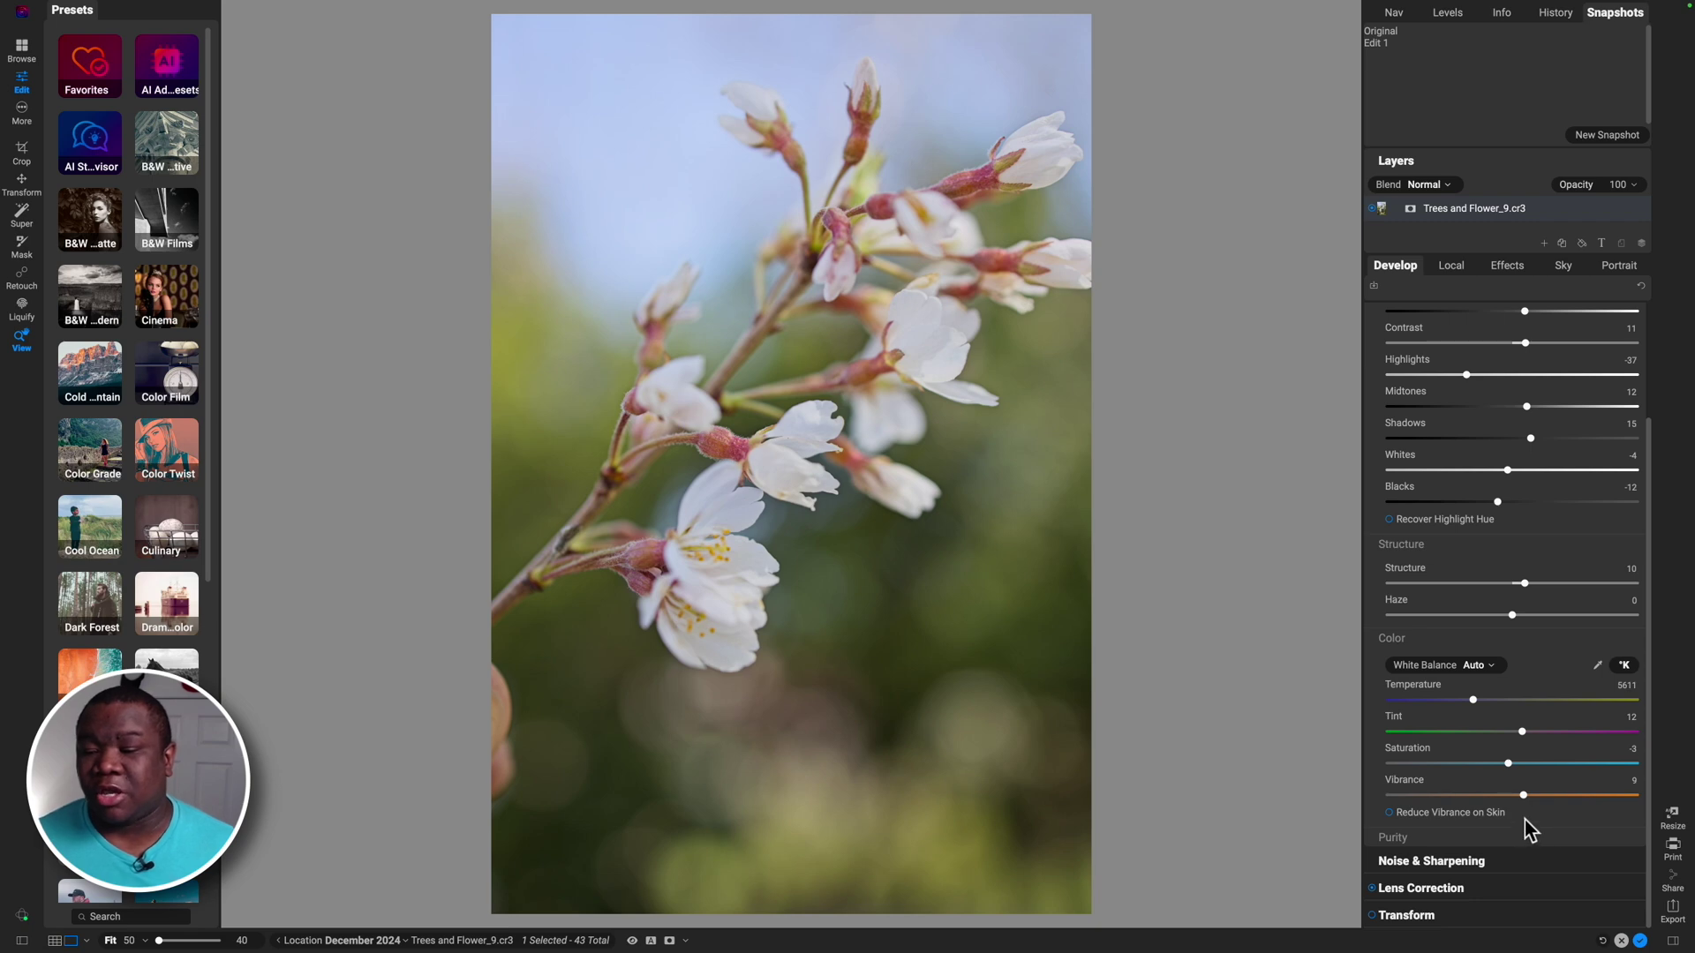
{"action": "scroll", "coordinate": [1490, 814], "scroll_direction": "up", "scroll_amount": 1}
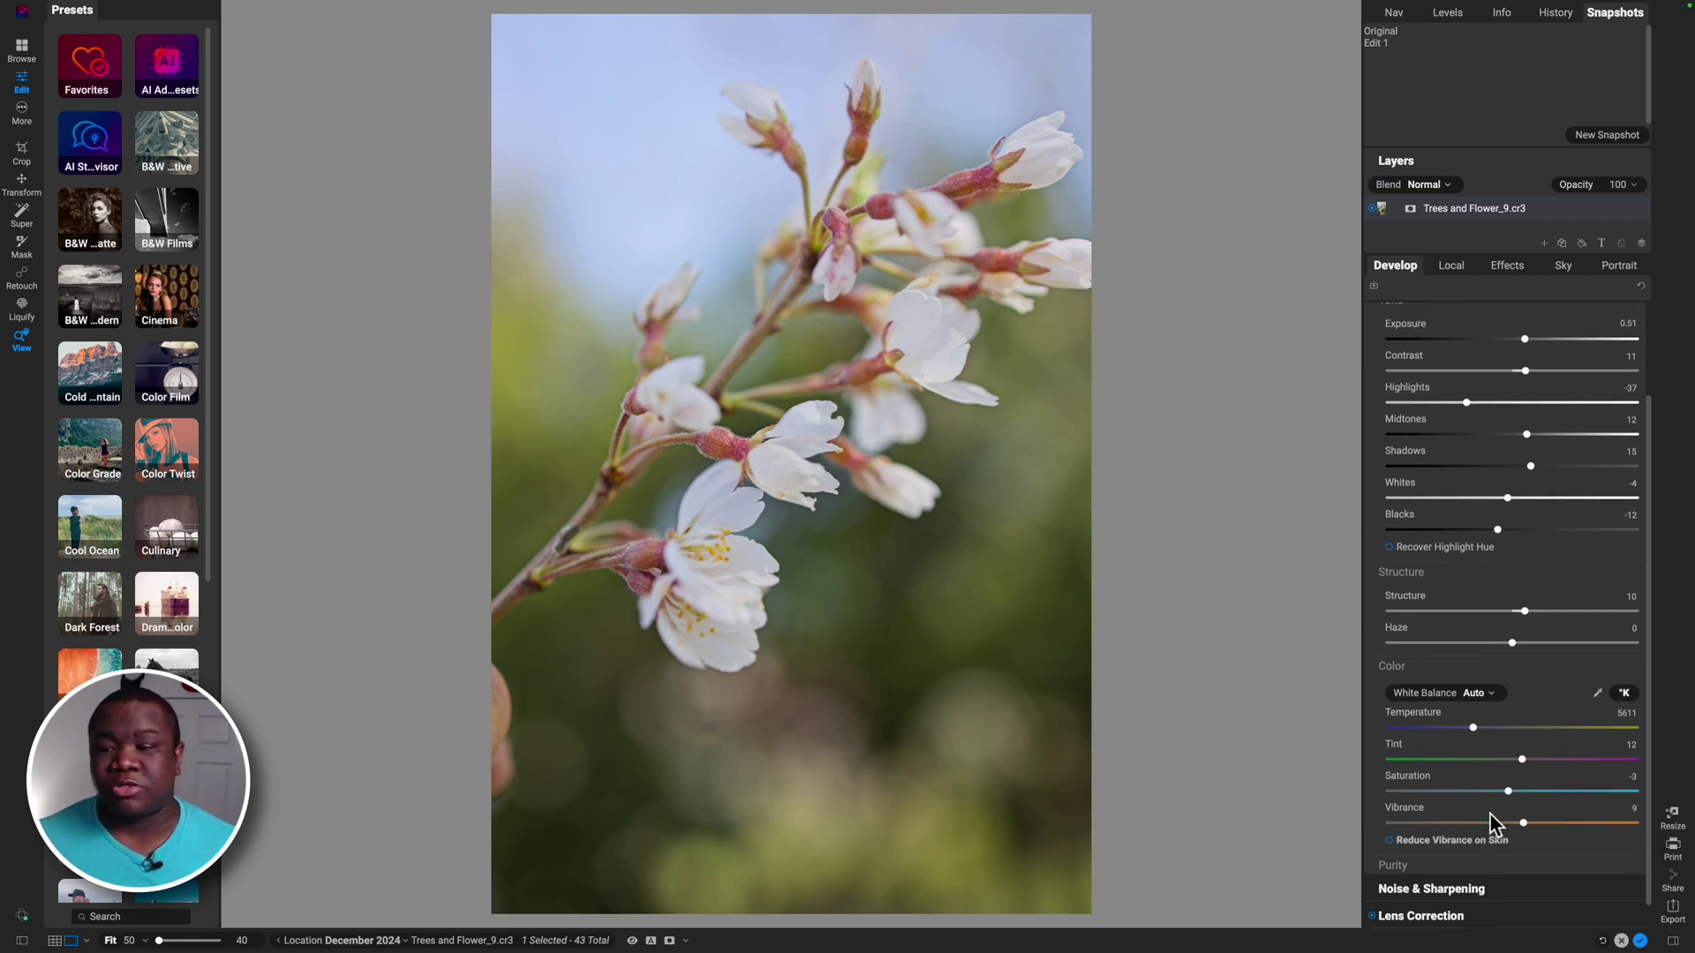
{"action": "scroll", "coordinate": [1490, 814], "scroll_direction": "up", "scroll_amount": 4}
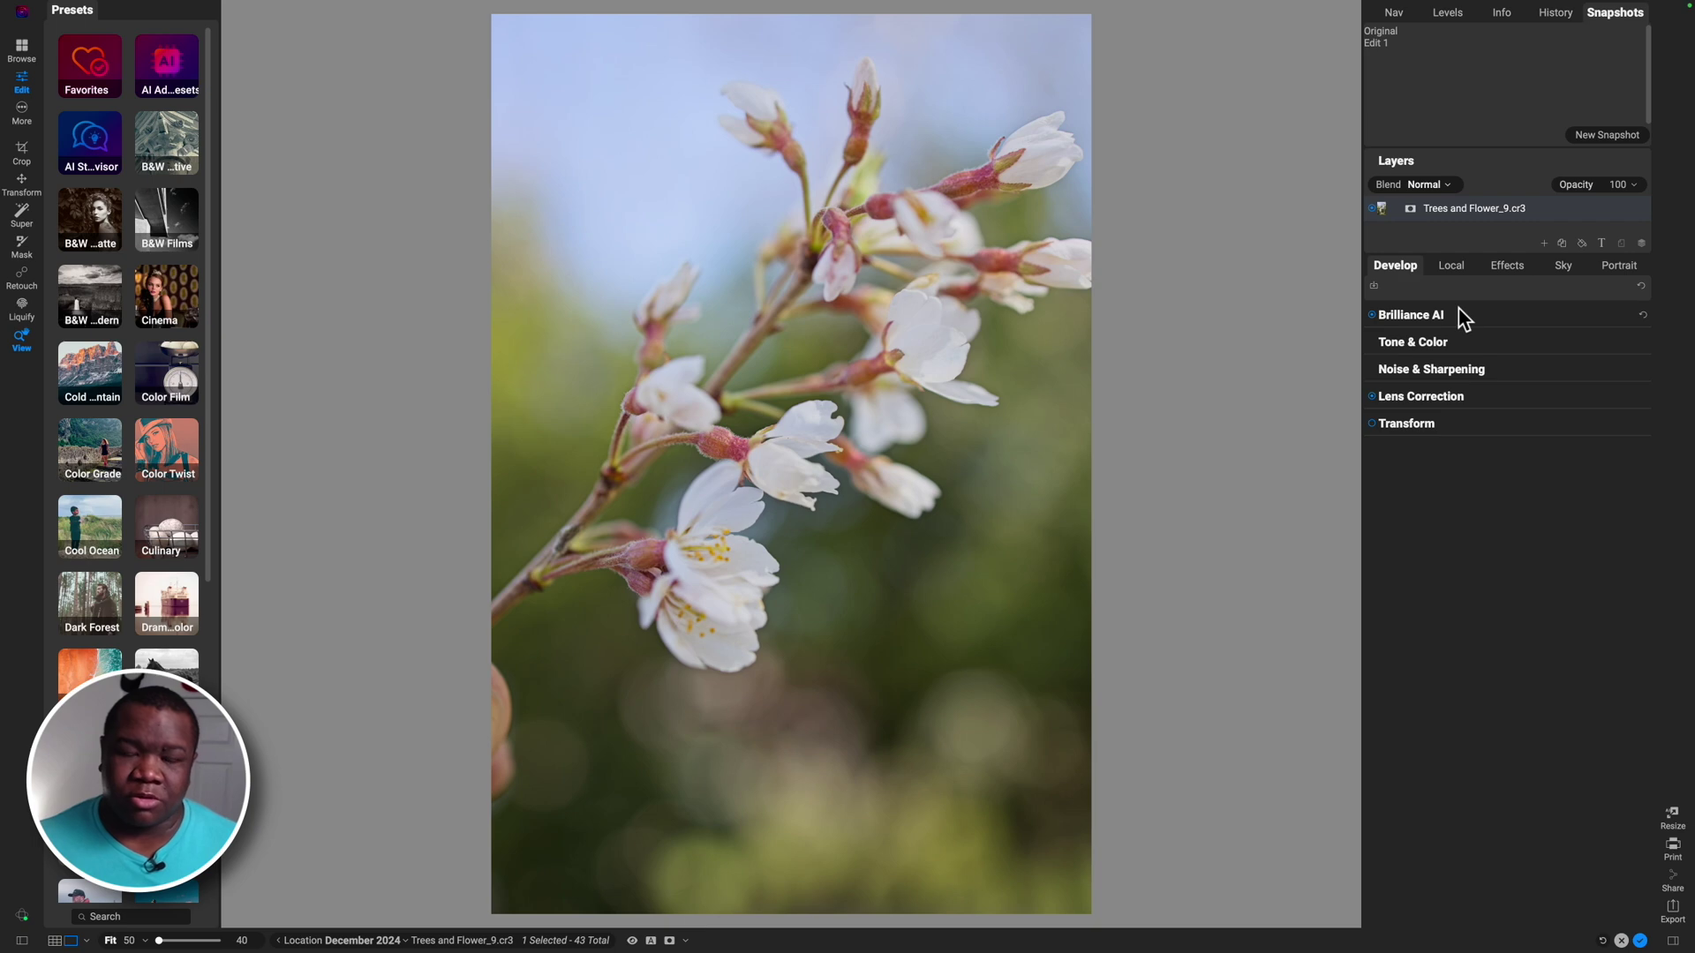
{"action": "left_click", "coordinate": [1495, 265]}
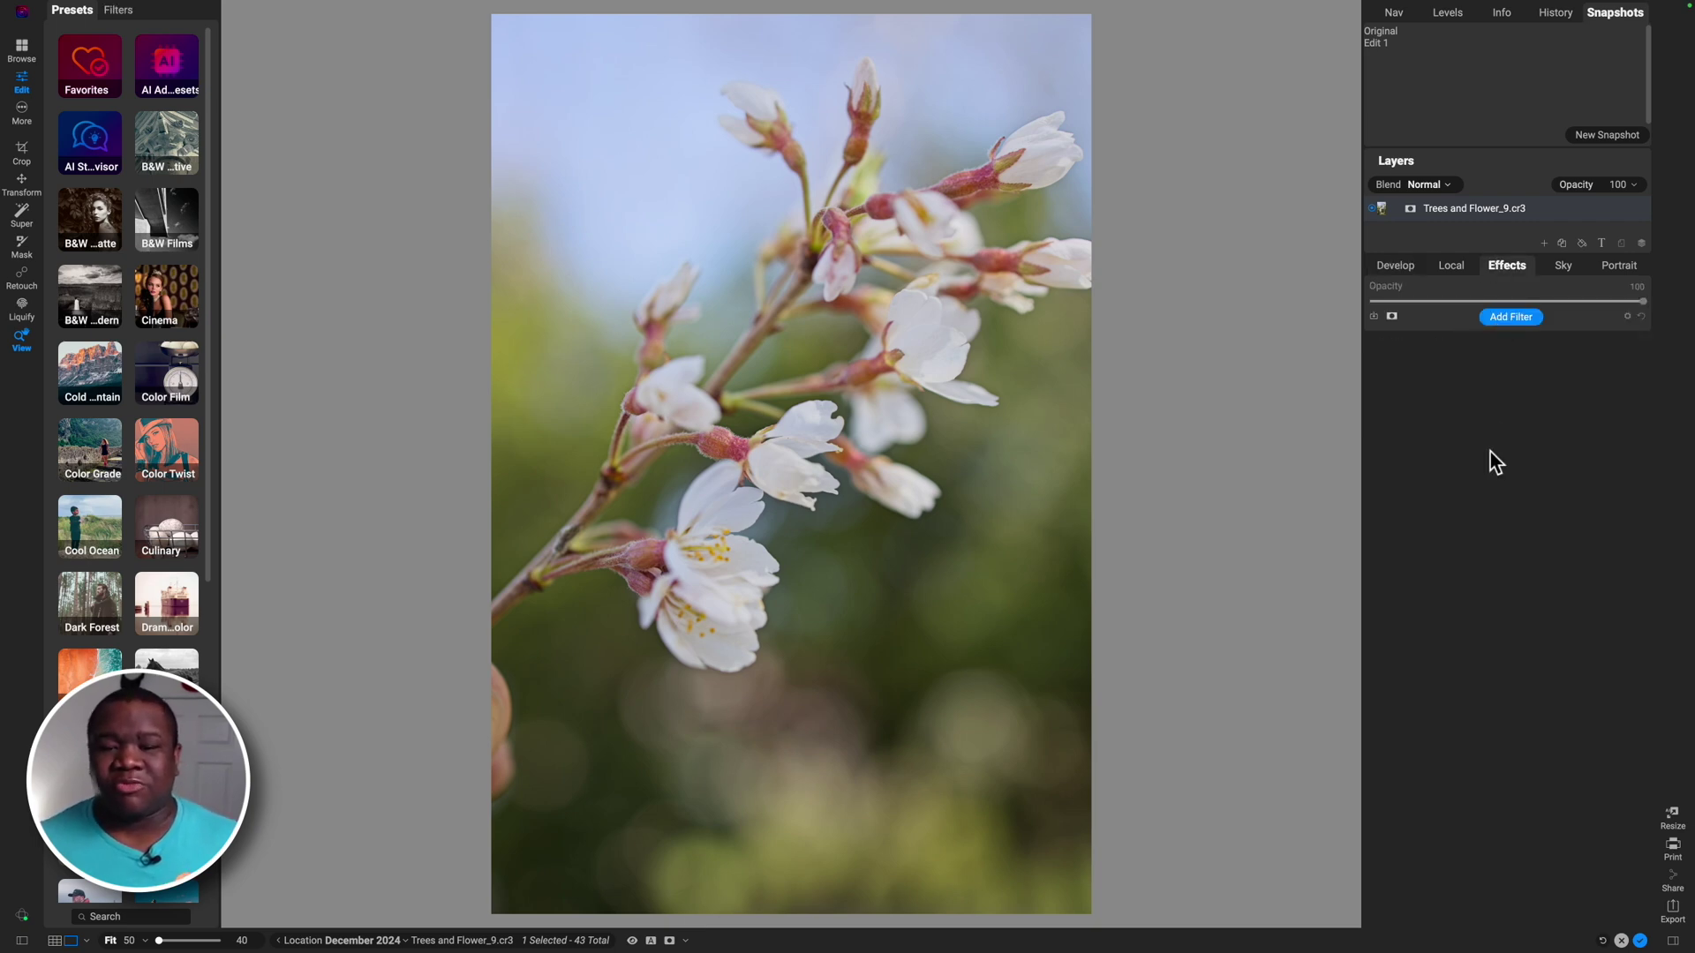
Step: Add a Color Enhancer filter from the Filters browser
{"action": "left_click", "coordinate": [1503, 318]}
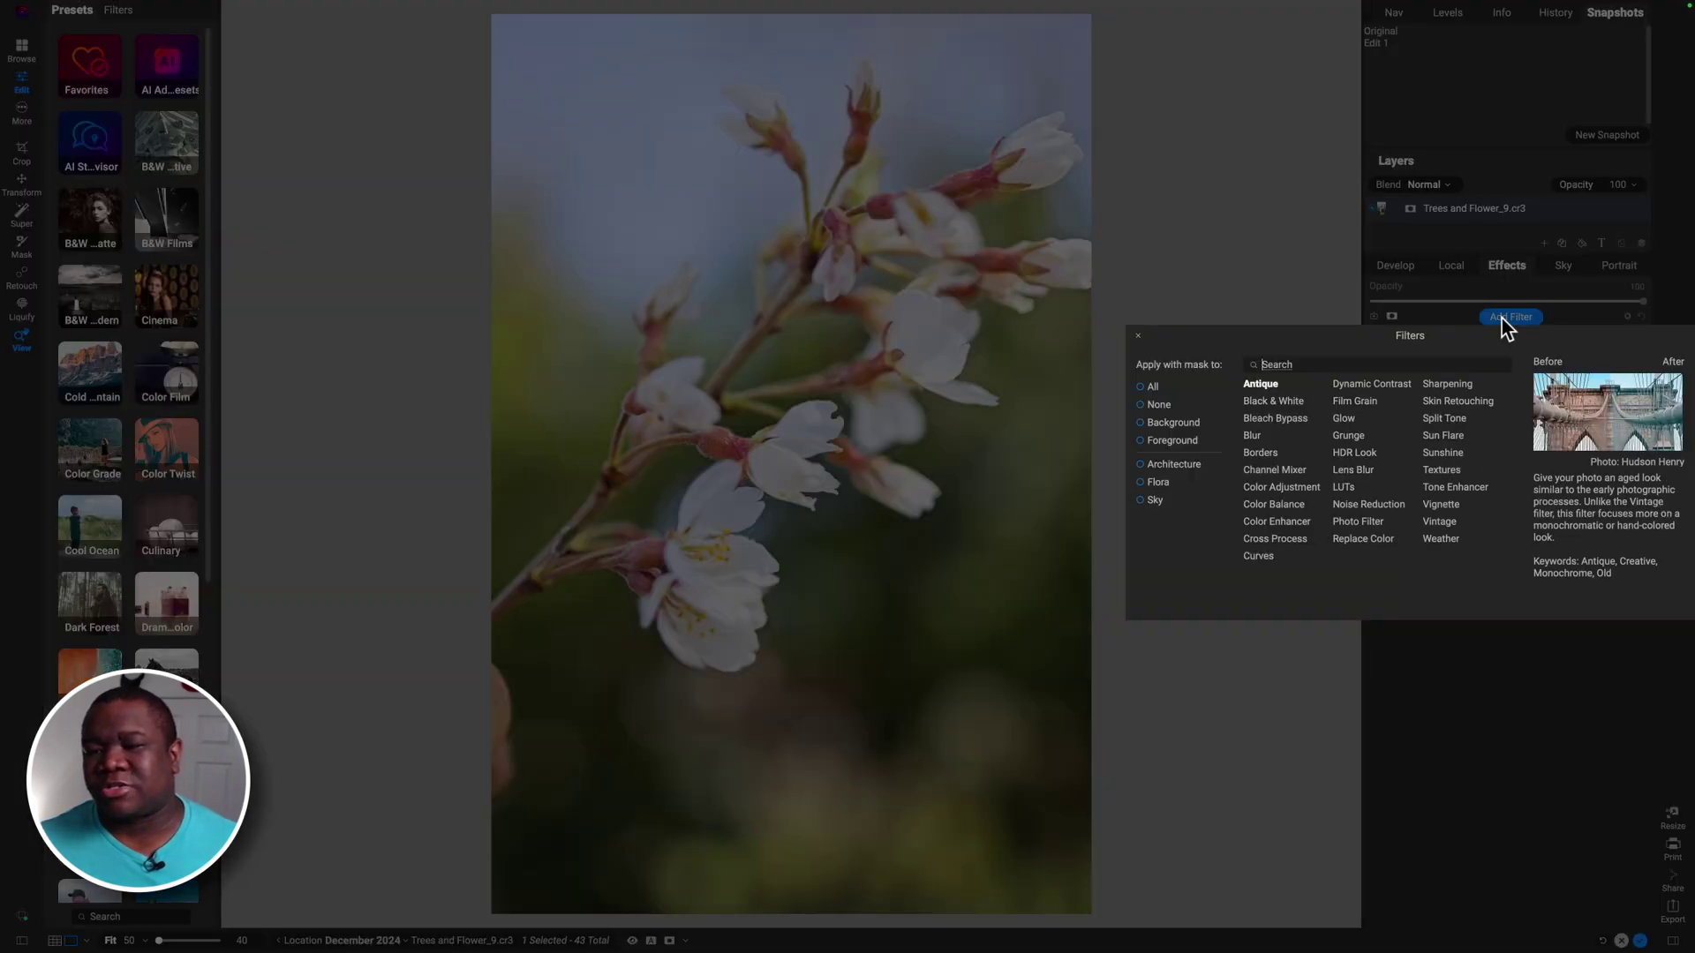
{"action": "left_click", "coordinate": [1285, 521]}
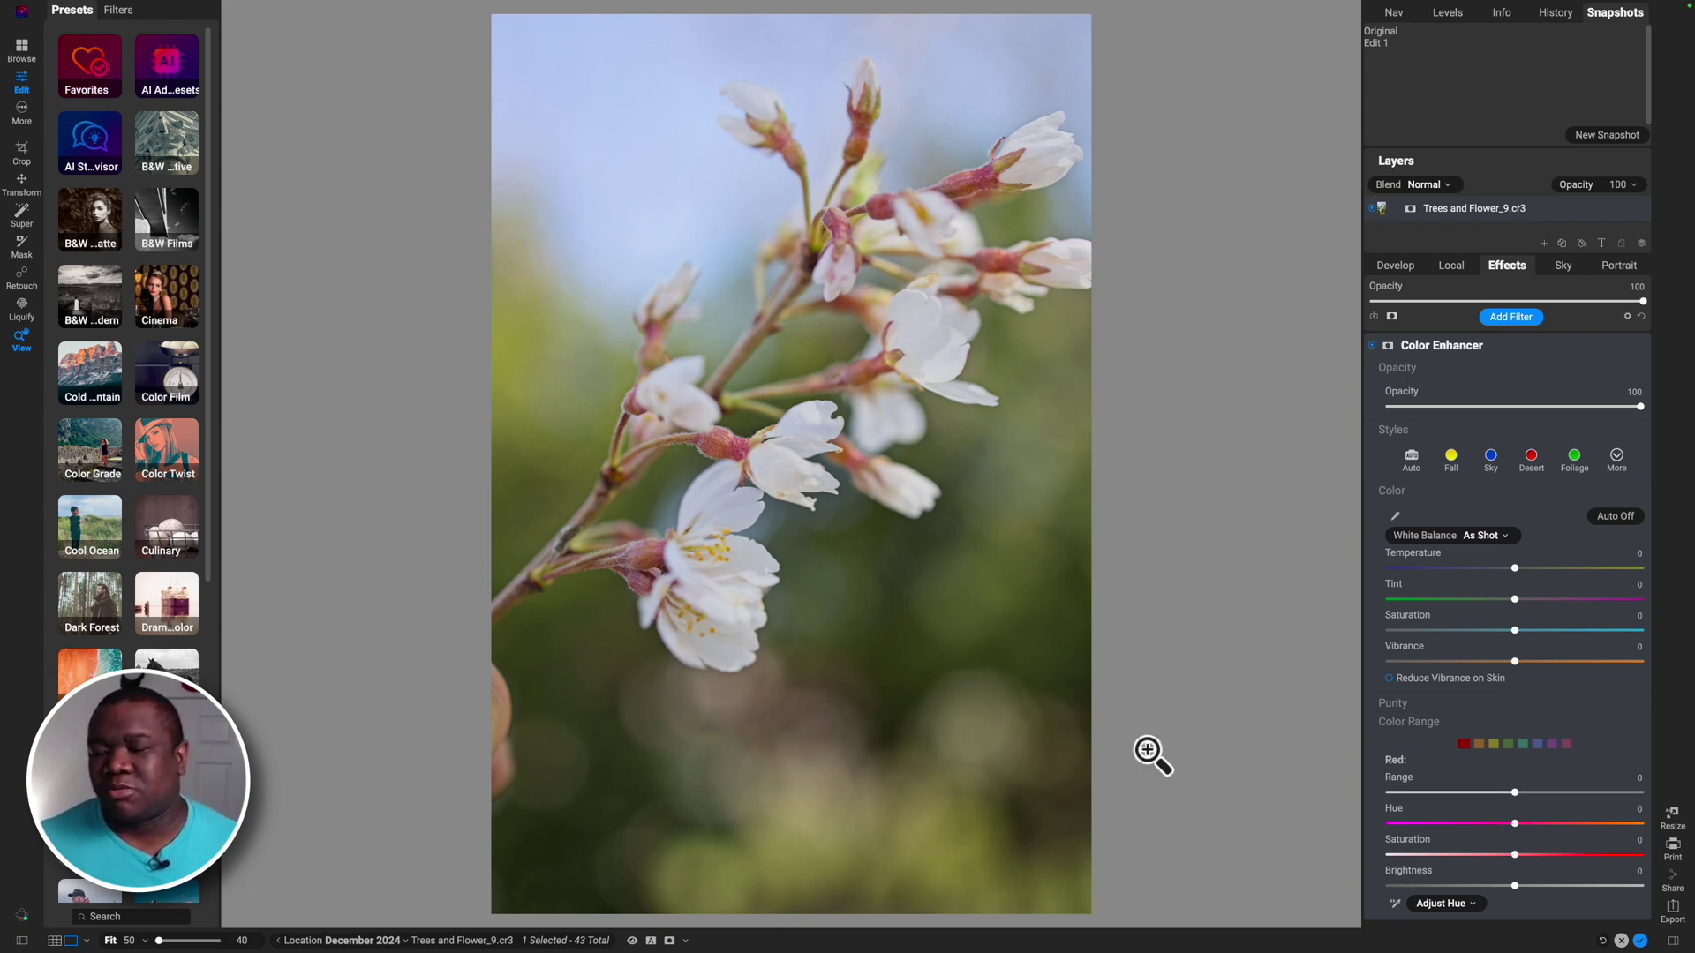
Step: Set the on-photo tool to Adjust Saturation and drag on the photo to desaturate yellows
{"action": "left_click", "coordinate": [1456, 902]}
{"action": "left_click", "coordinate": [1475, 918]}
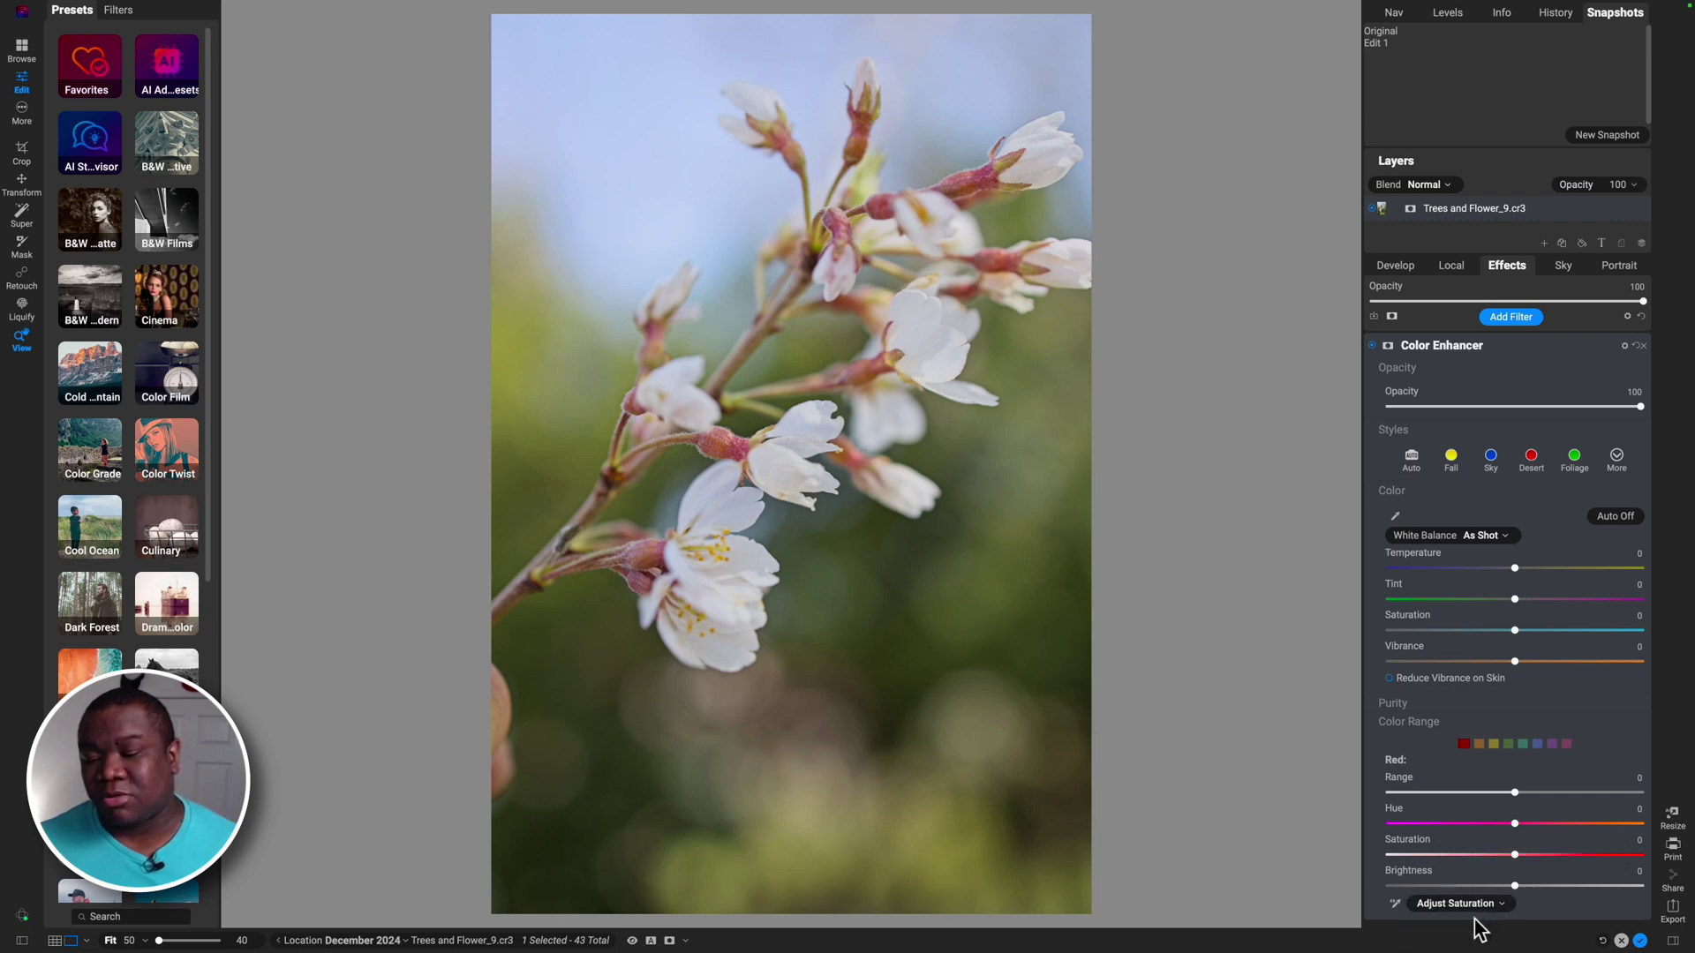
{"action": "left_click", "coordinate": [1395, 905]}
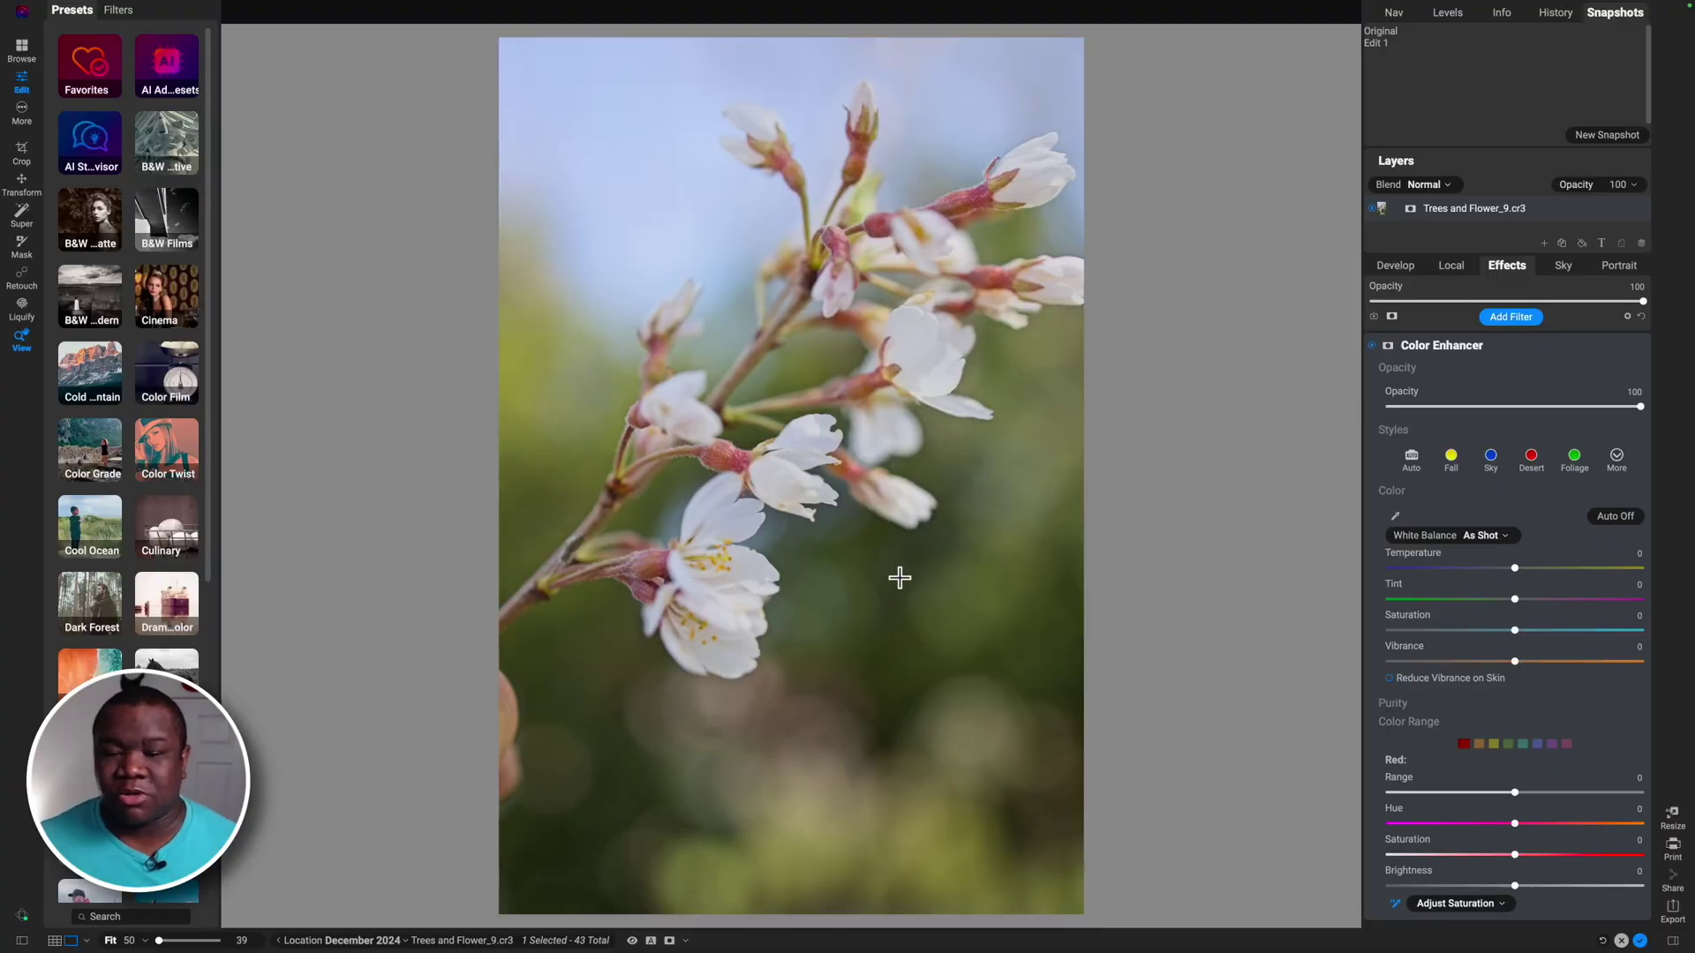
{"action": "left_click_drag", "start_coordinate": [904, 574], "coordinate": [801, 586]}
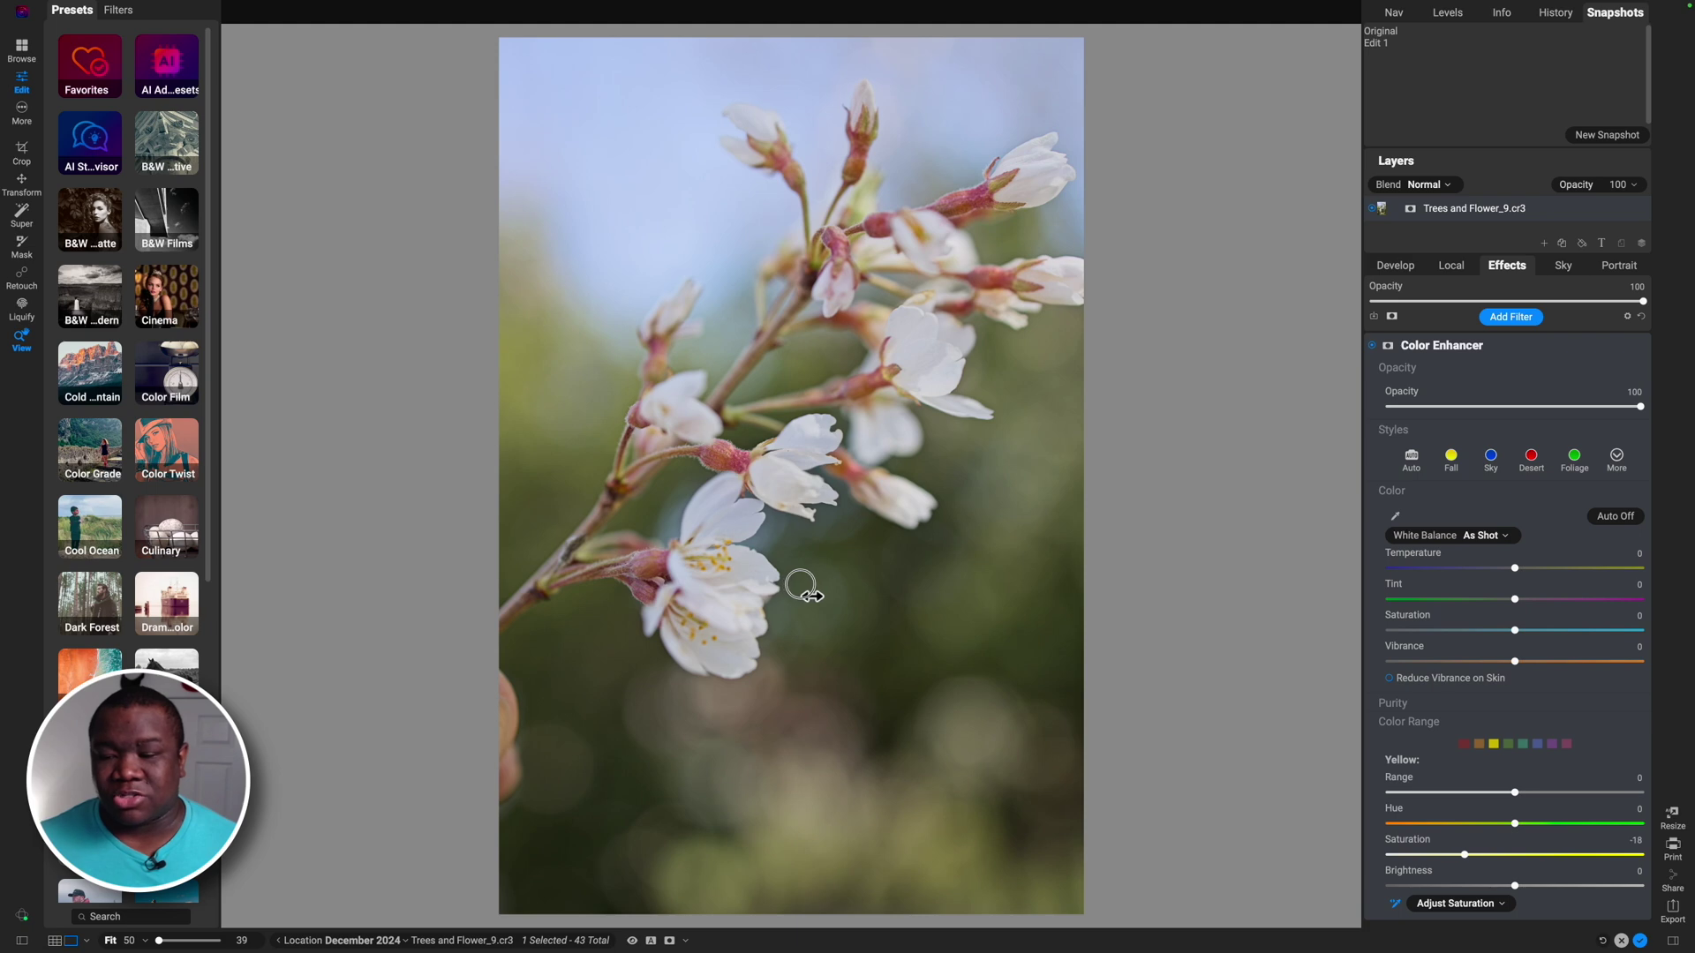
{"action": "key", "text": "Escape"}
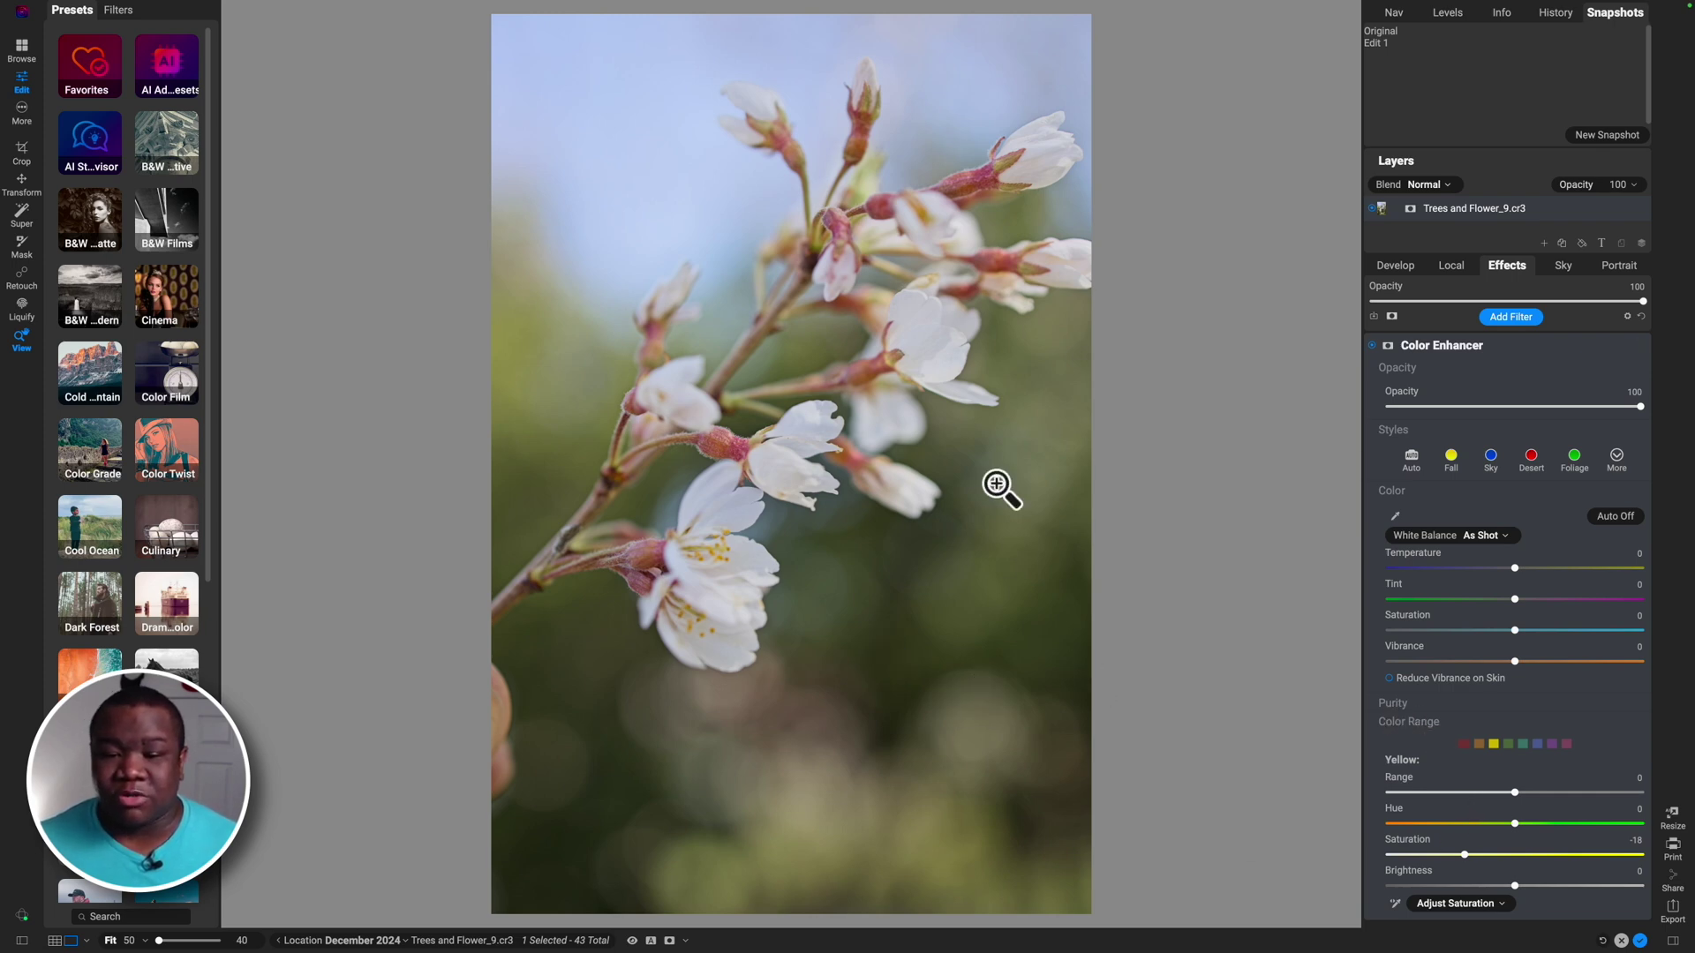
Step: Lower the Green range saturation, then reset the colour range adjustments
{"action": "left_click", "coordinate": [1508, 743]}
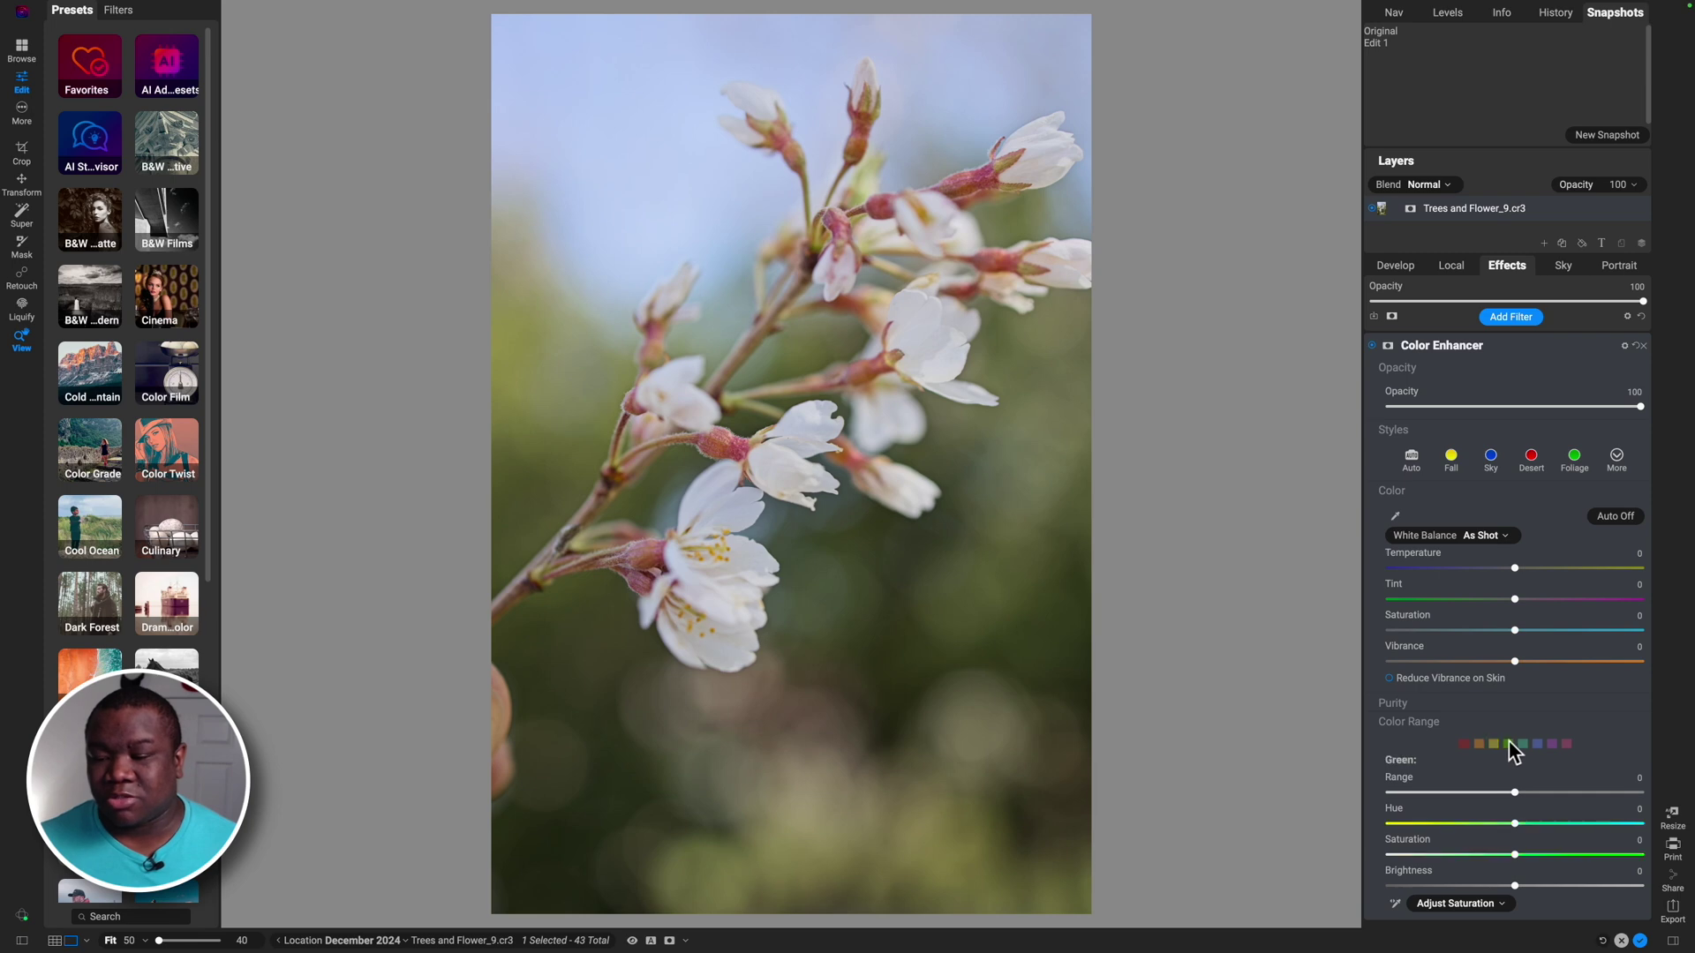
{"action": "left_click_drag", "start_coordinate": [1513, 855], "coordinate": [1466, 886]}
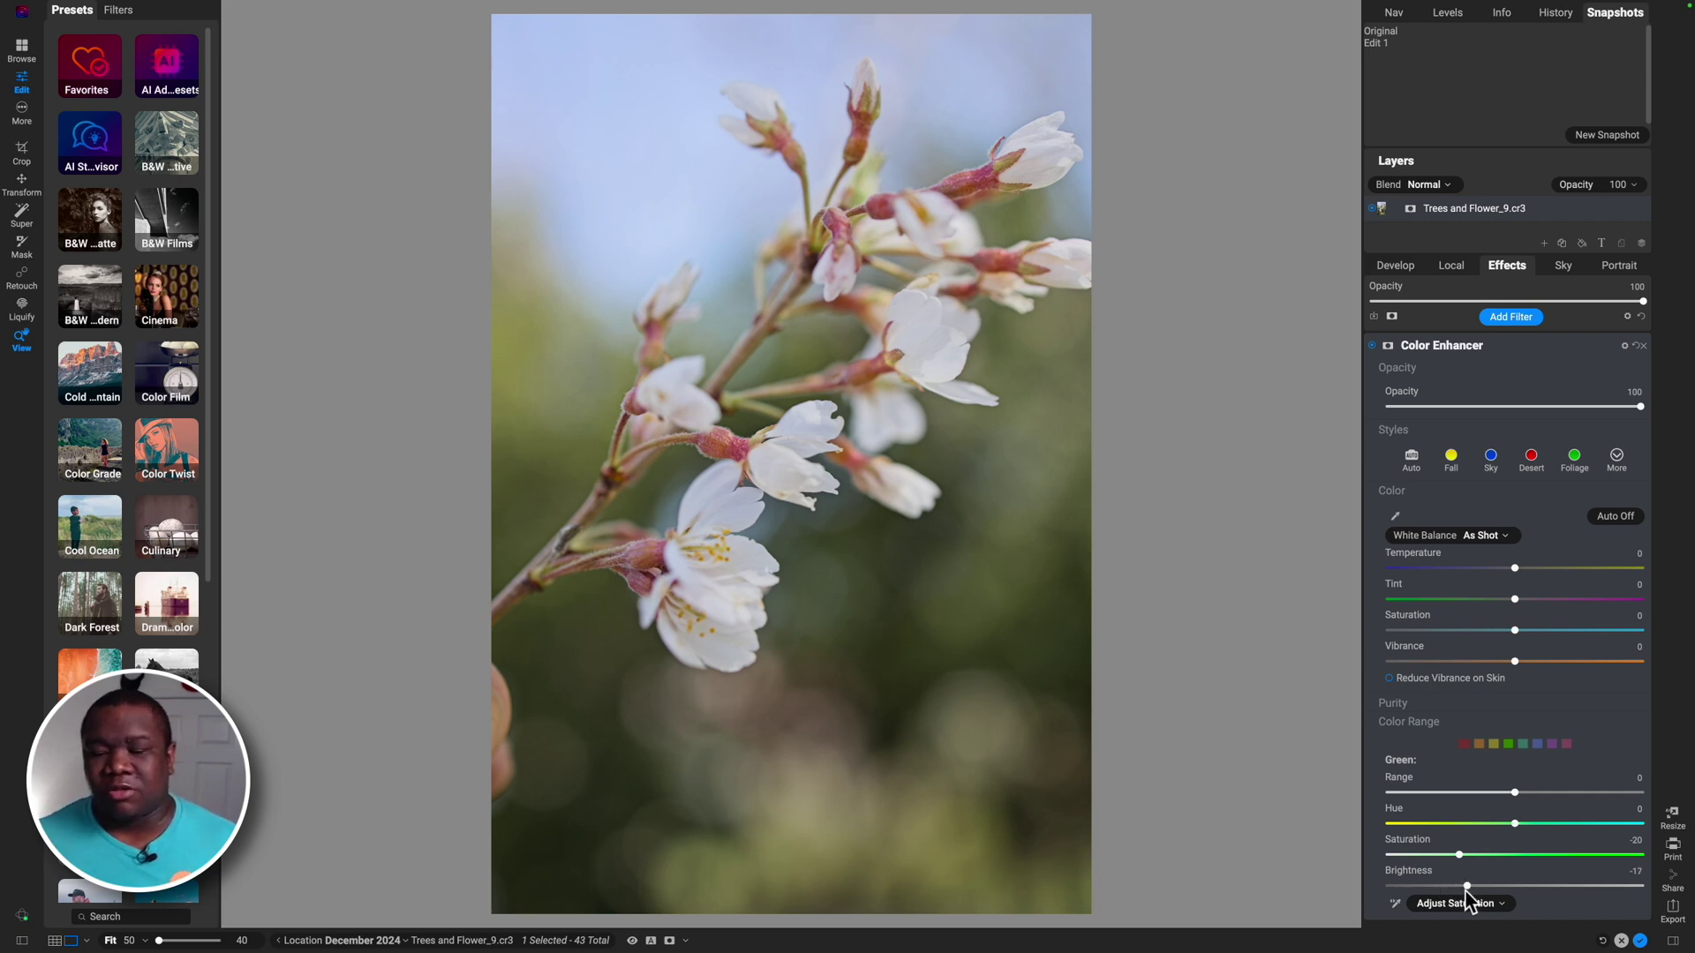
{"action": "left_click", "coordinate": [1634, 345]}
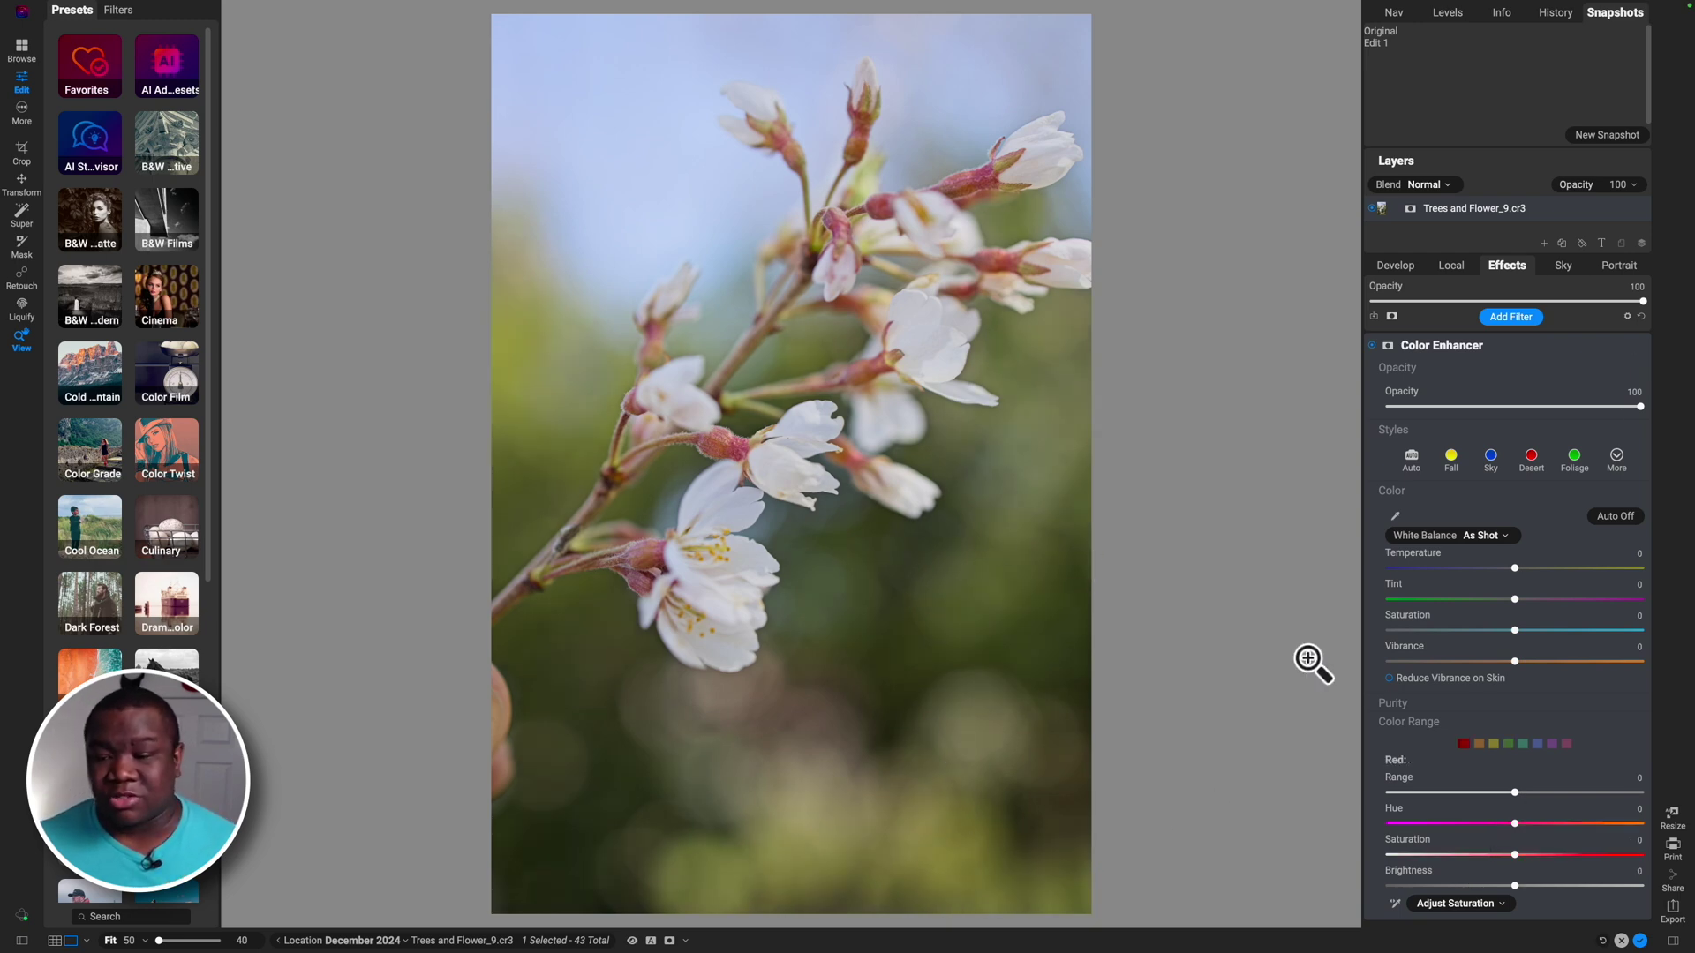
Step: Adjust Green saturation, then set Yellow range Saturation to -9 and Brightness to -26
{"action": "left_click", "coordinate": [1509, 744]}
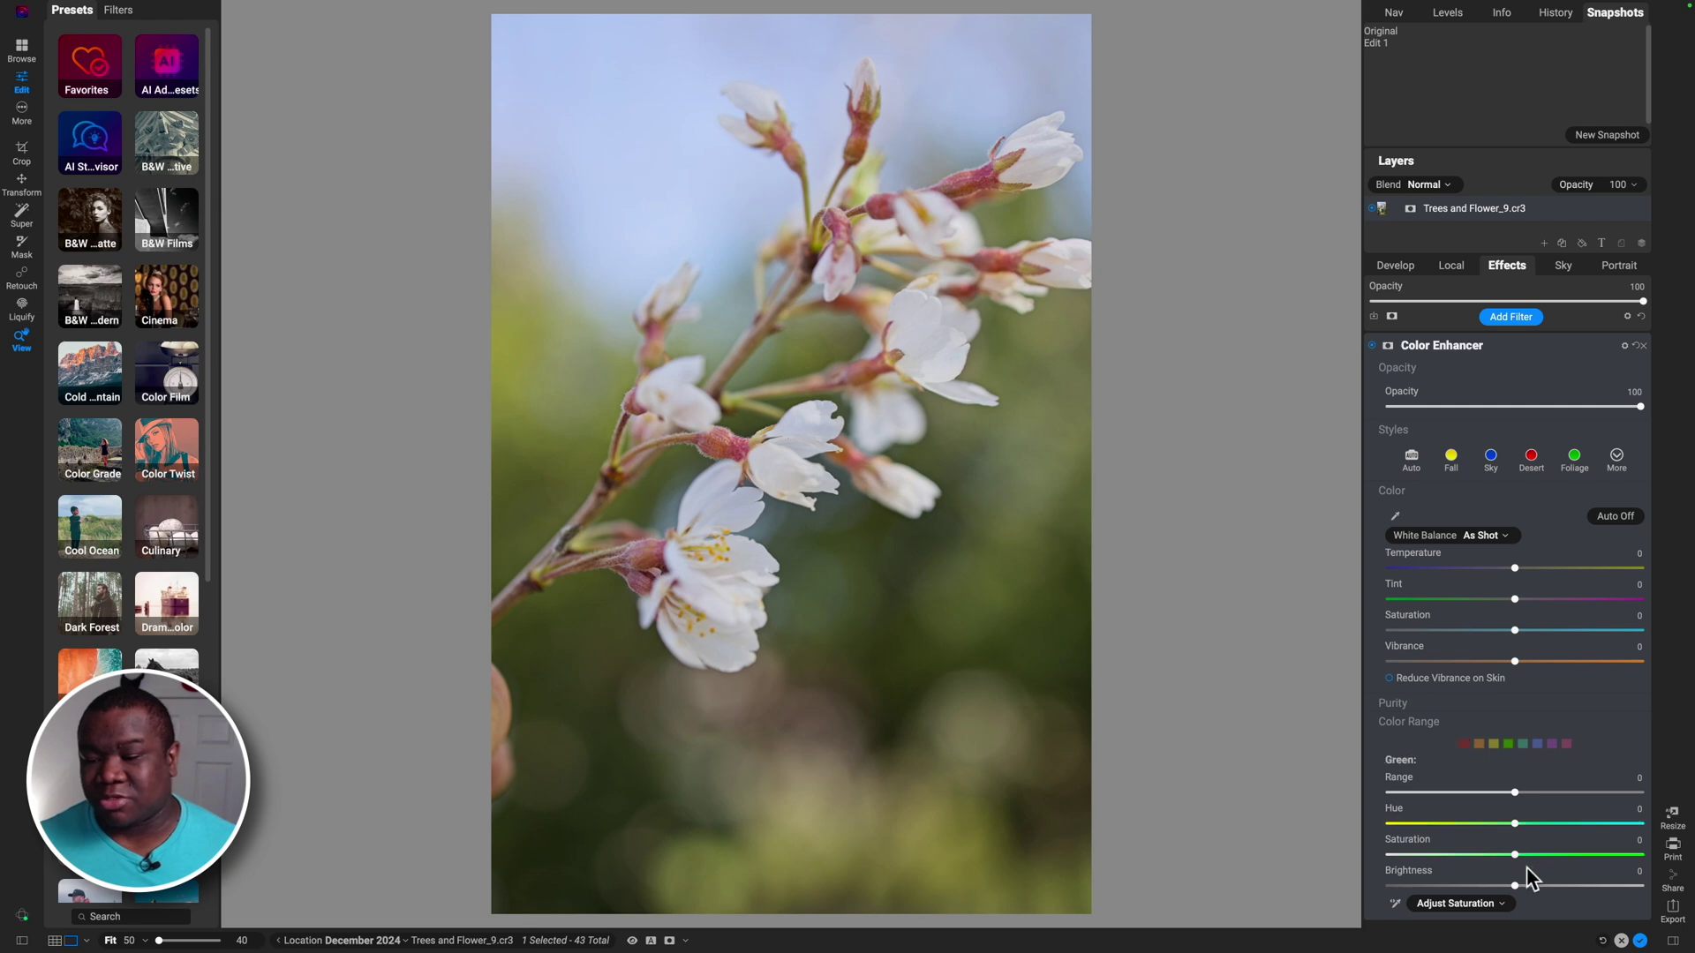
{"action": "left_click_drag", "start_coordinate": [1515, 856], "coordinate": [1461, 860]}
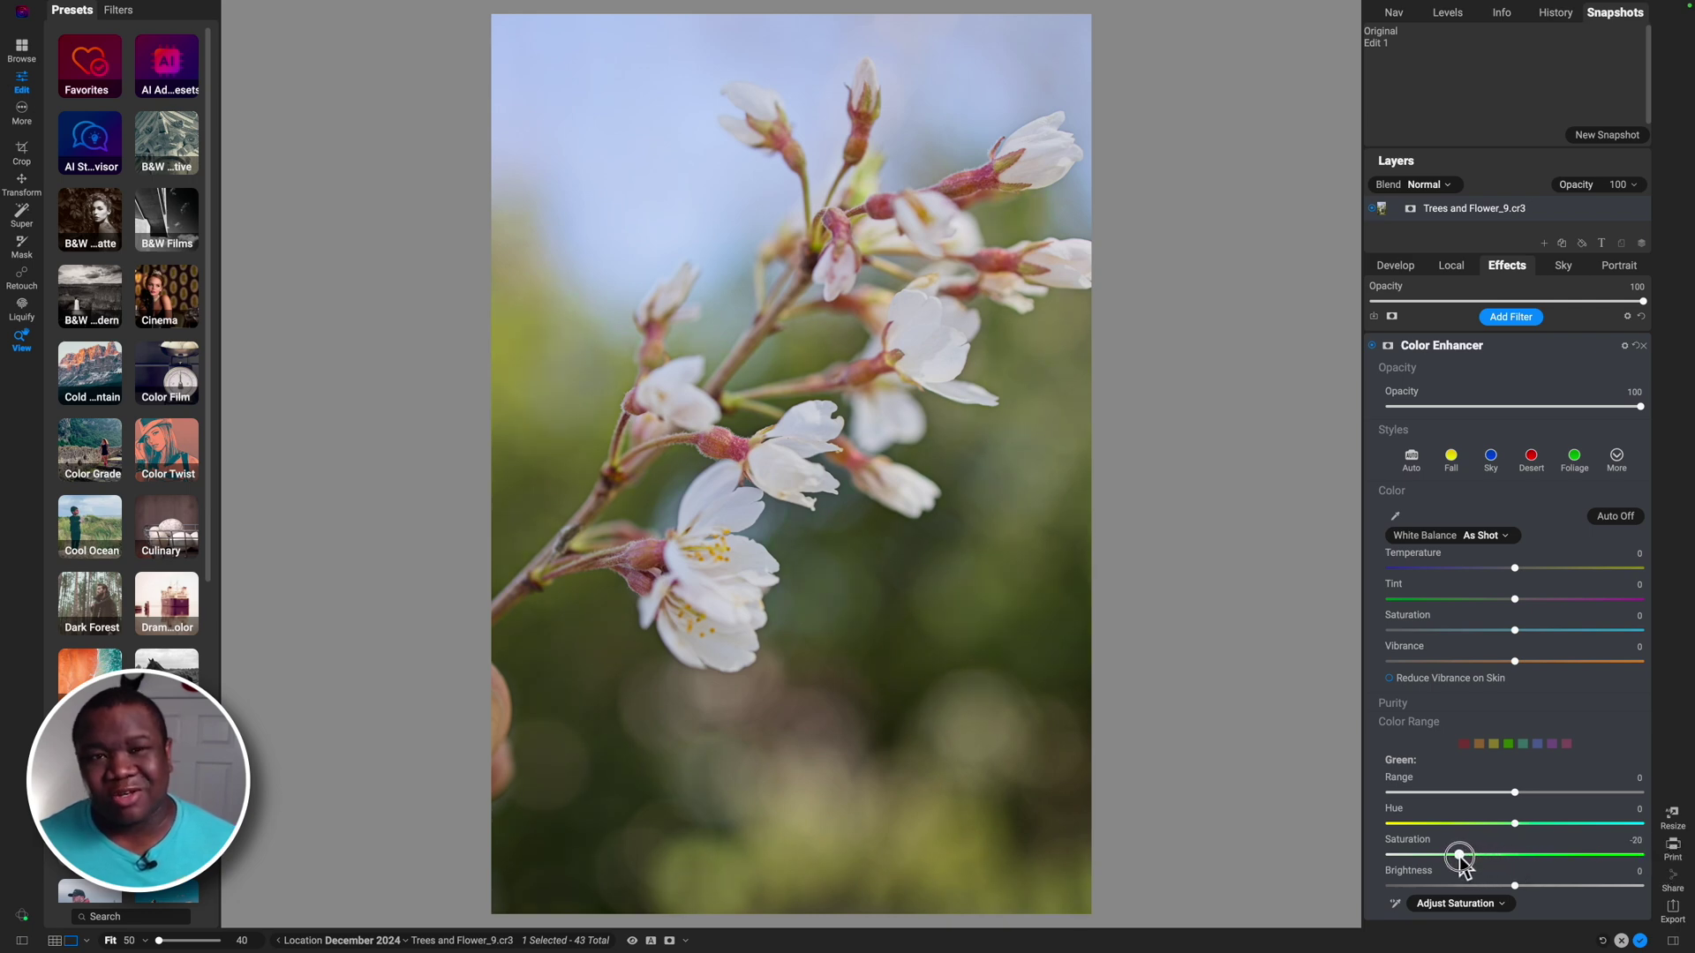
{"action": "left_click", "coordinate": [1493, 744]}
{"action": "mouse_move", "coordinate": [1517, 856]}
{"action": "left_mouse_down"}
{"action": "mouse_move", "coordinate": [1532, 862]}
{"action": "mouse_move", "coordinate": [1328, 856]}
{"action": "mouse_move", "coordinate": [1644, 854]}
{"action": "mouse_move", "coordinate": [1502, 861]}
{"action": "left_mouse_up"}
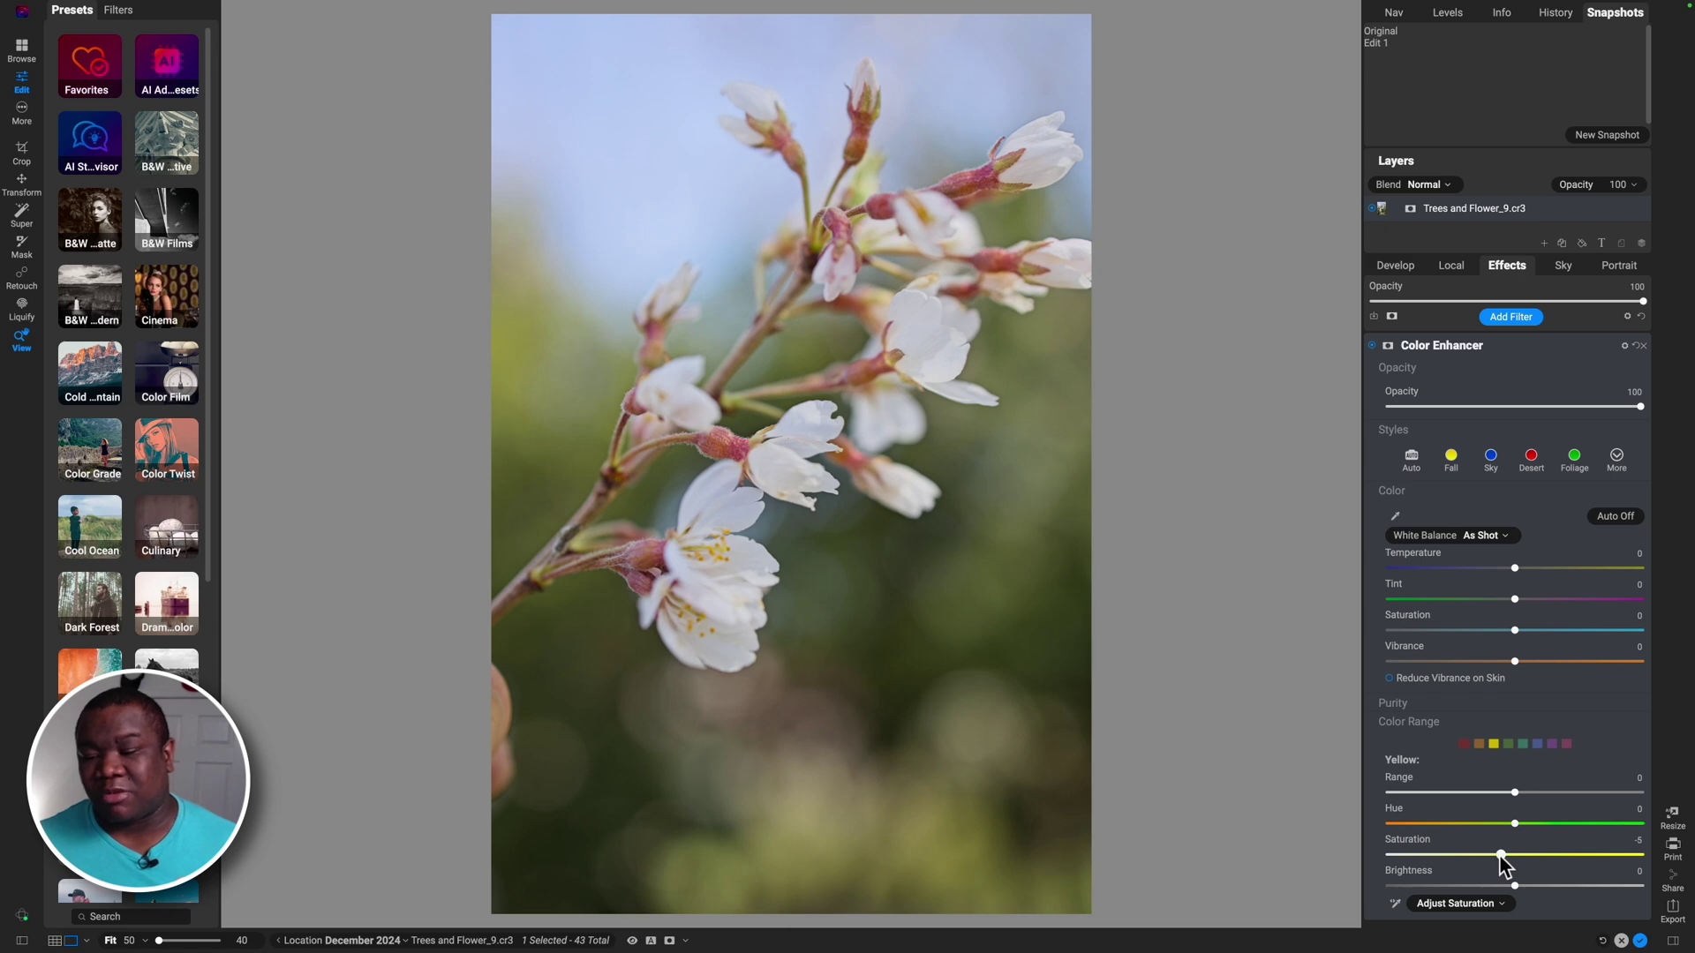
{"action": "mouse_move", "coordinate": [1501, 858]}
{"action": "left_mouse_down"}
{"action": "mouse_move", "coordinate": [1393, 858]}
{"action": "mouse_move", "coordinate": [1490, 856]}
{"action": "left_mouse_up"}
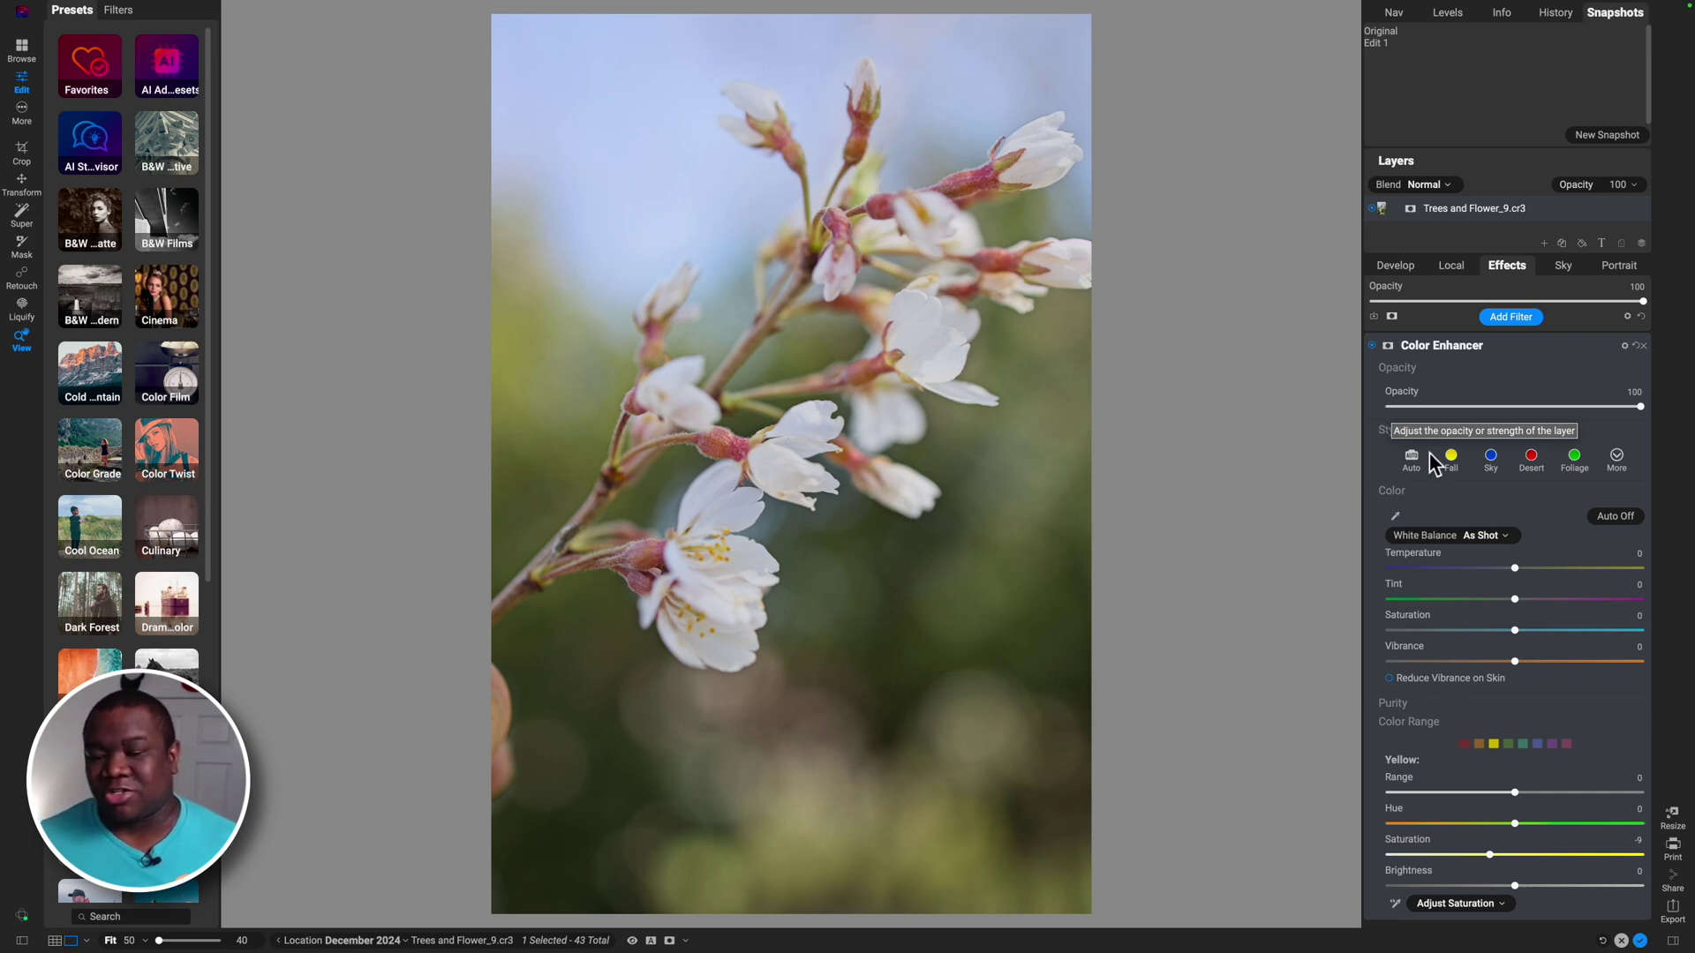
{"action": "left_click", "coordinate": [1509, 886]}
{"action": "left_click_drag", "start_coordinate": [1509, 887], "coordinate": [1450, 890]}
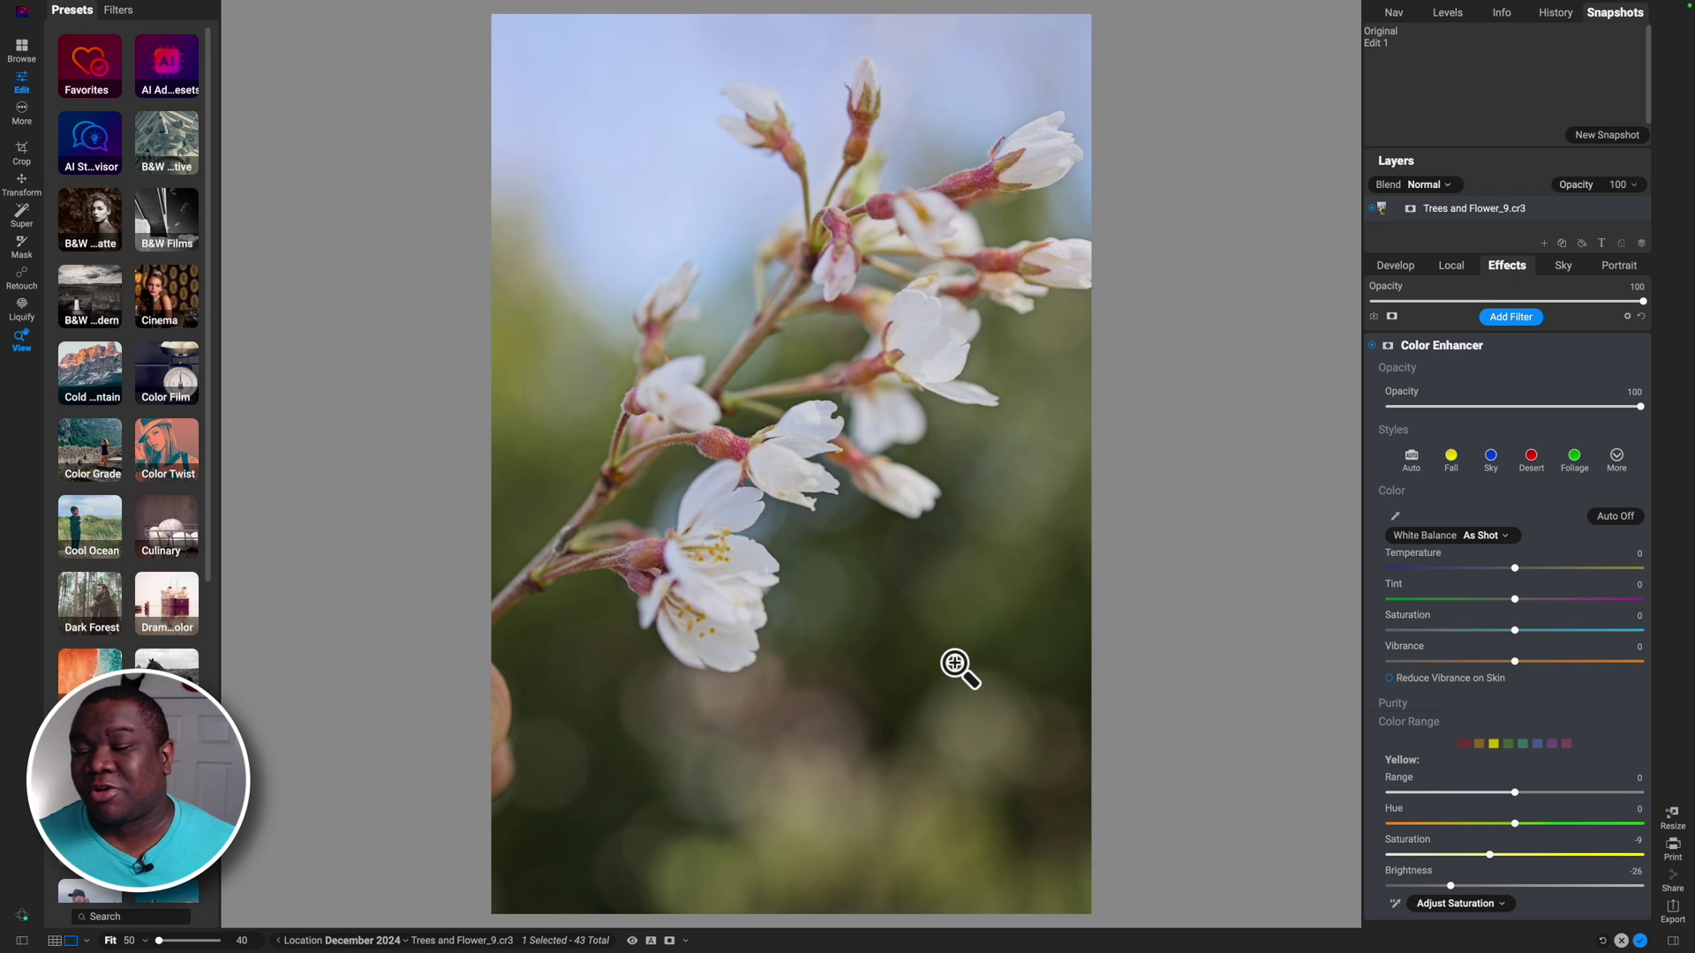
Step: Raise the Red range Saturation to 34 while inspecting the flower buds up close
{"action": "left_click", "coordinate": [1463, 744]}
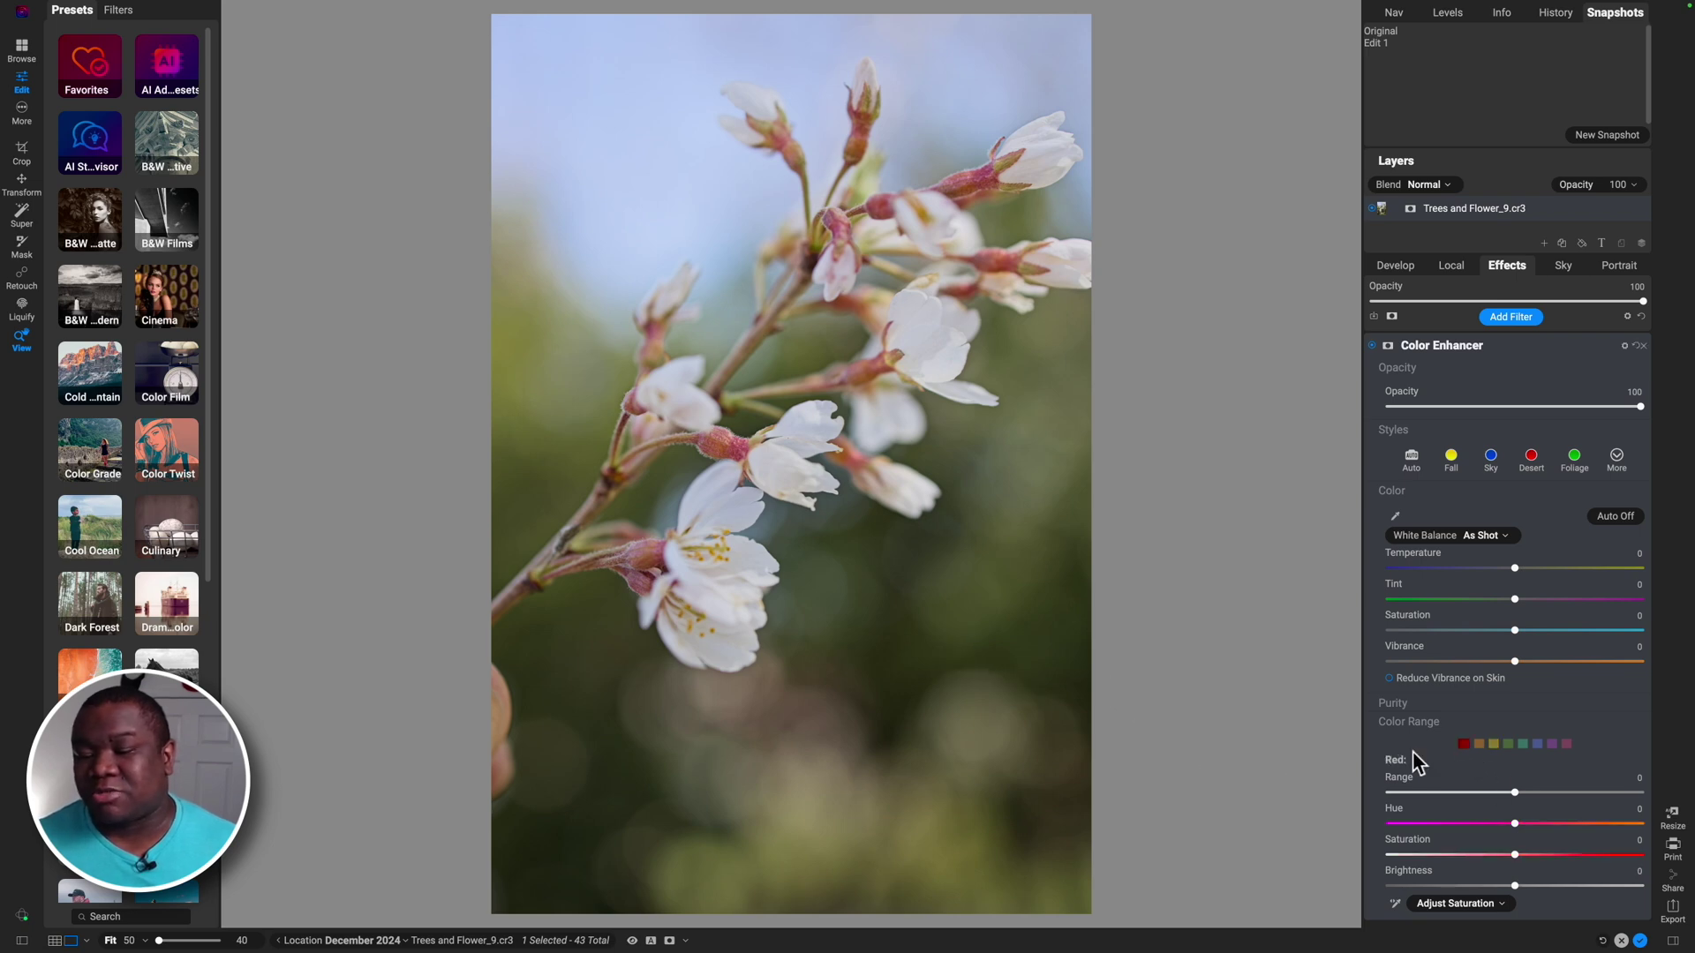
{"action": "left_click", "coordinate": [731, 448]}
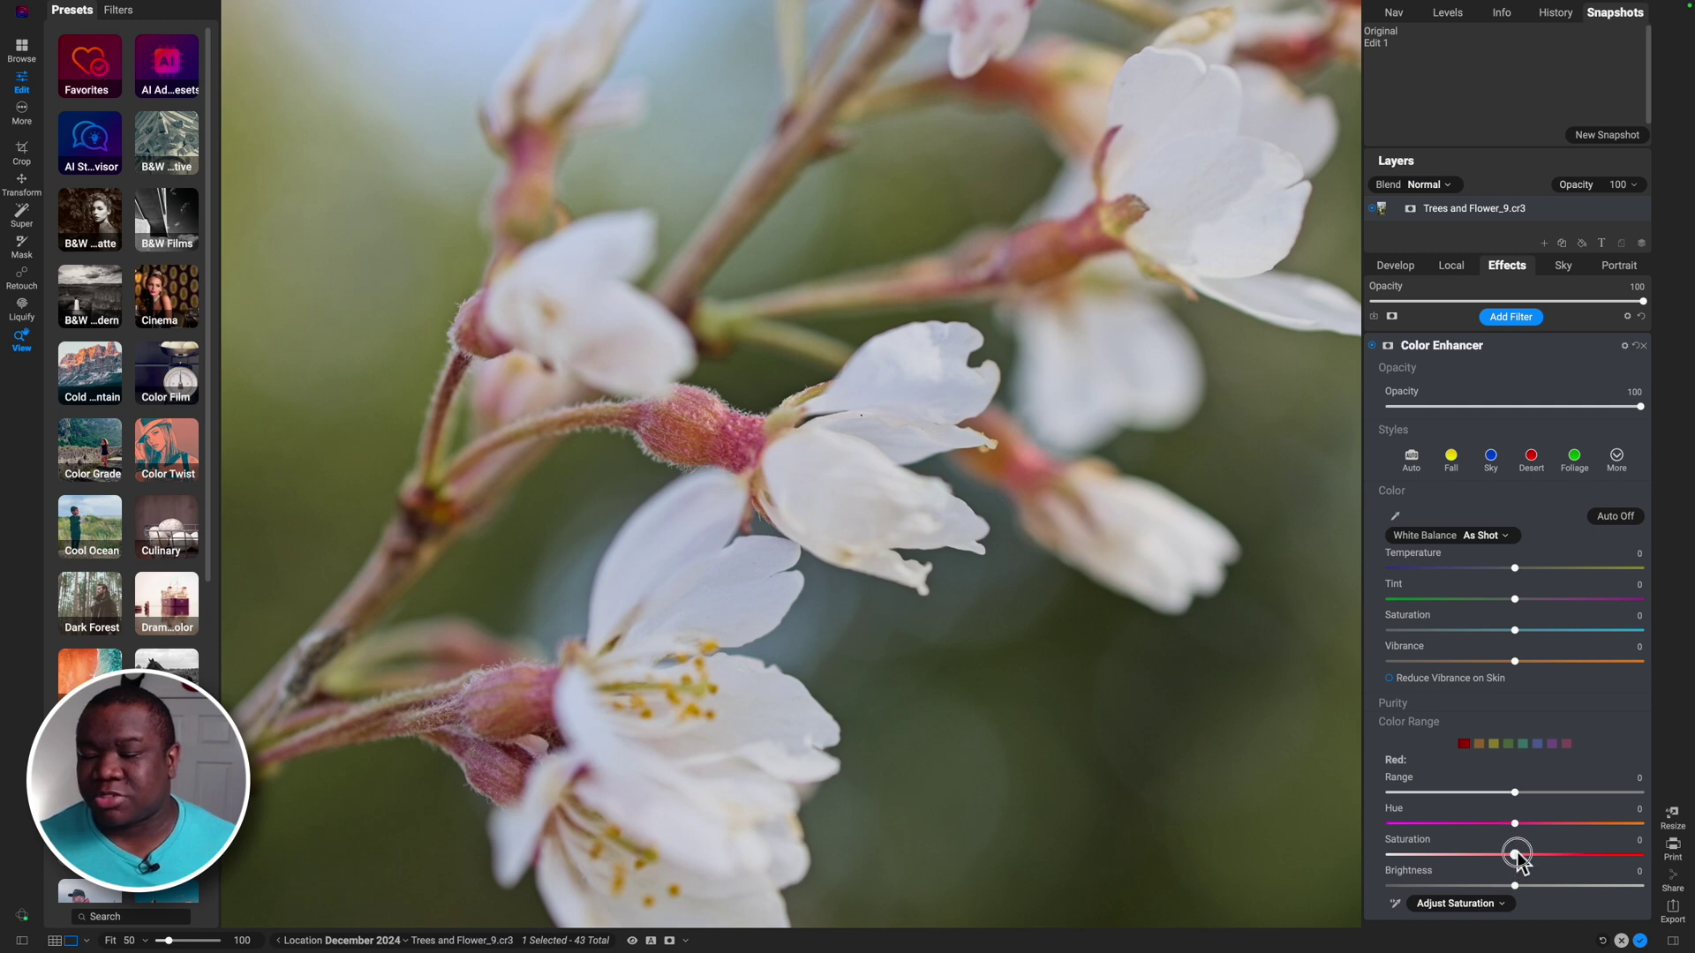
{"action": "left_click_drag", "start_coordinate": [1517, 855], "coordinate": [1589, 856]}
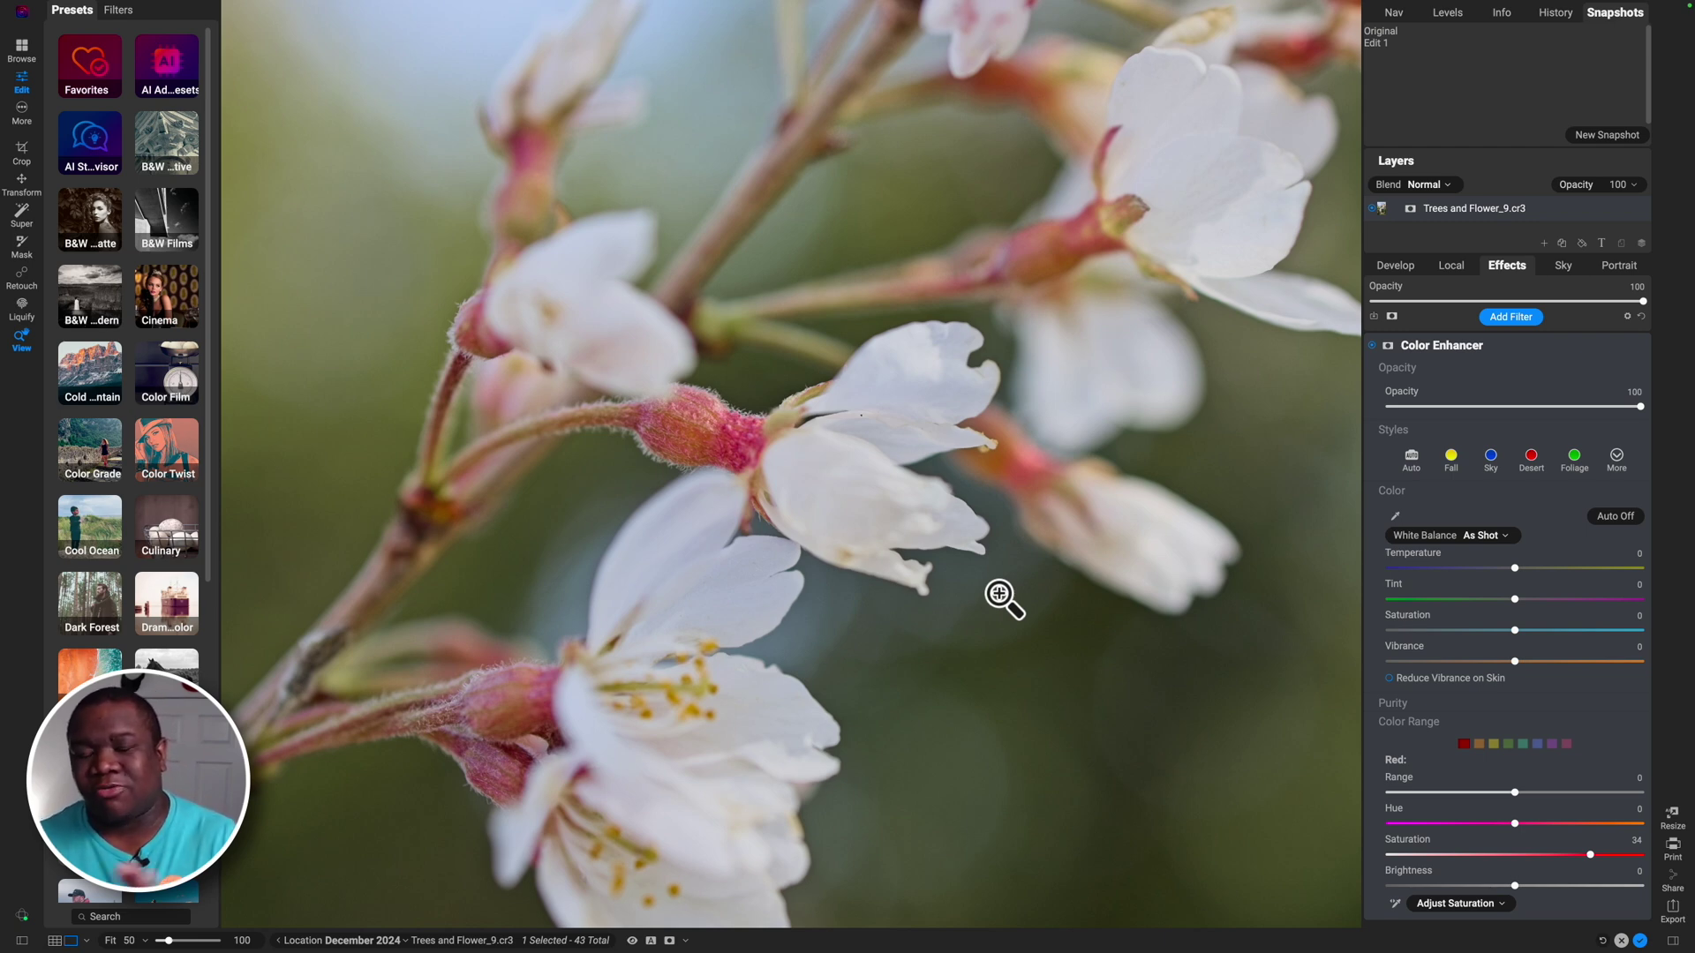
{"action": "left_click", "coordinate": [795, 480]}
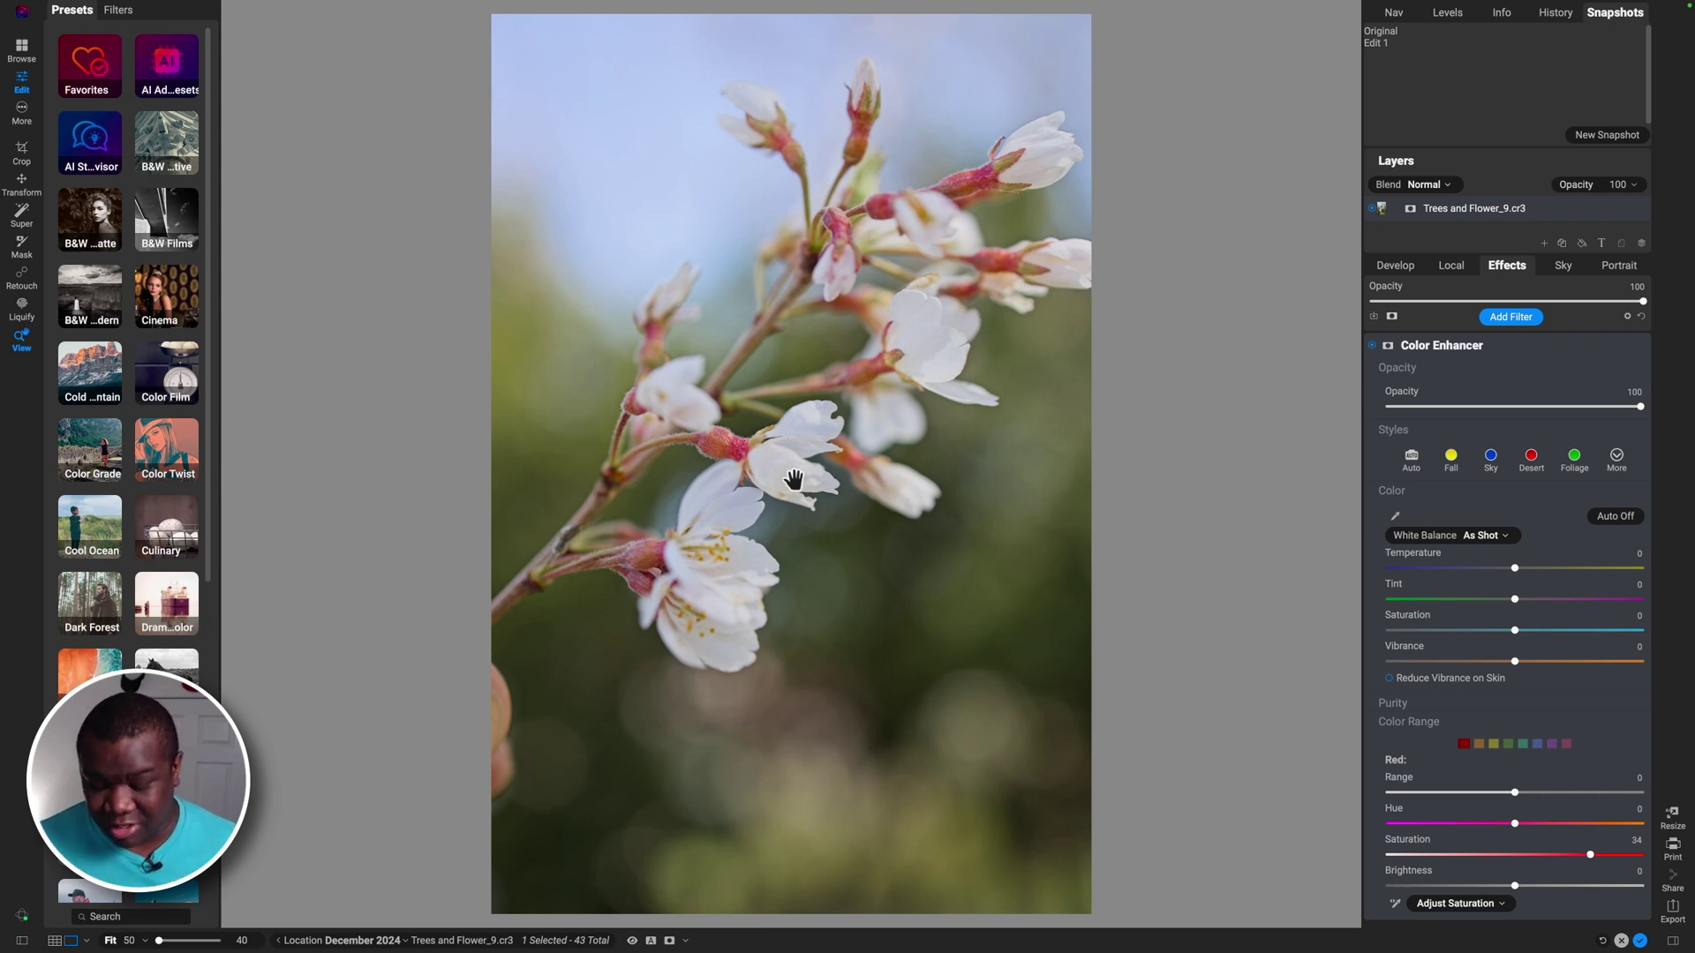
{"action": "scroll", "coordinate": [794, 480], "scroll_direction": "down", "scroll_amount": 2}
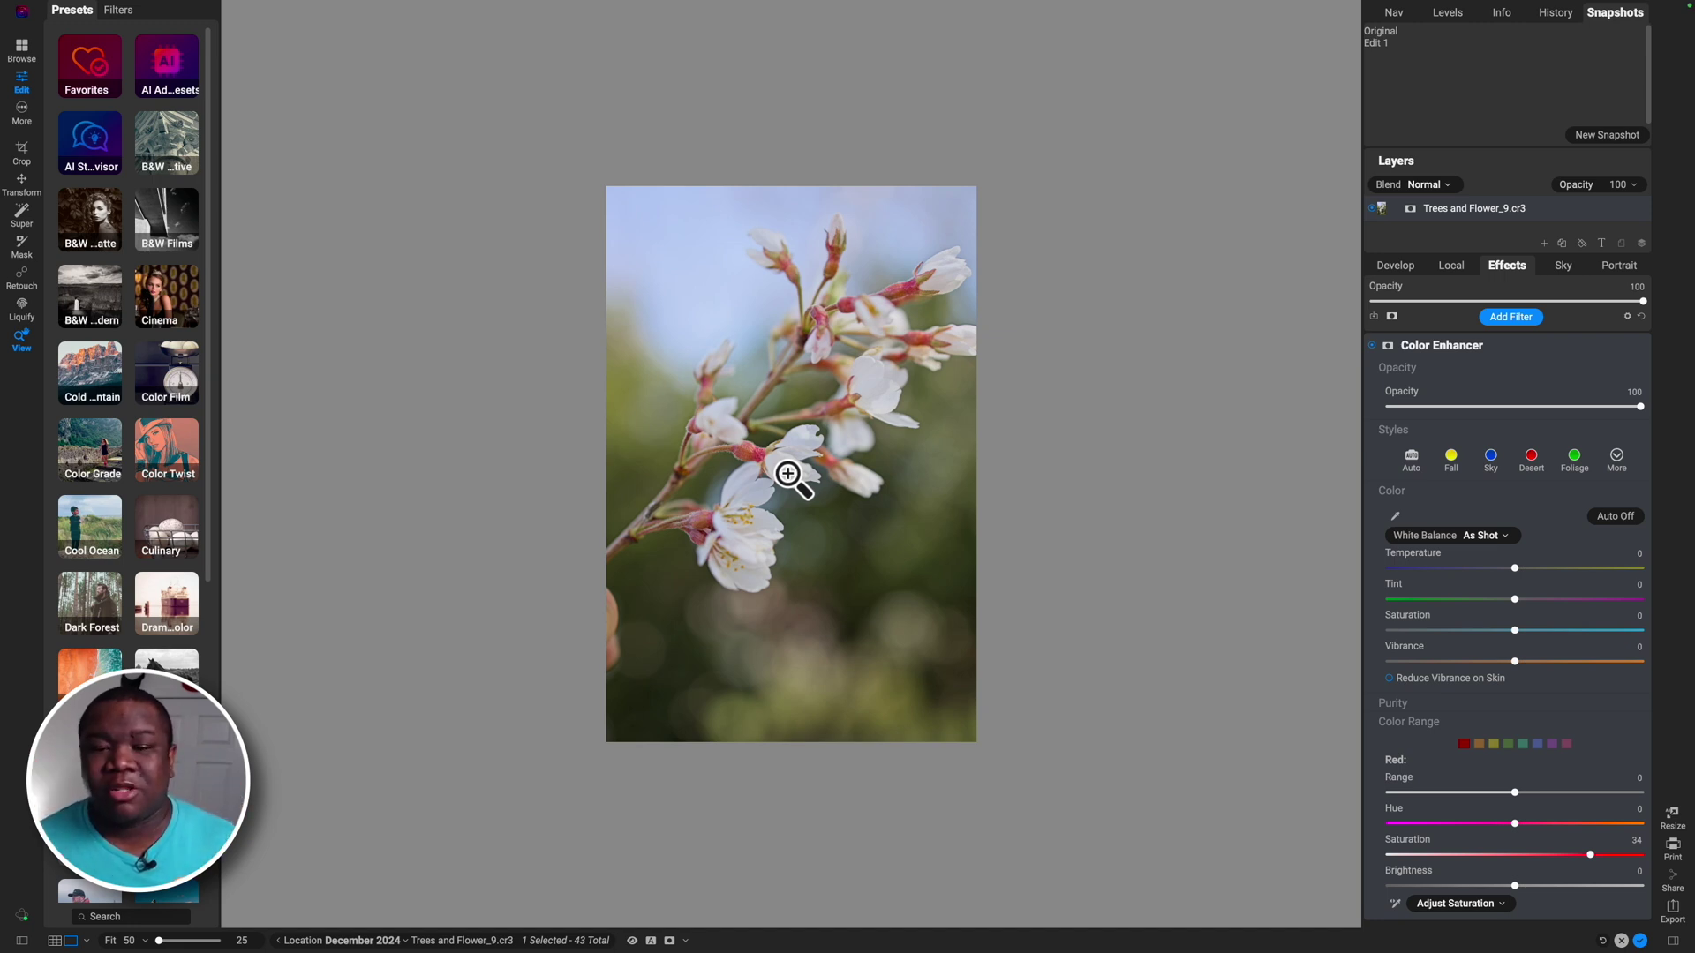
{"action": "key", "text": "super+0"}
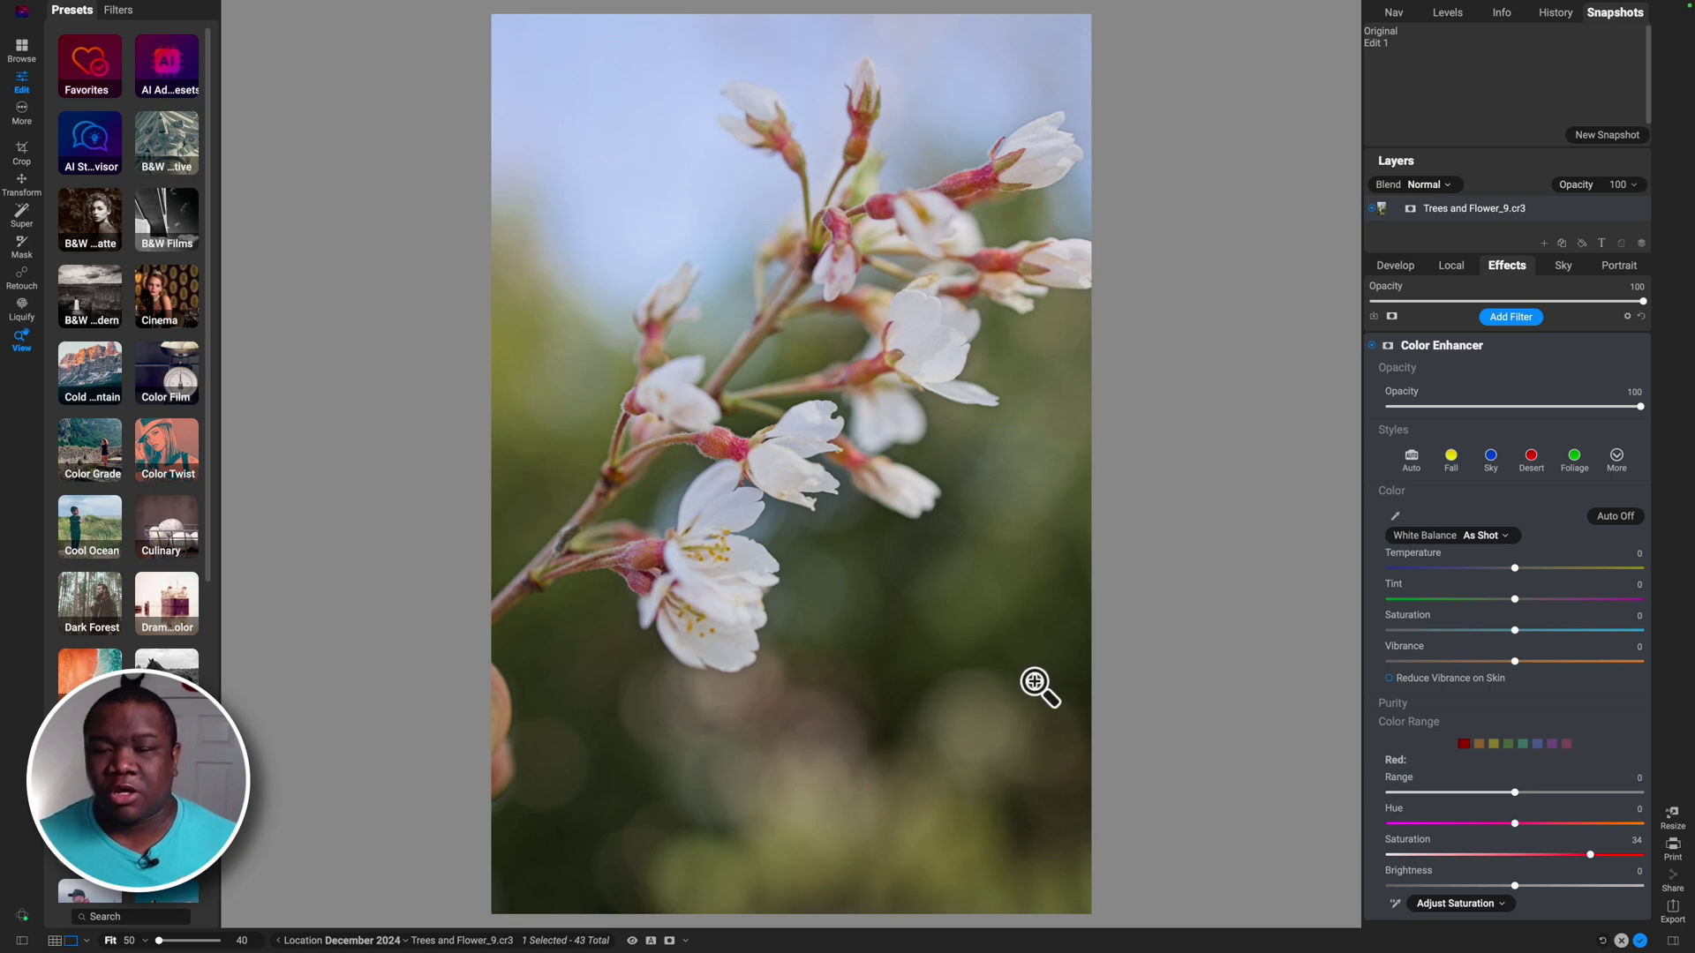
Step: Fine-tune the reds' saturation, brightness and hue
{"action": "mouse_move", "coordinate": [1591, 855]}
{"action": "left_mouse_down"}
{"action": "mouse_move", "coordinate": [1508, 853]}
{"action": "mouse_move", "coordinate": [1572, 853]}
{"action": "left_mouse_up"}
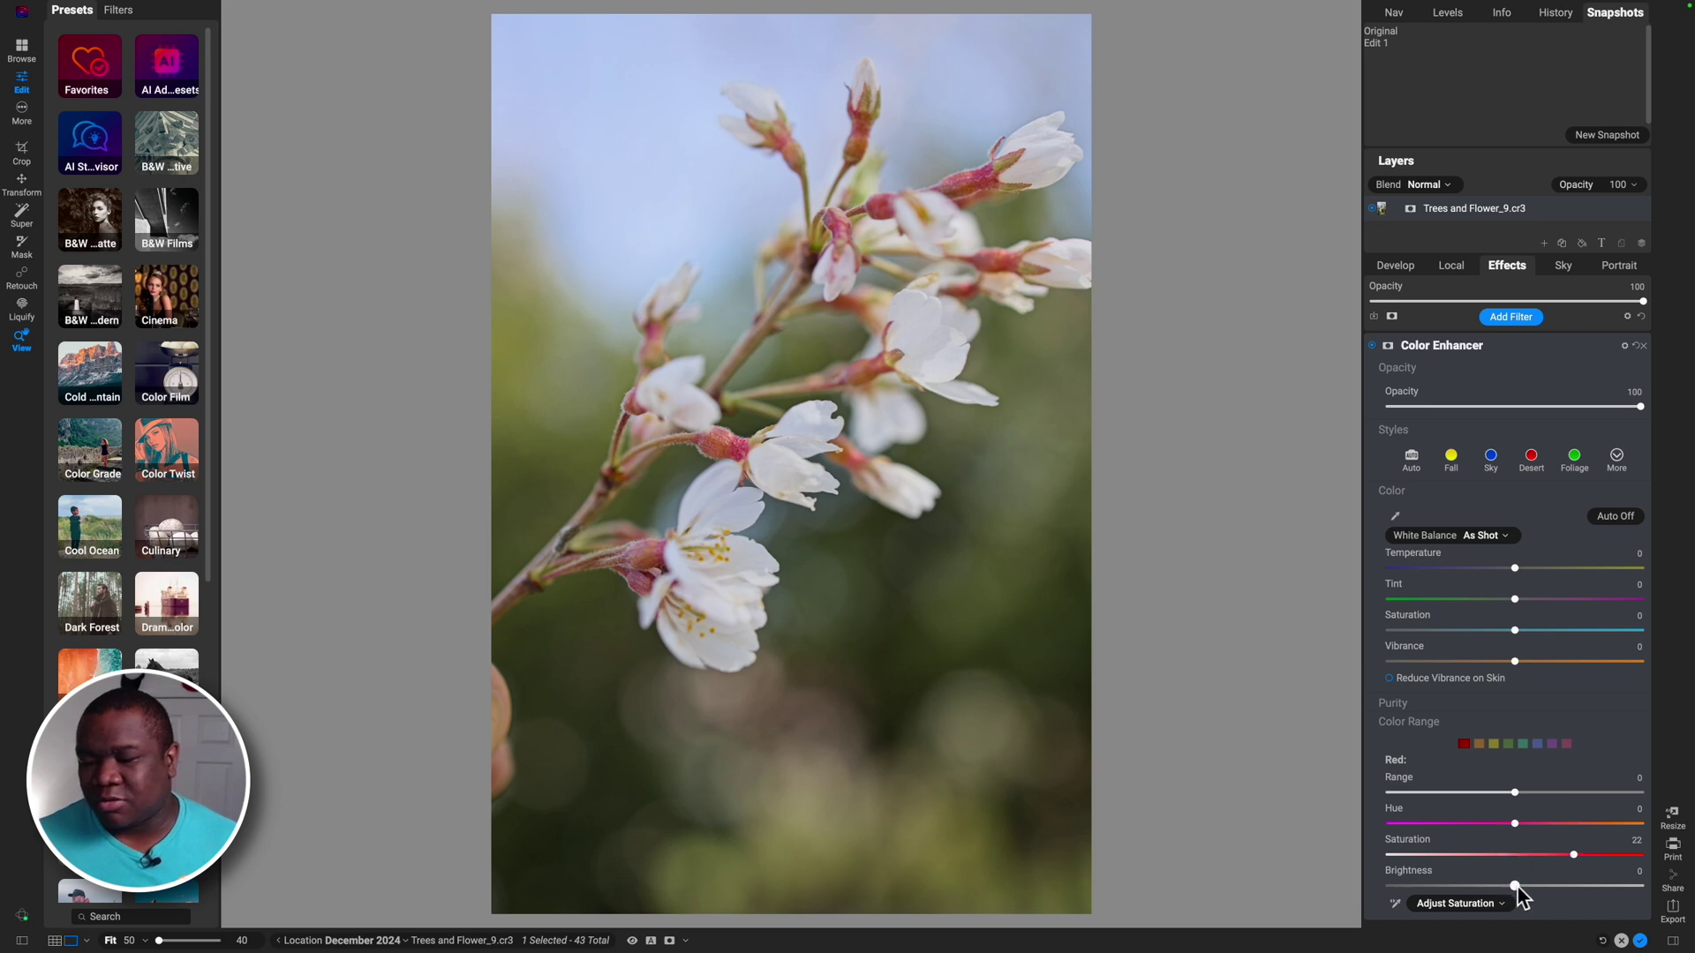
{"action": "mouse_move", "coordinate": [1518, 889]}
{"action": "left_mouse_down"}
{"action": "mouse_move", "coordinate": [1470, 889]}
{"action": "mouse_move", "coordinate": [1558, 888]}
{"action": "mouse_move", "coordinate": [1535, 890]}
{"action": "left_mouse_up"}
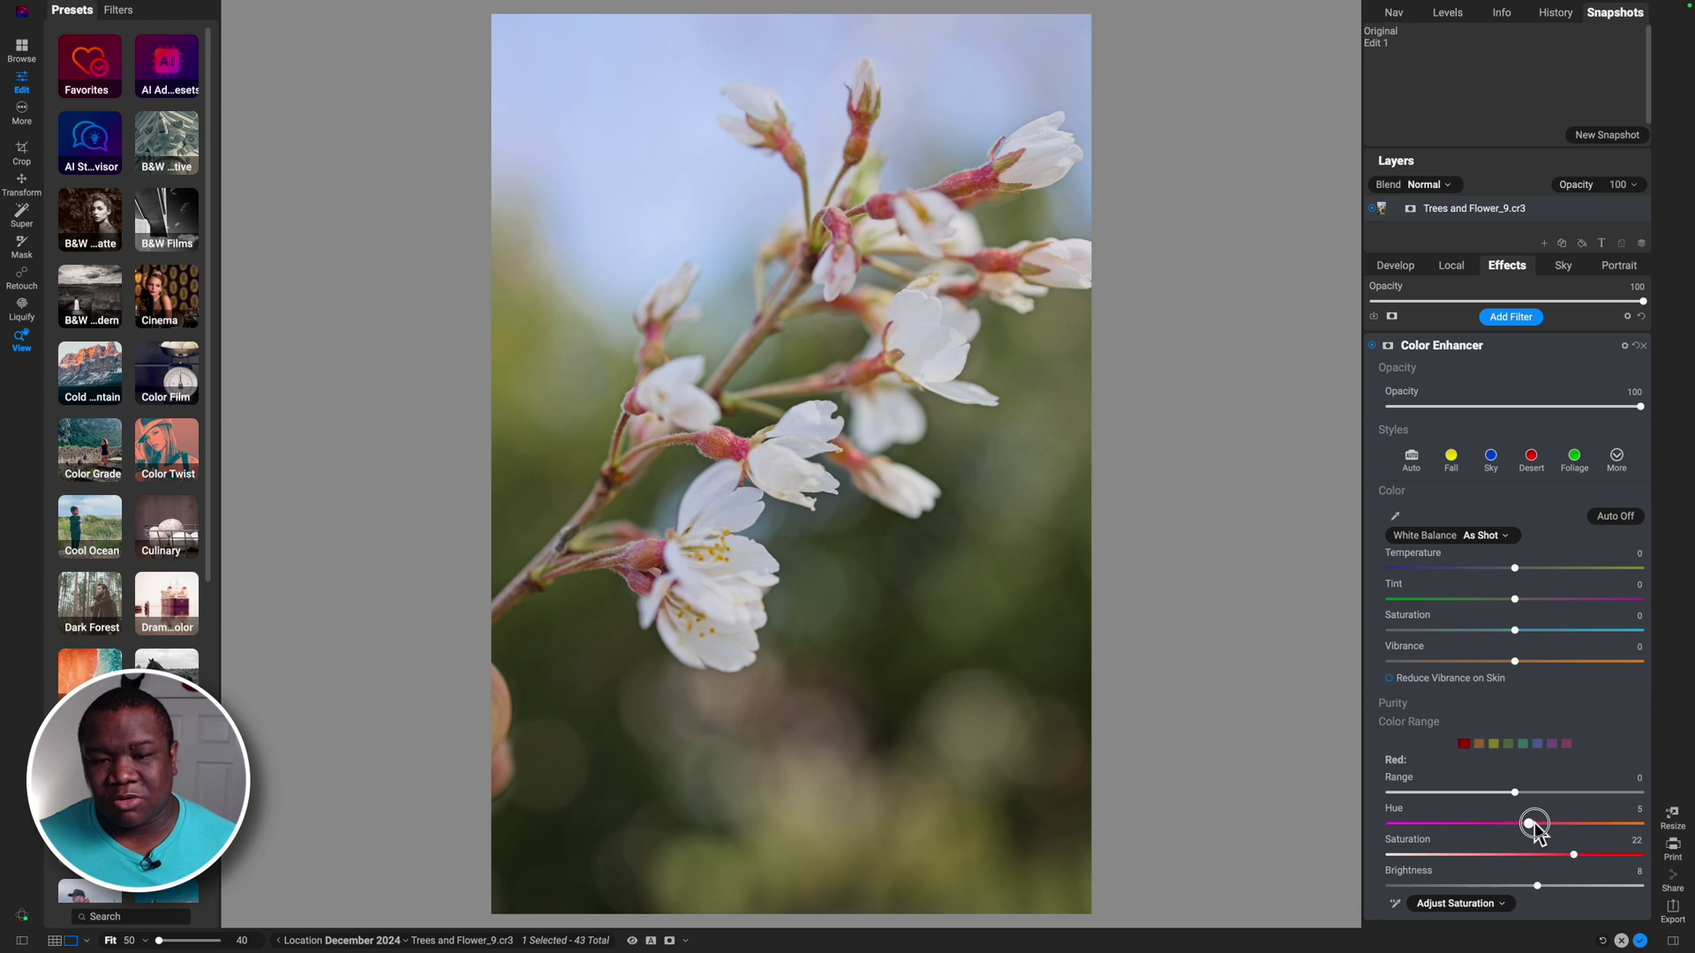
{"action": "mouse_move", "coordinate": [1533, 825]}
{"action": "left_mouse_down"}
{"action": "mouse_move", "coordinate": [1547, 822]}
{"action": "mouse_move", "coordinate": [1533, 822]}
{"action": "left_mouse_up"}
Step: Set the Orange range Hue to -17 and Saturation to 13
{"action": "left_click", "coordinate": [1479, 744]}
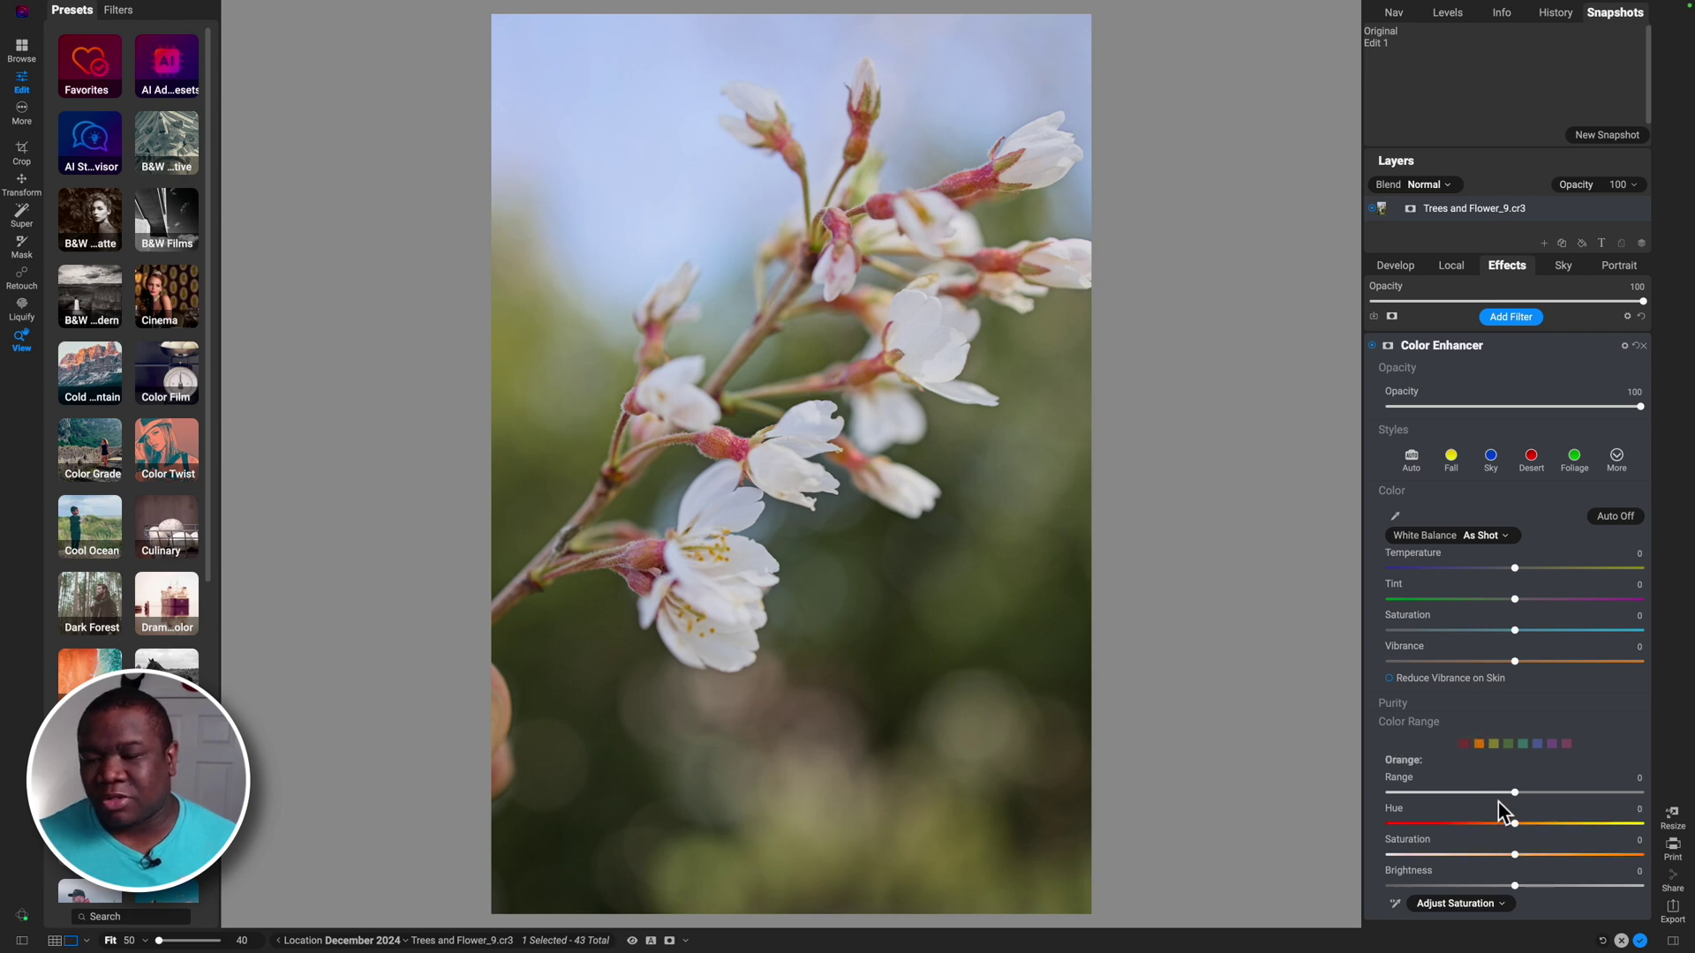
{"action": "left_click_drag", "start_coordinate": [1514, 823], "coordinate": [1466, 824]}
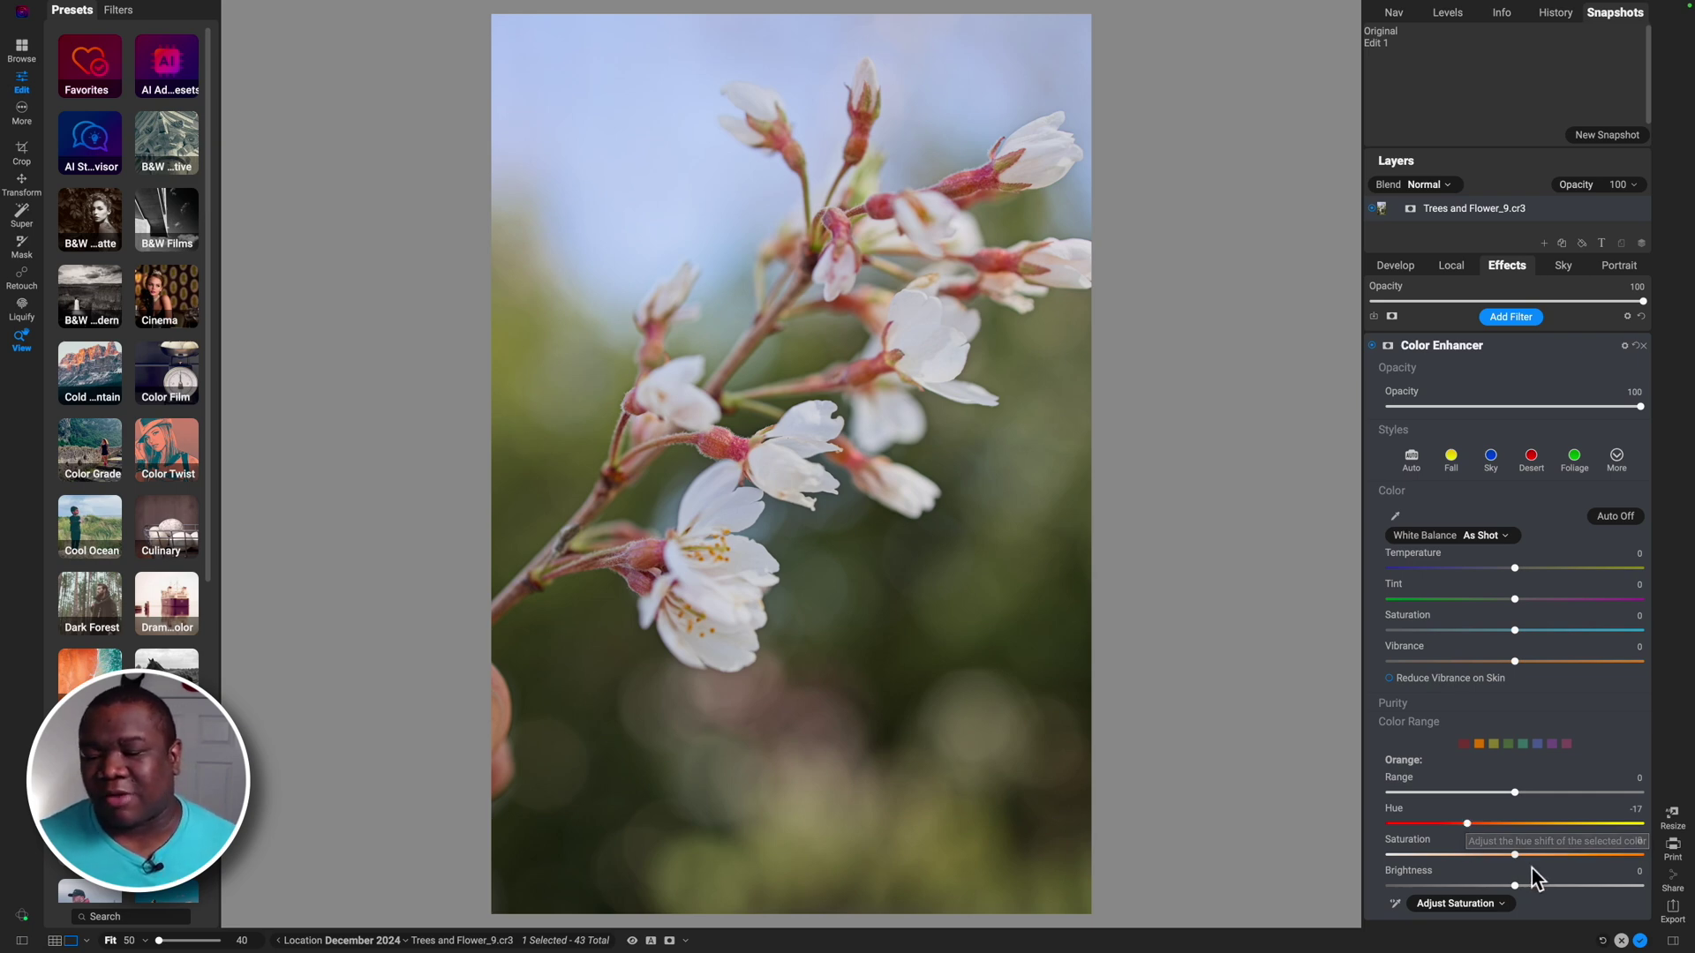
{"action": "left_click_drag", "start_coordinate": [1514, 857], "coordinate": [1551, 863]}
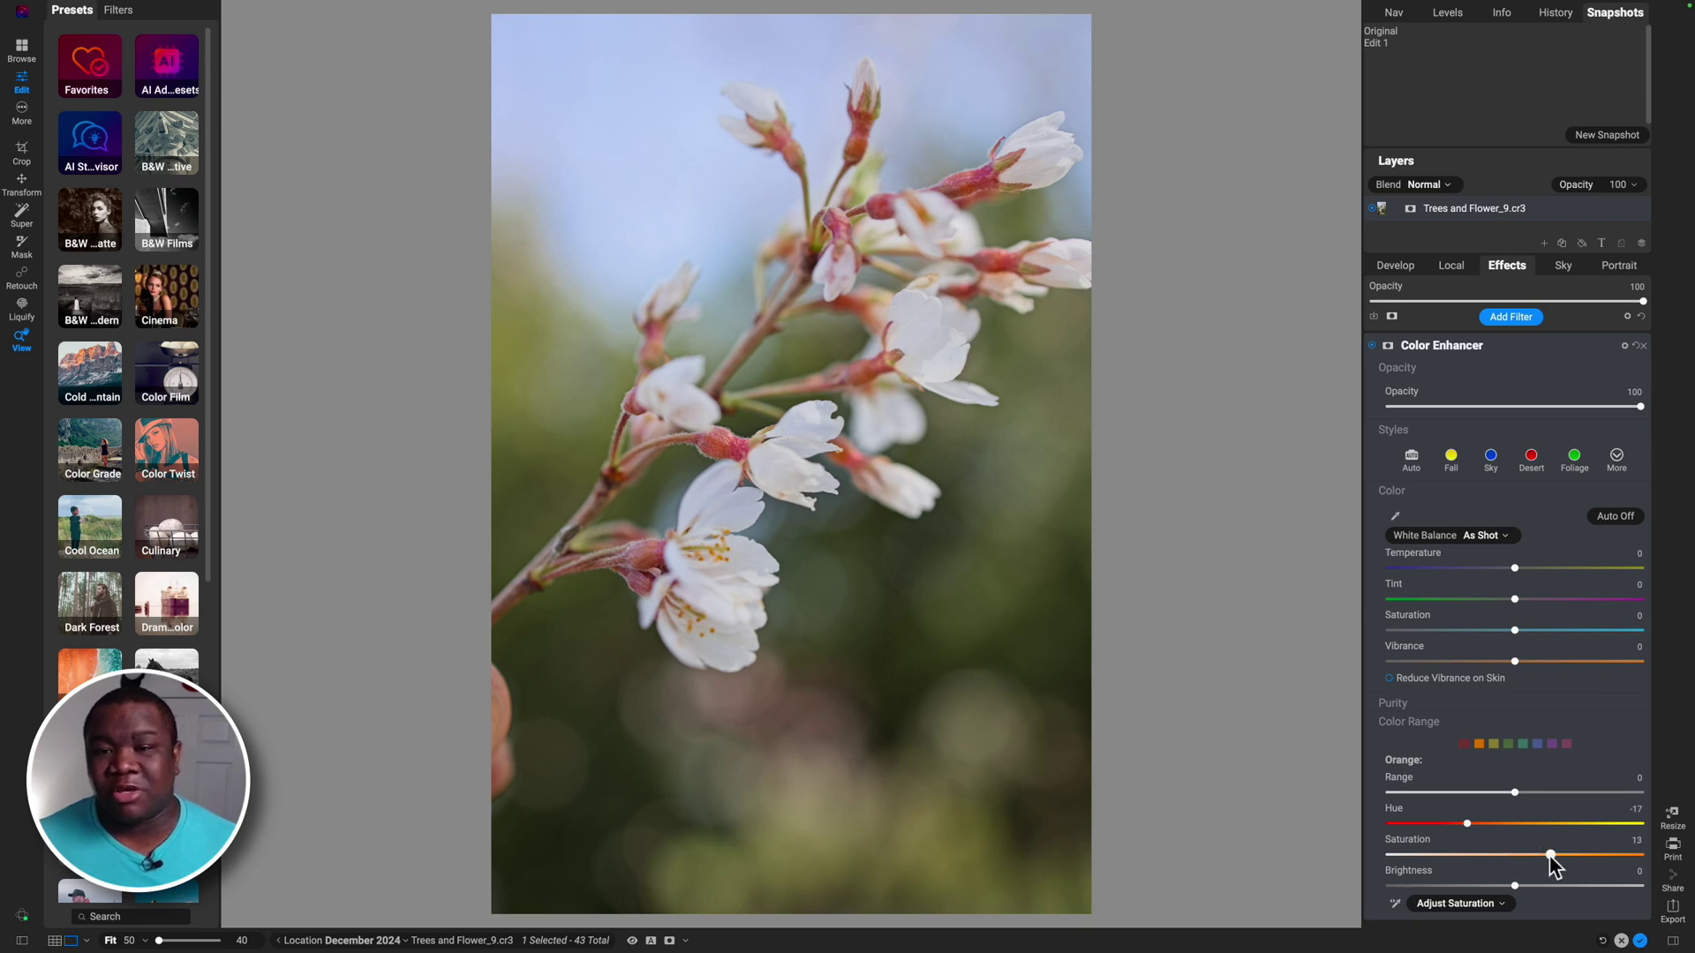
{"action": "left_click", "coordinate": [1374, 347]}
{"action": "left_click", "coordinate": [1373, 347]}
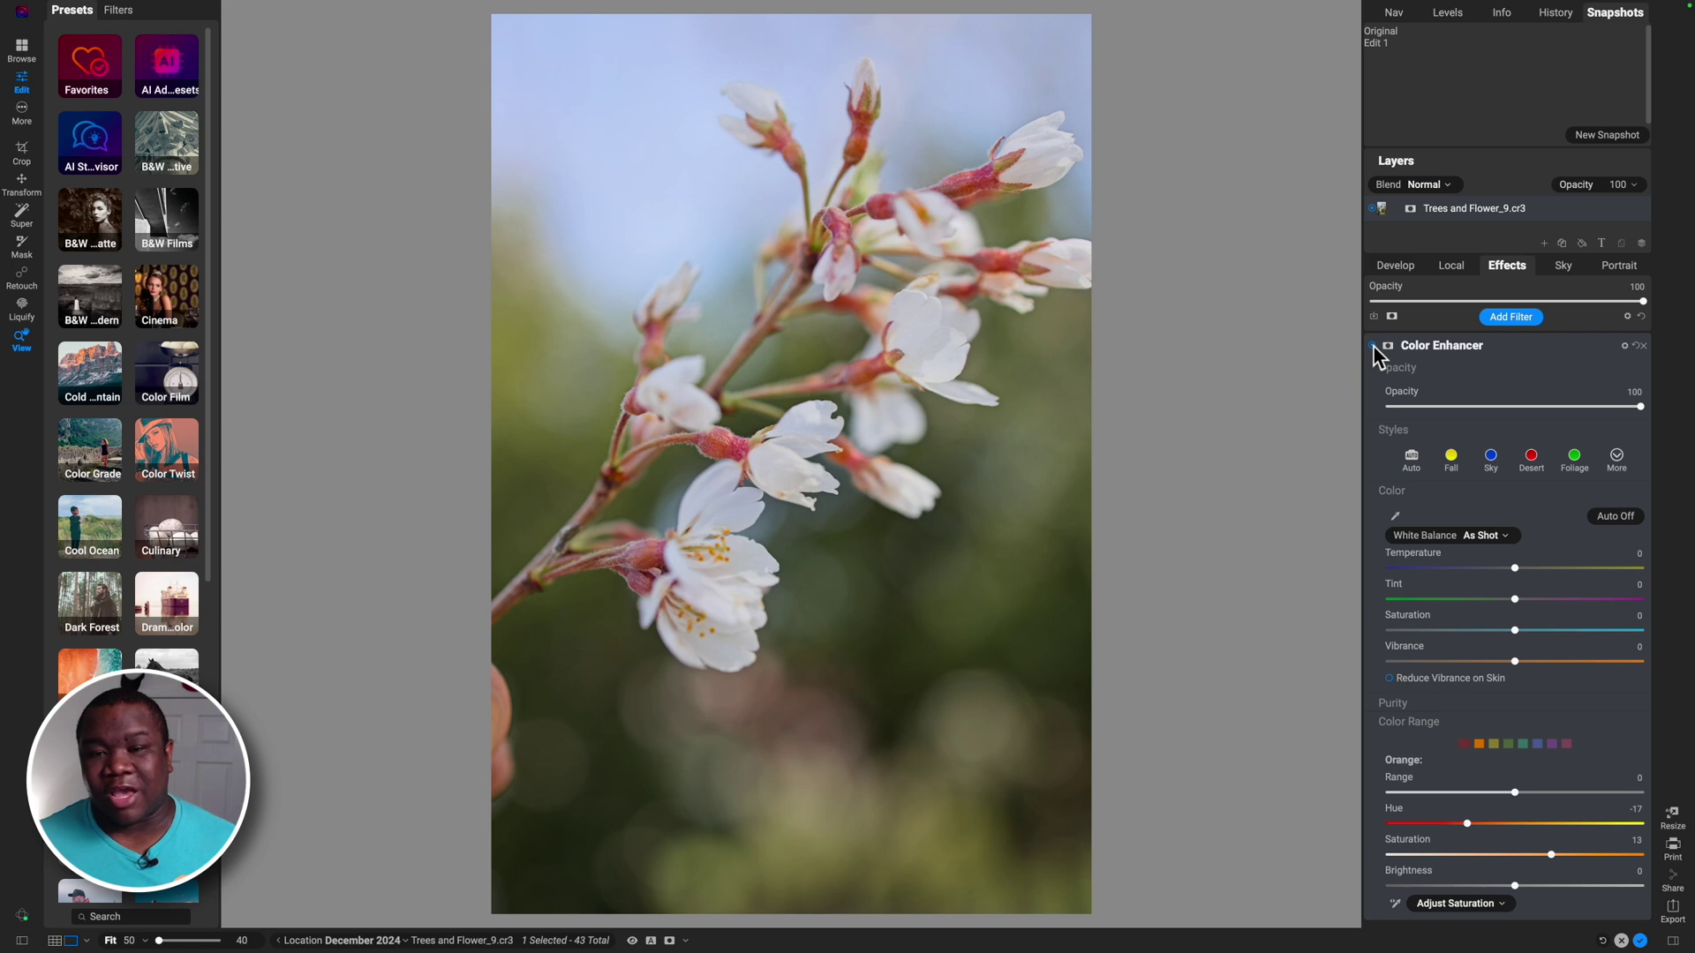
{"action": "left_click", "coordinate": [1373, 347]}
{"action": "left_click", "coordinate": [1373, 347]}
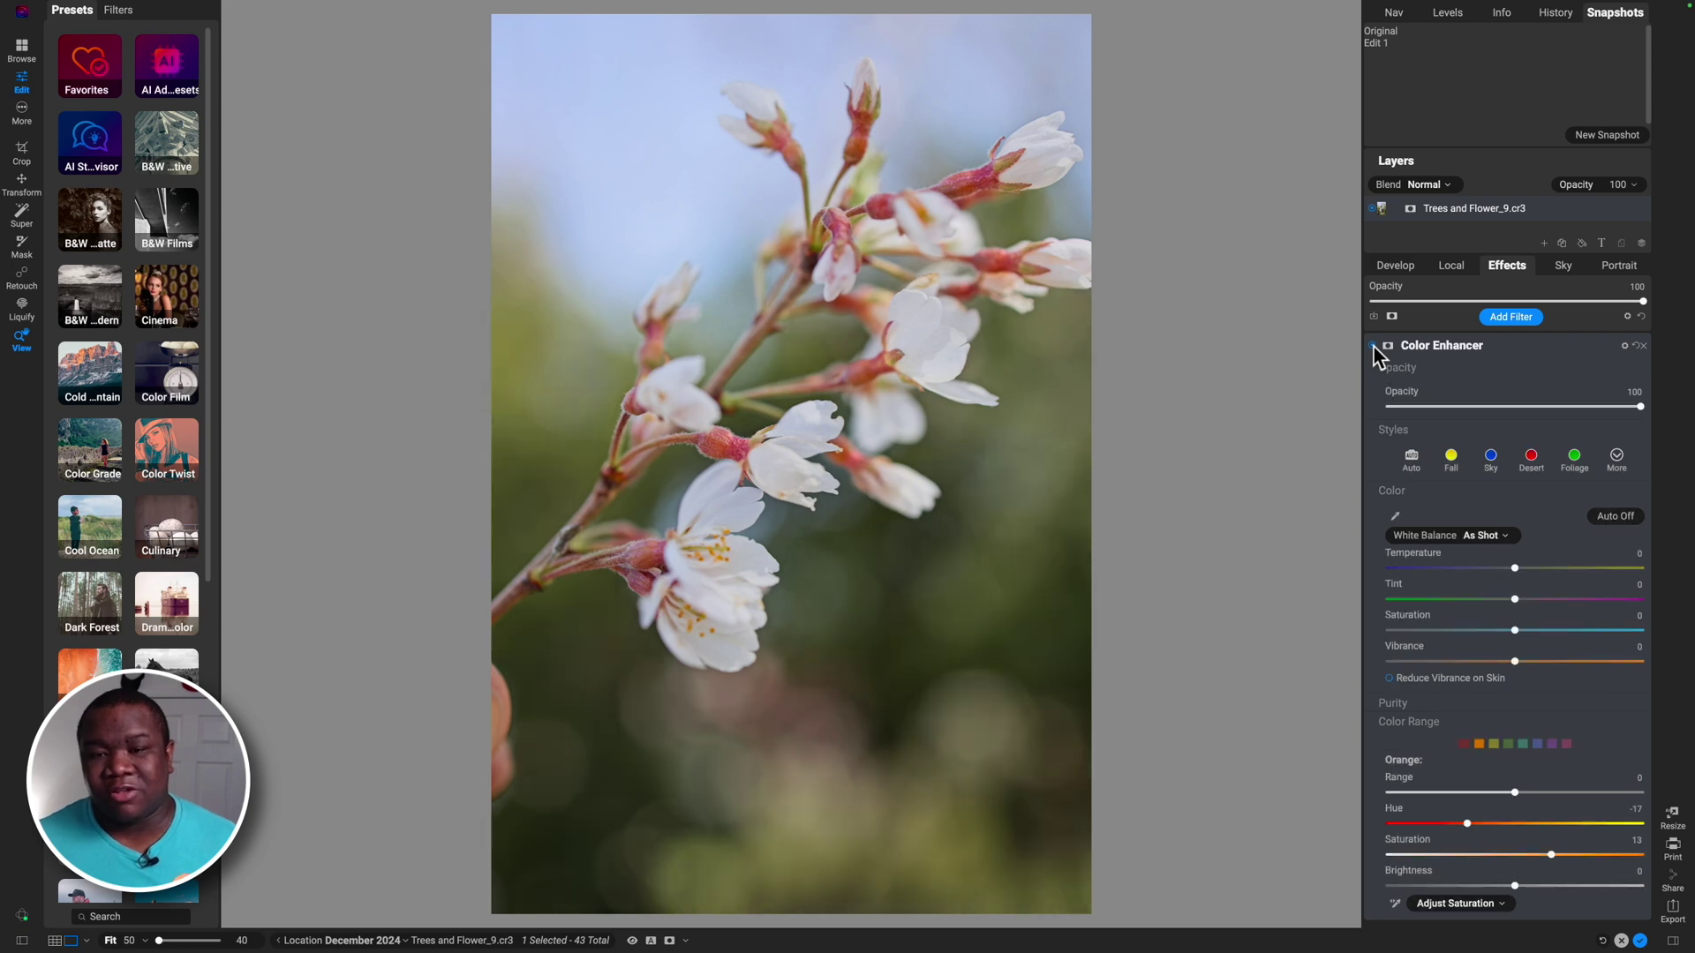
{"action": "key", "text": "backslash"}
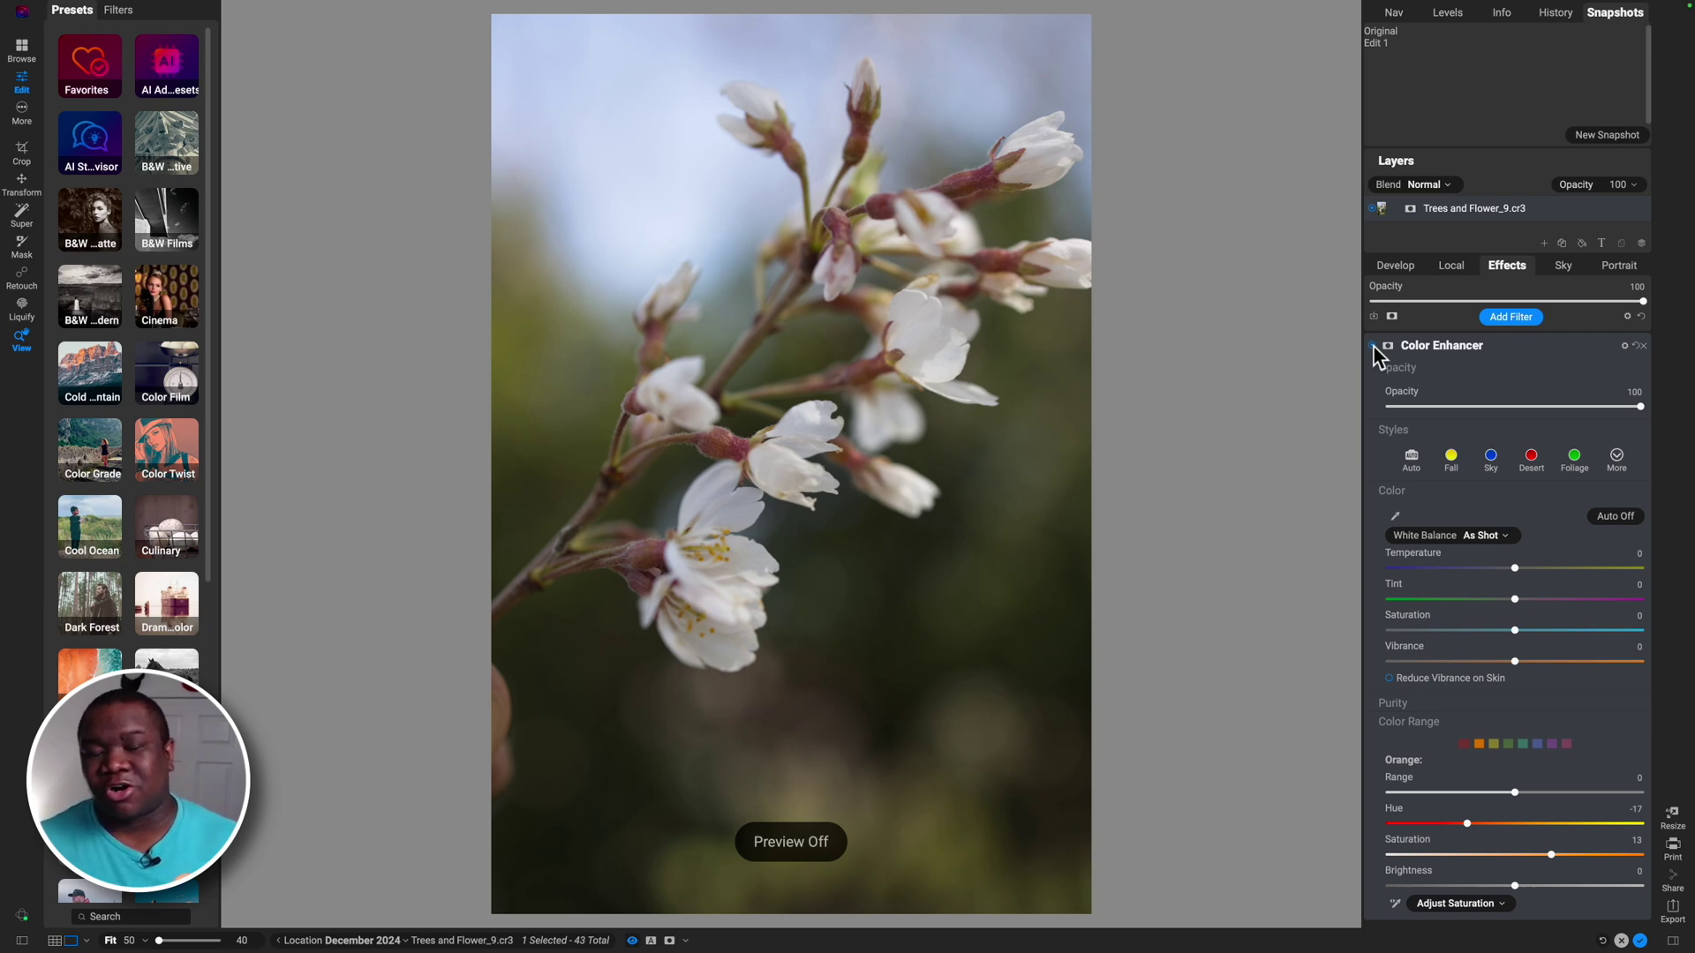
{"action": "key", "text": "backslash"}
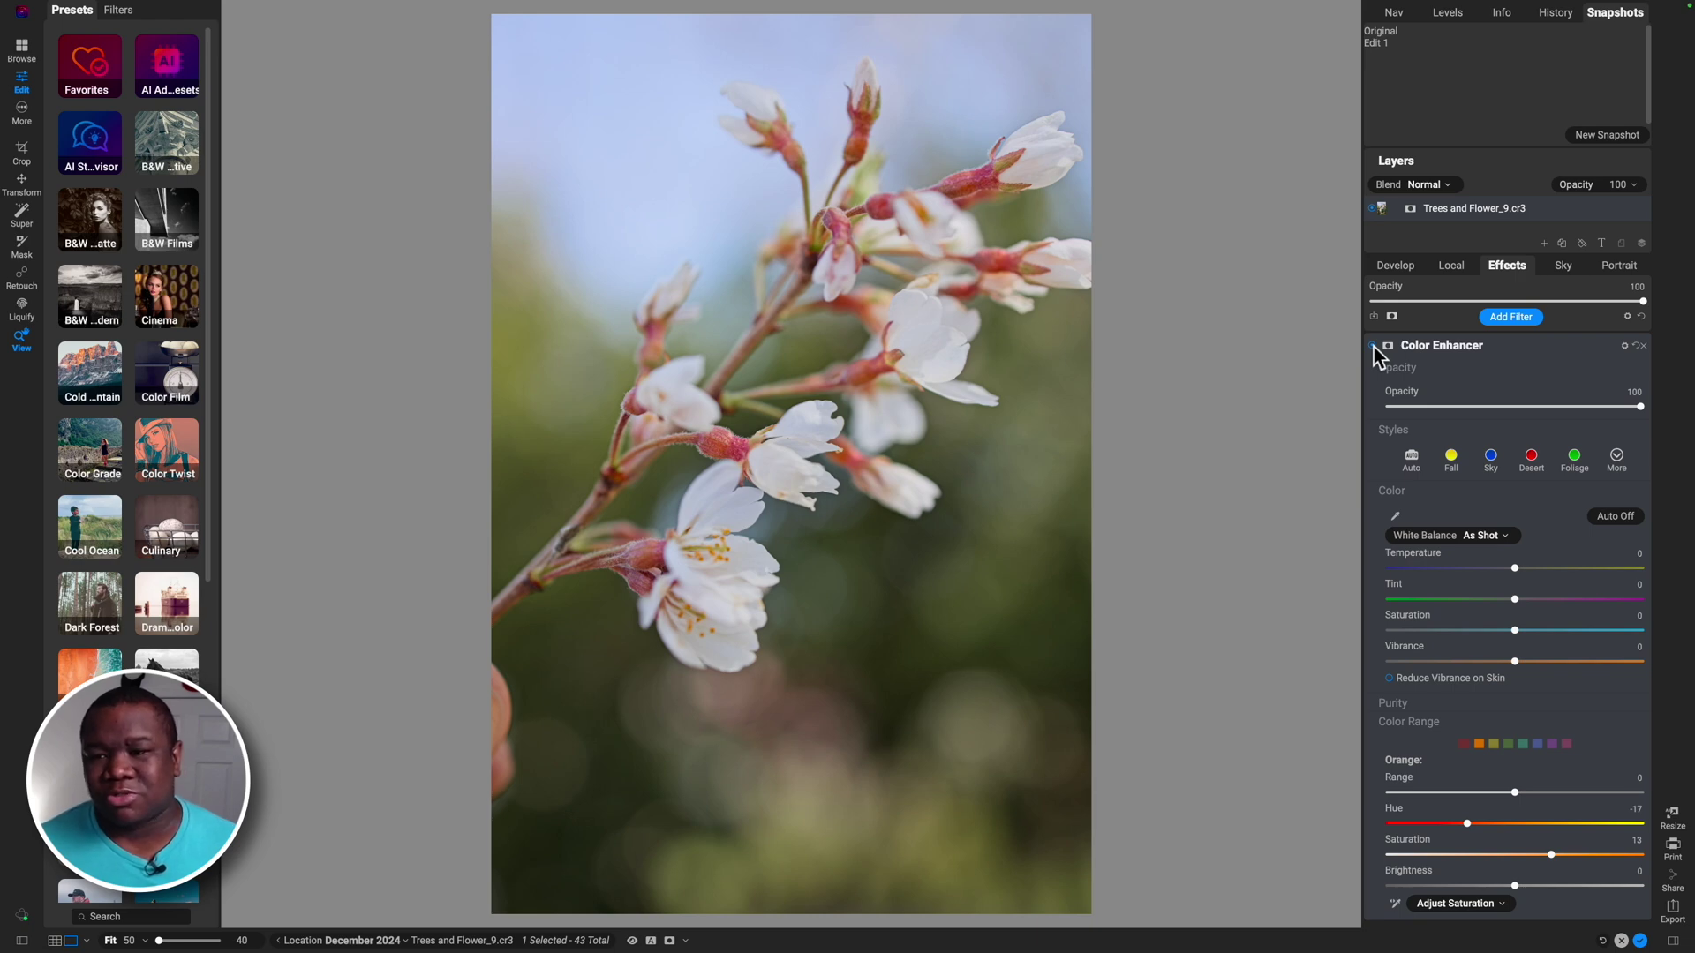
{"action": "left_click", "coordinate": [1503, 321]}
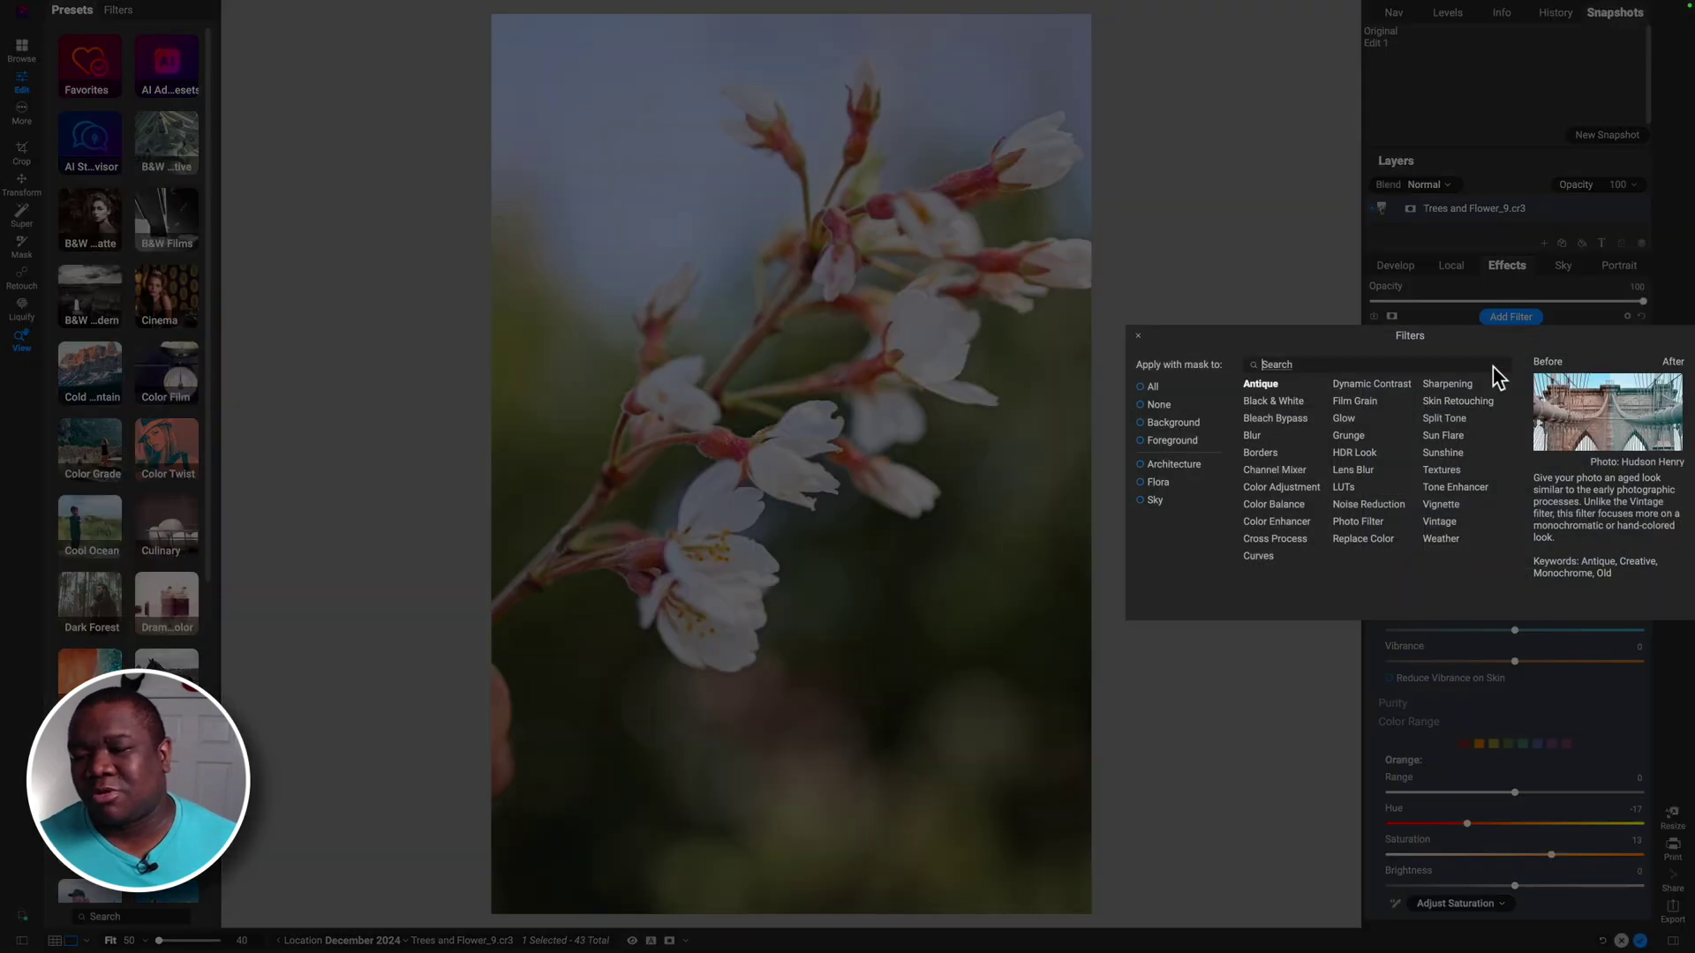
Step: Add a Split Tone filter and tint its highlights orange (Hue 39)
{"action": "left_click", "coordinate": [1444, 420]}
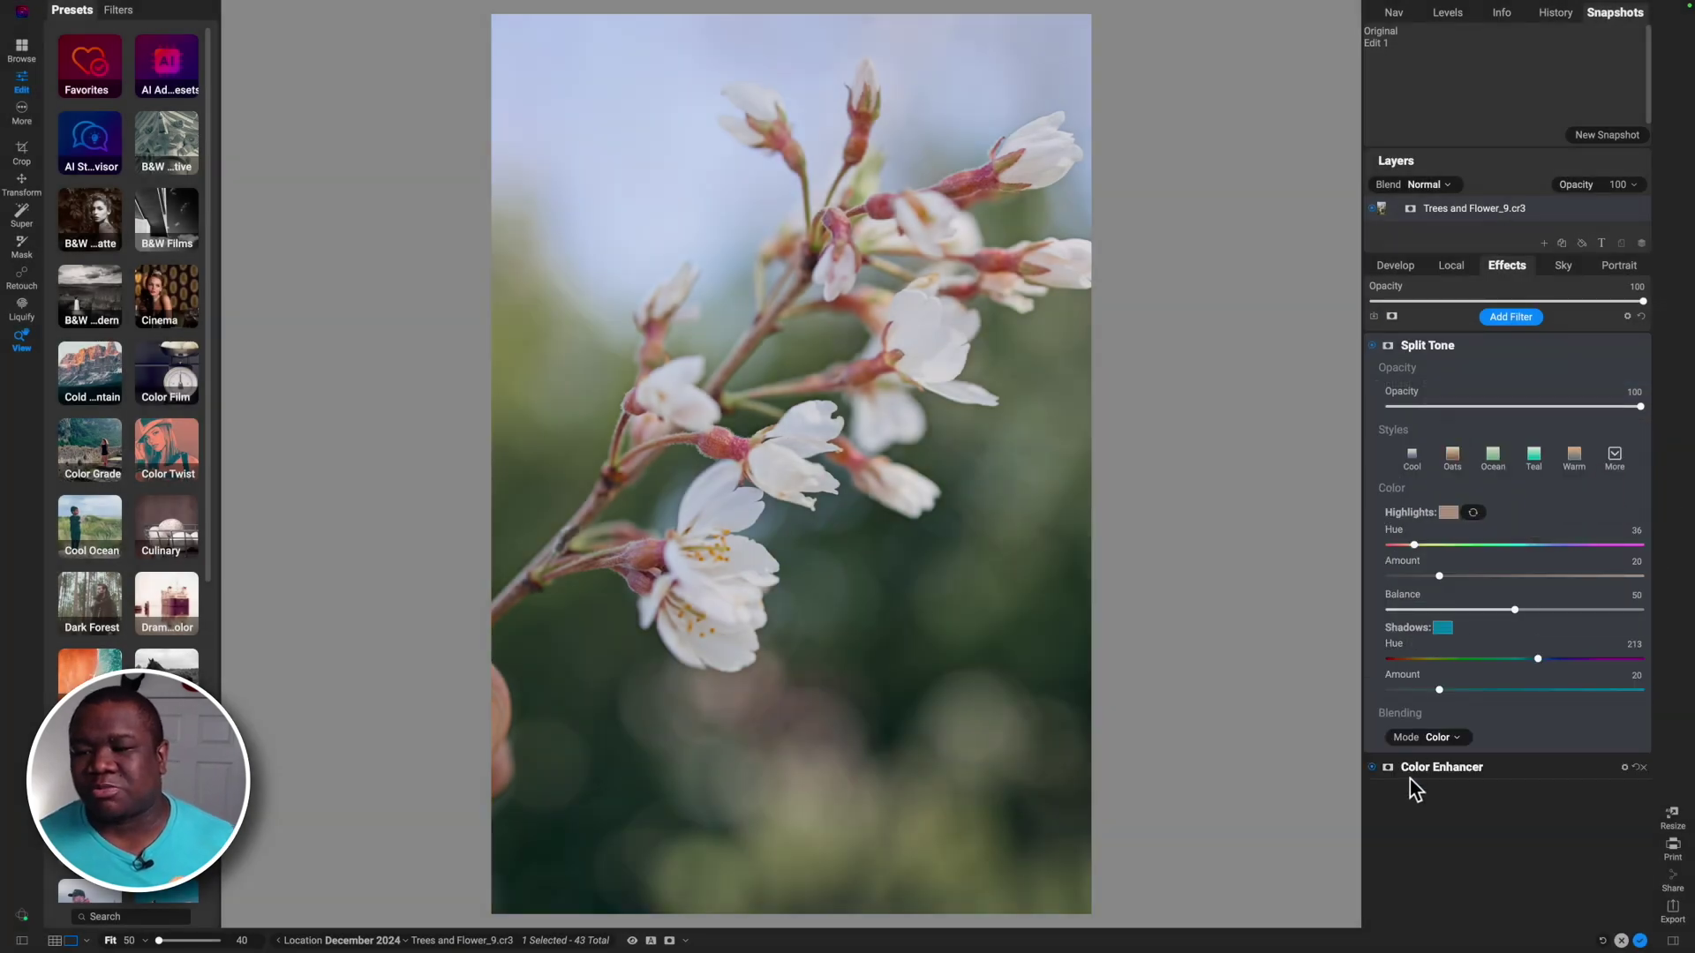
{"action": "left_click", "coordinate": [1446, 512]}
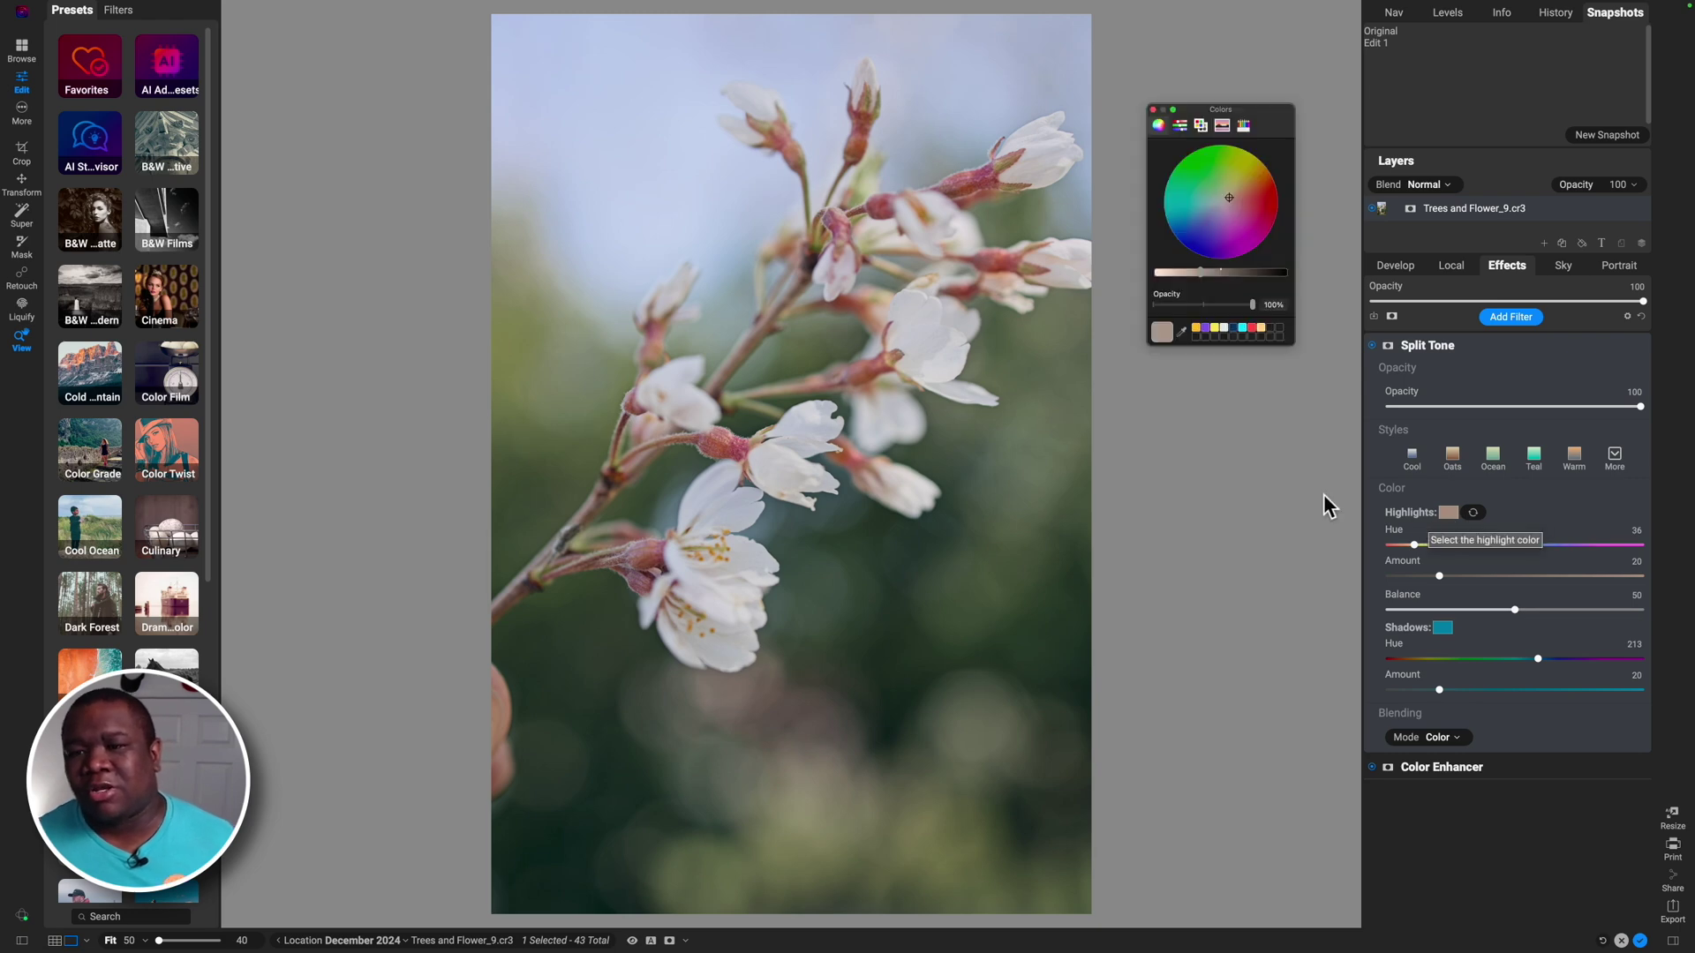
{"action": "left_click_drag", "start_coordinate": [1192, 274], "coordinate": [1169, 274]}
{"action": "mouse_move", "coordinate": [1239, 205]}
{"action": "left_mouse_down"}
{"action": "mouse_move", "coordinate": [1259, 183]}
{"action": "mouse_move", "coordinate": [1252, 197]}
{"action": "left_mouse_up"}
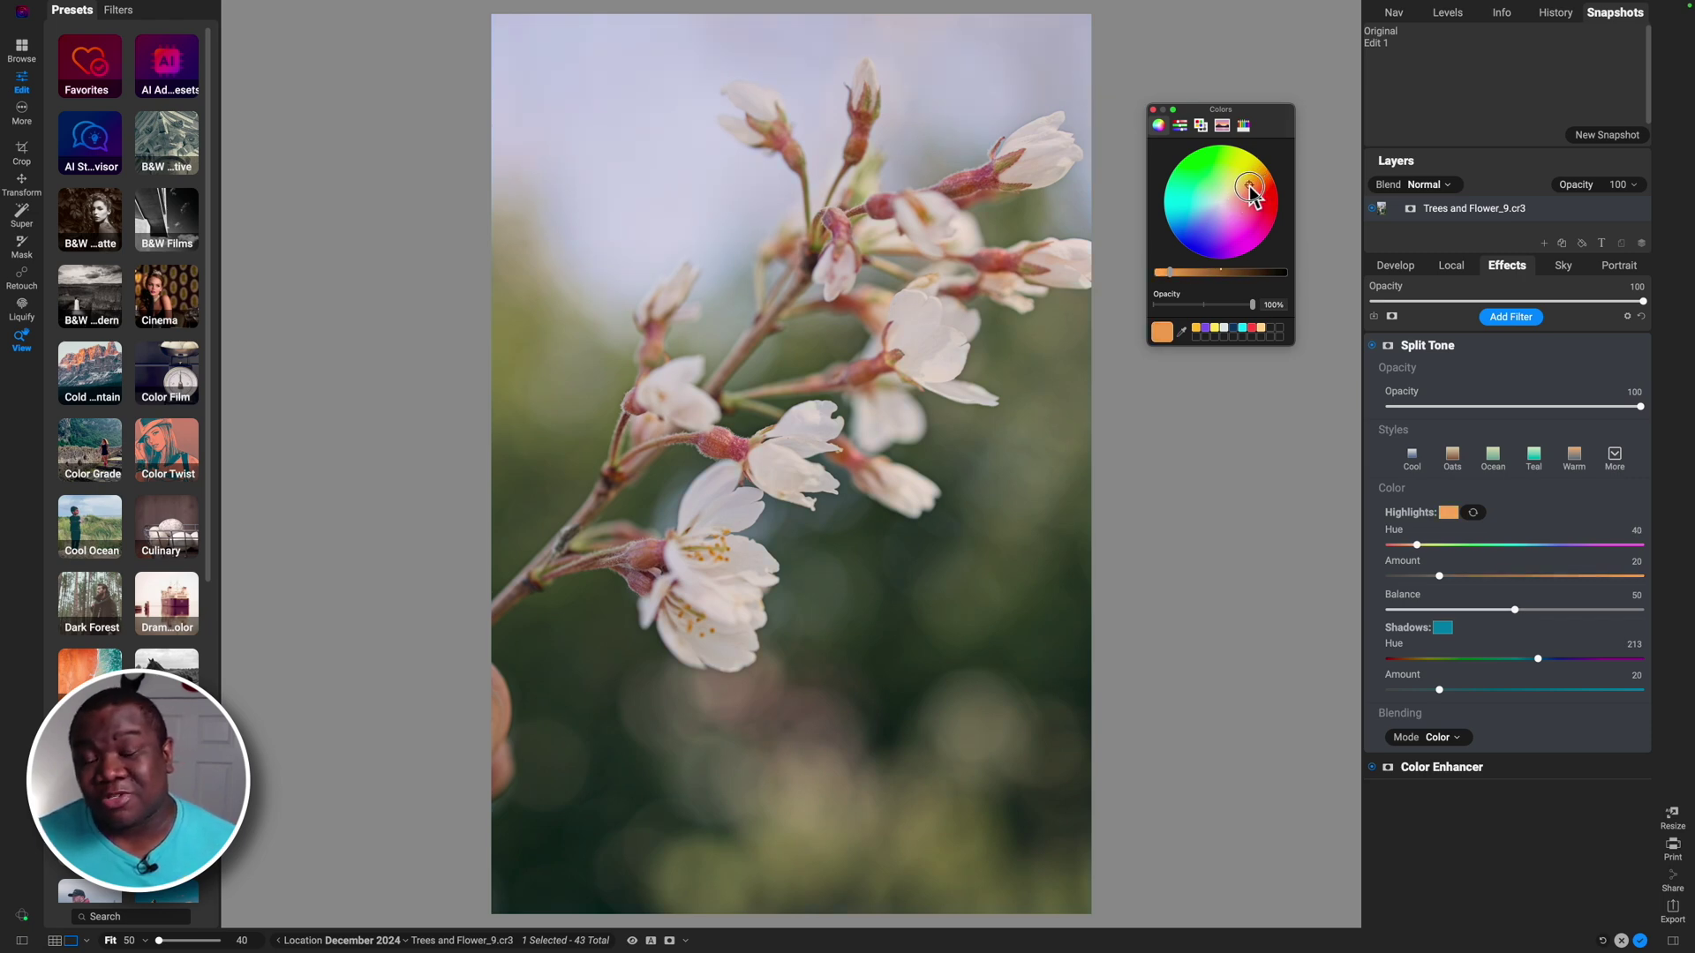
{"action": "left_click_drag", "start_coordinate": [1250, 191], "coordinate": [1253, 182]}
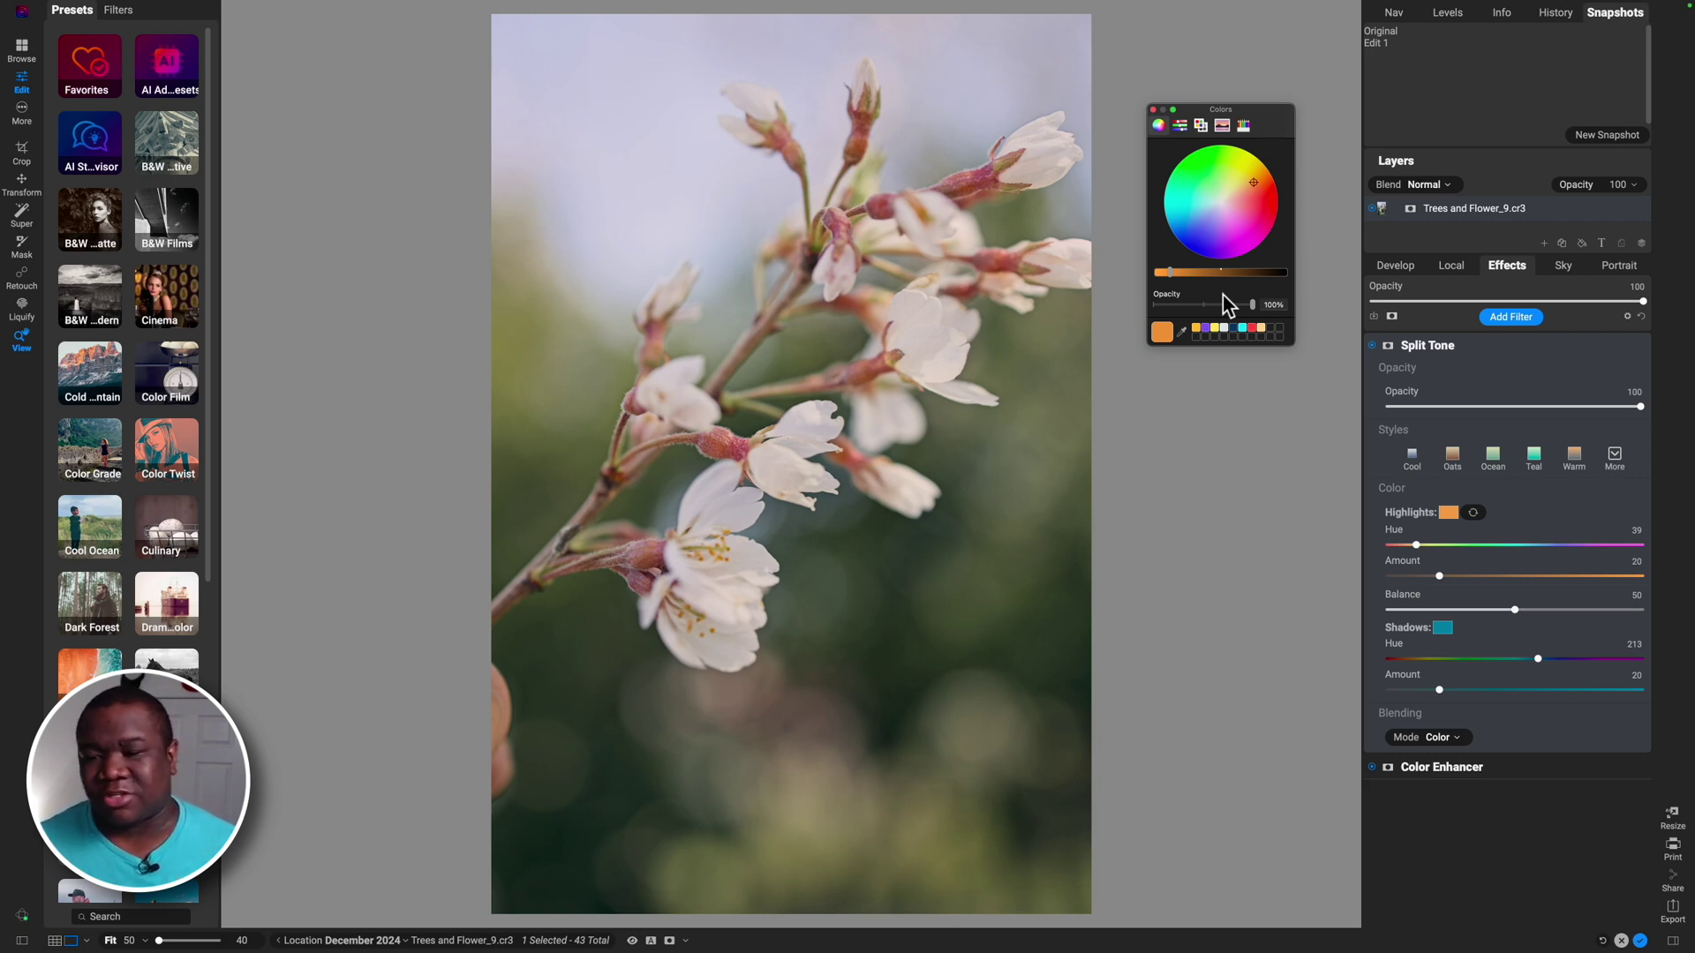
Step: Tint the Split Tone shadows pink-magenta at Hue 341, checking against the orange highlights
{"action": "left_click", "coordinate": [1442, 627]}
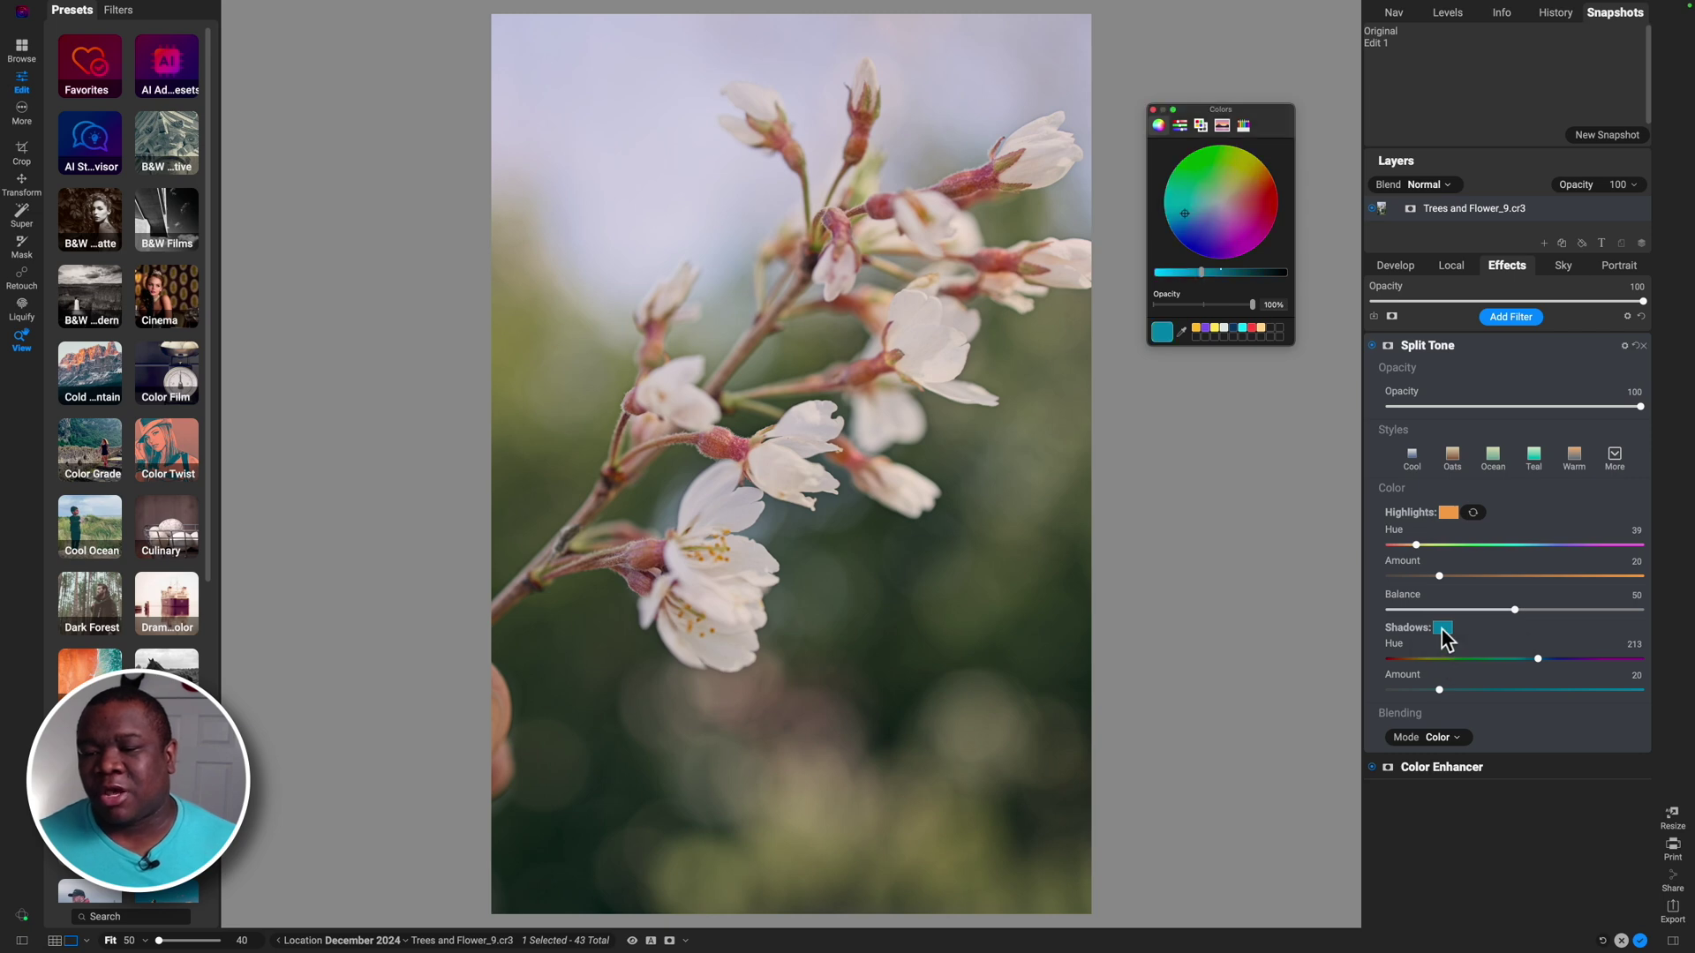
{"action": "left_click_drag", "start_coordinate": [1199, 272], "coordinate": [1173, 273]}
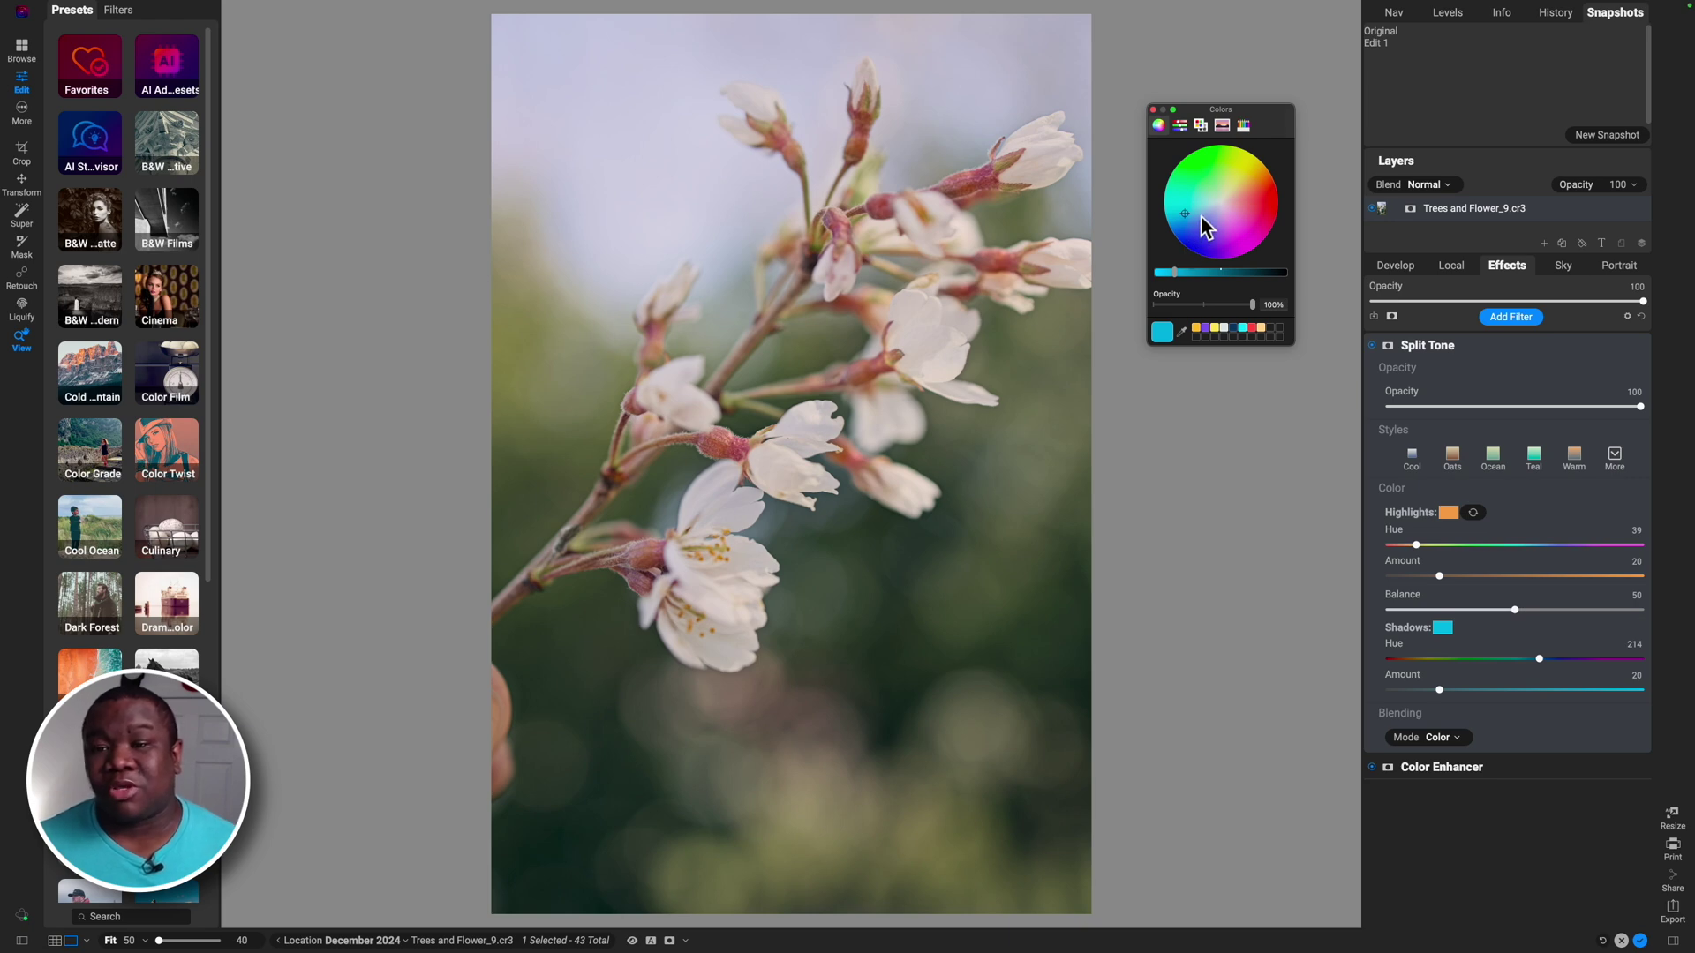
{"action": "left_click_drag", "start_coordinate": [1201, 217], "coordinate": [1221, 218]}
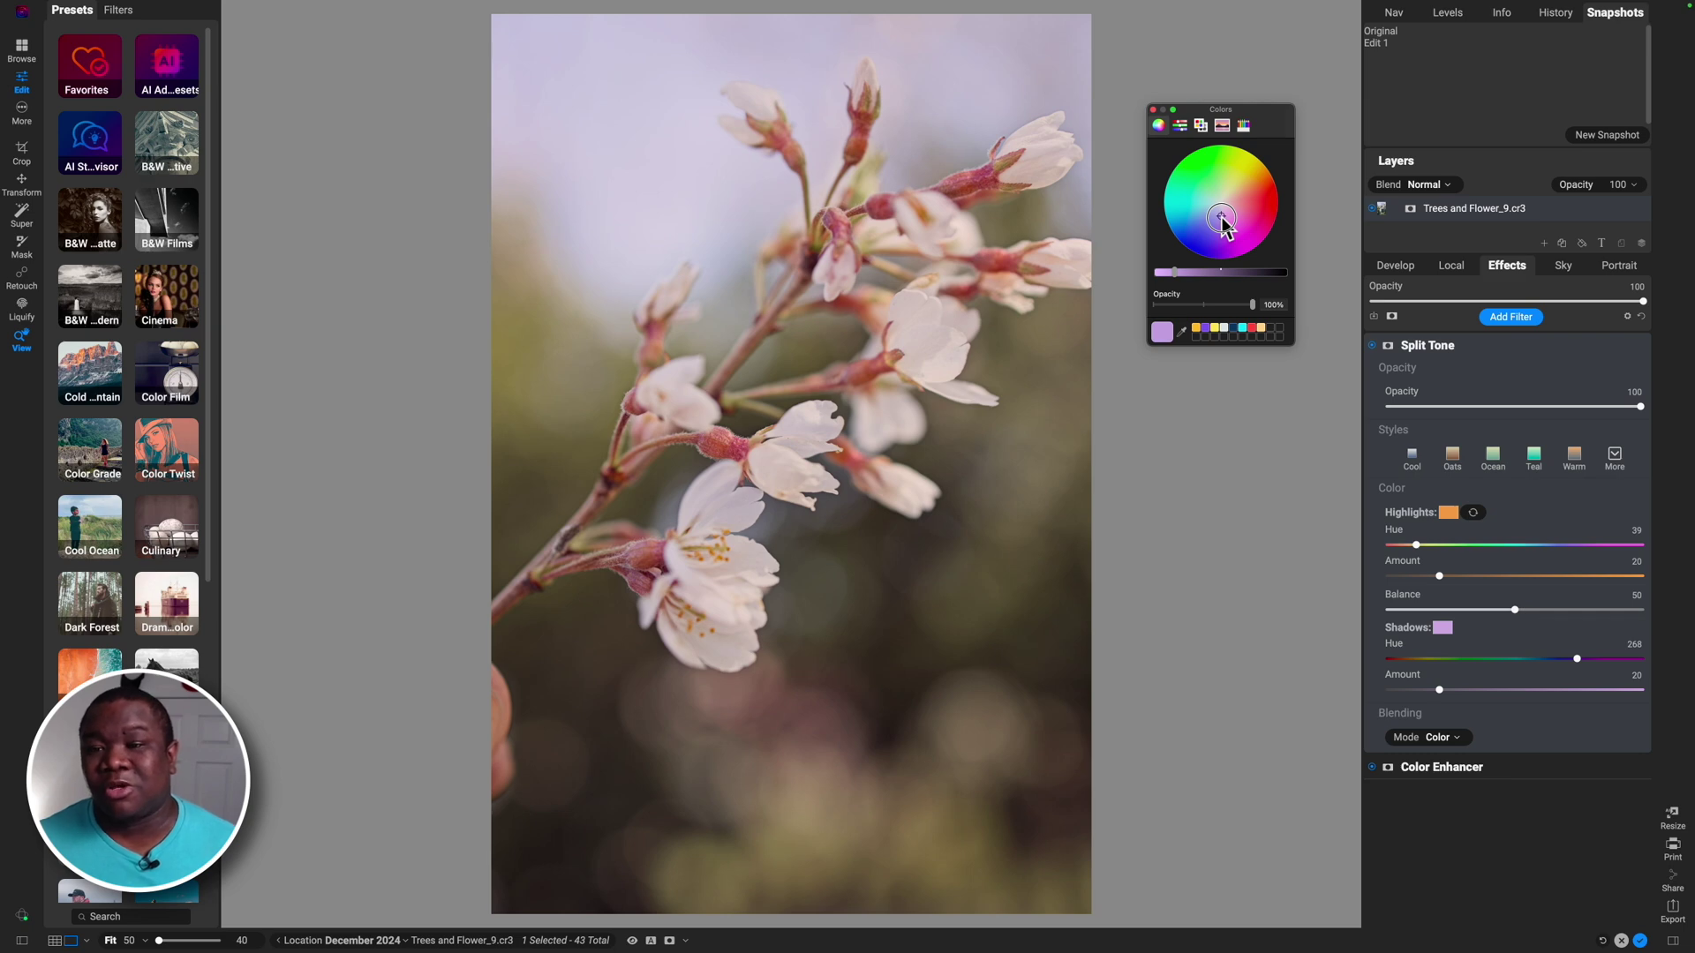
{"action": "mouse_move", "coordinate": [1222, 218]}
{"action": "left_mouse_down"}
{"action": "mouse_move", "coordinate": [1241, 194]}
{"action": "mouse_move", "coordinate": [1191, 231]}
{"action": "left_mouse_up"}
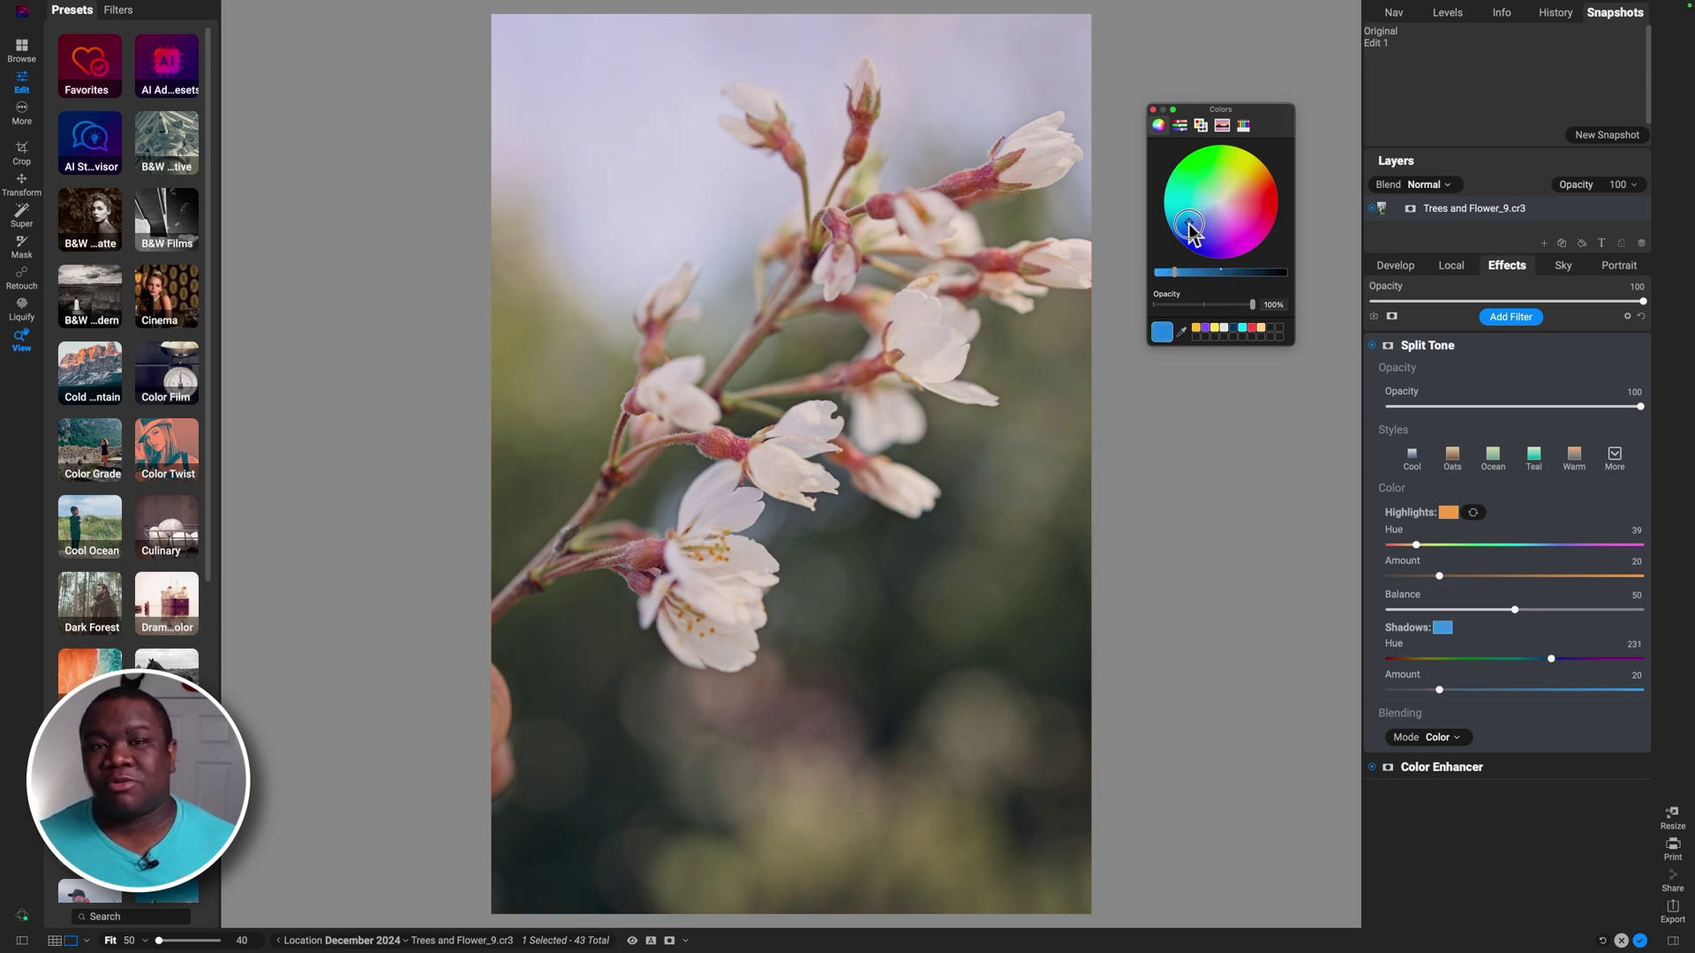
{"action": "mouse_move", "coordinate": [1188, 231]}
{"action": "left_mouse_down"}
{"action": "mouse_move", "coordinate": [1242, 240]}
{"action": "mouse_move", "coordinate": [1259, 196]}
{"action": "mouse_move", "coordinate": [1252, 244]}
{"action": "mouse_move", "coordinate": [1261, 227]}
{"action": "left_mouse_up"}
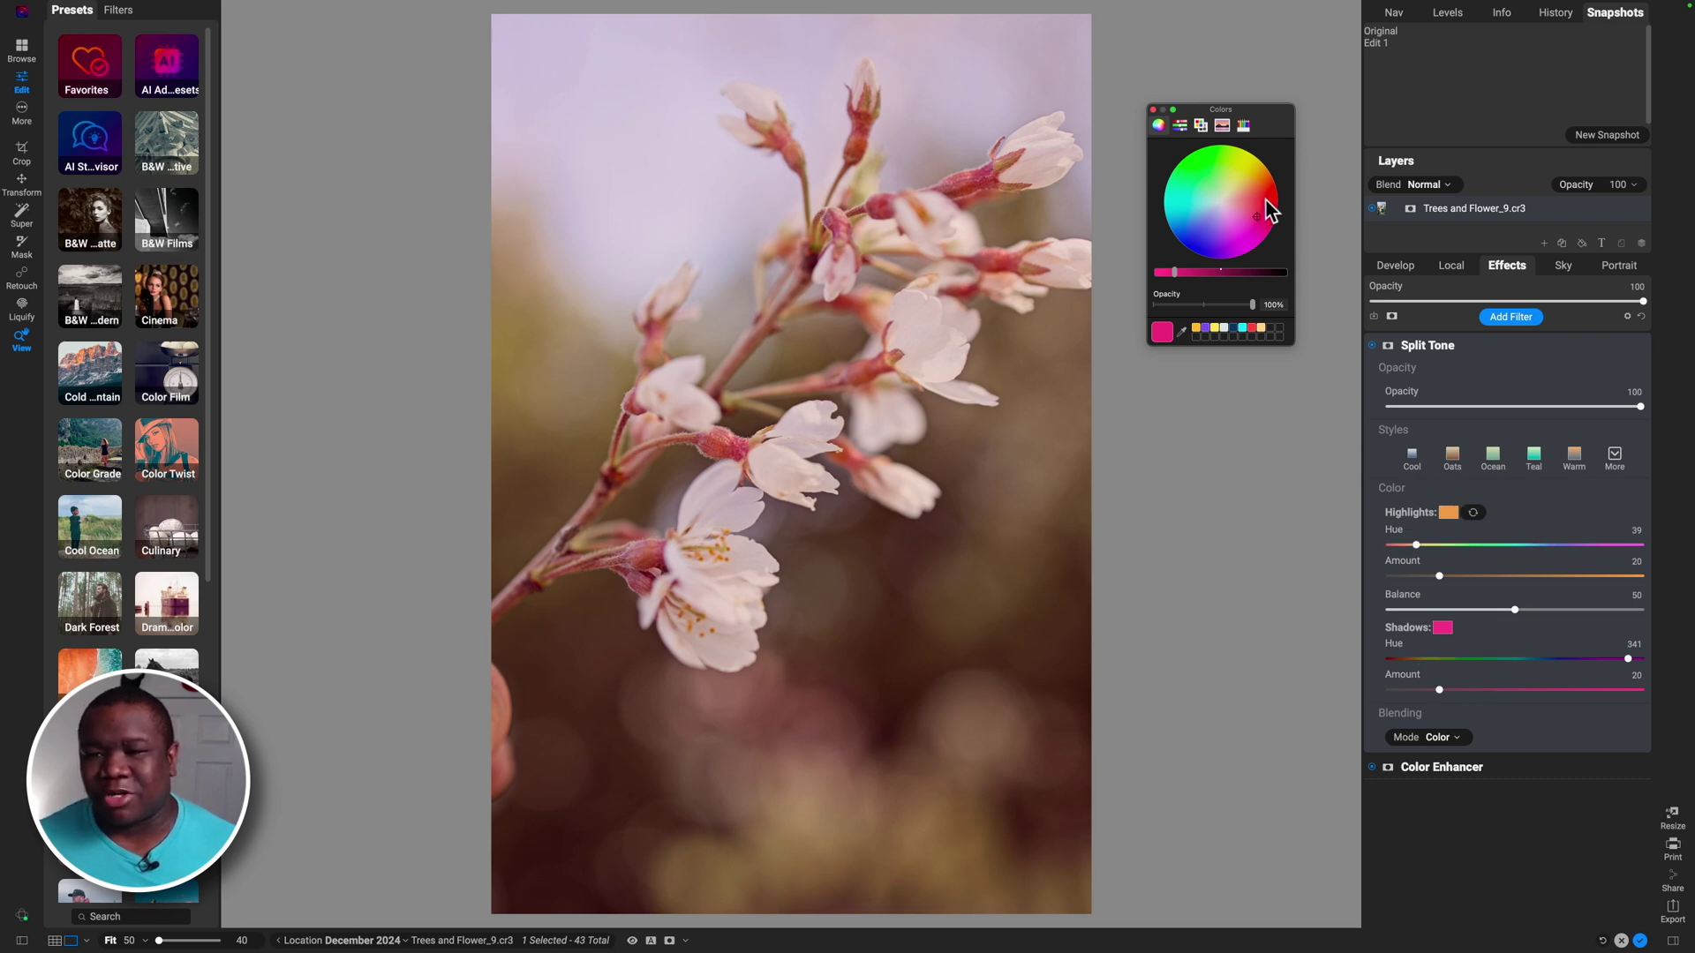
{"action": "left_click", "coordinate": [1447, 513]}
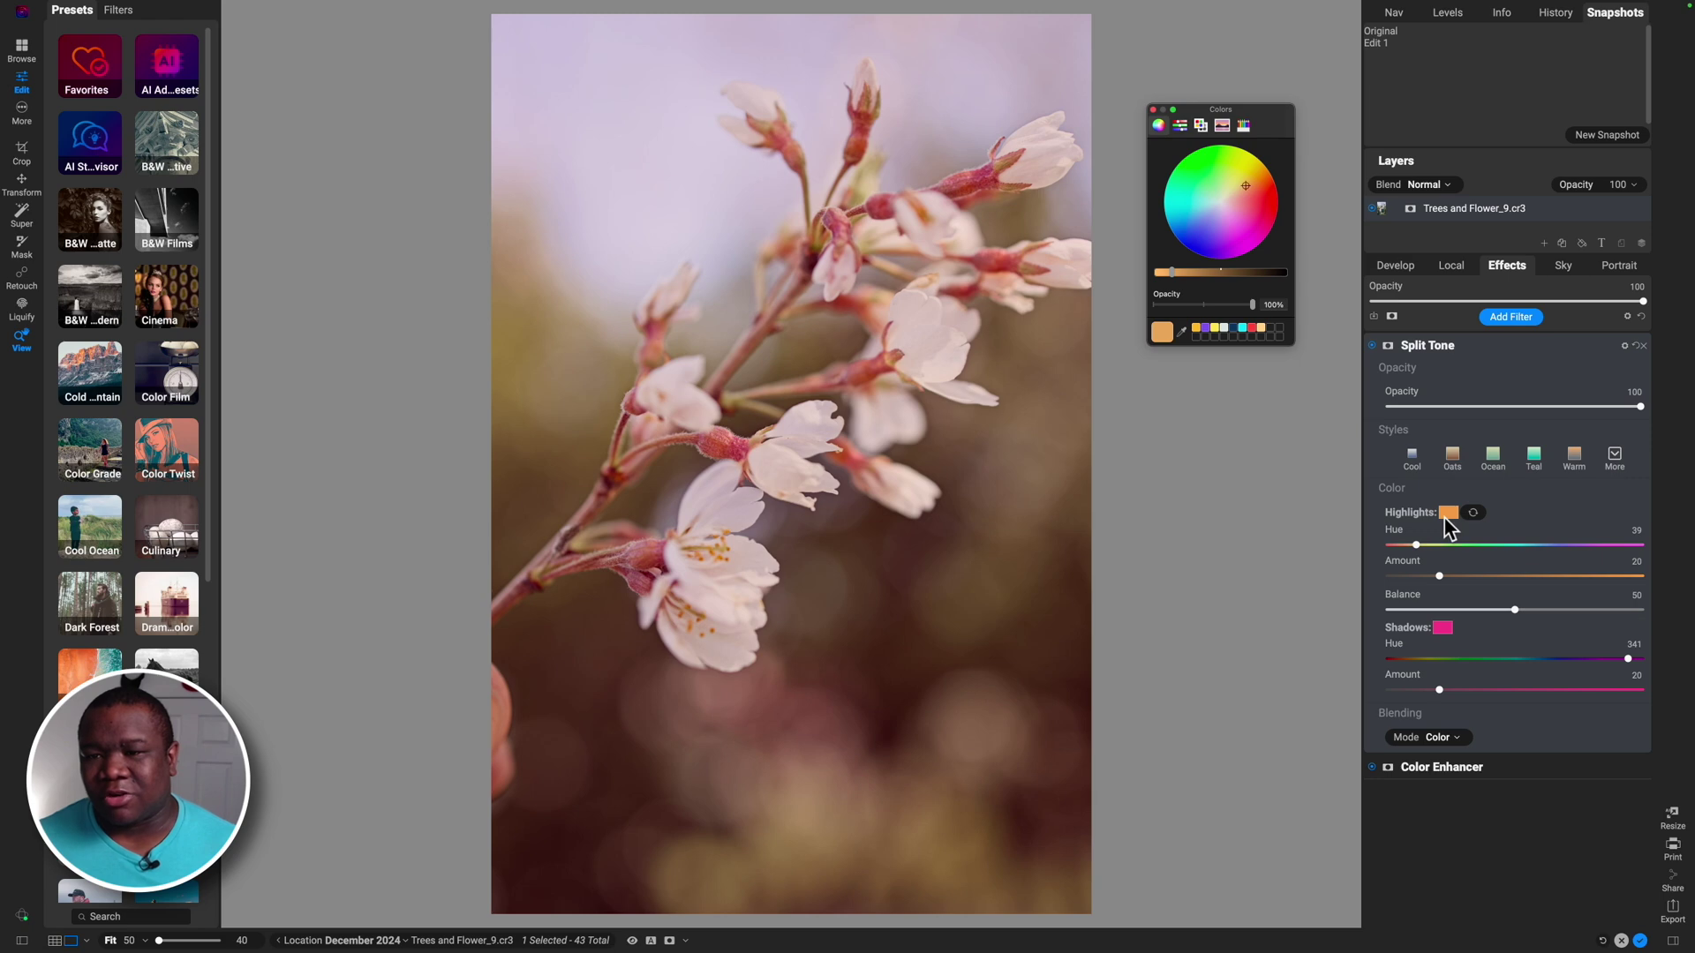
{"action": "left_click", "coordinate": [1442, 628]}
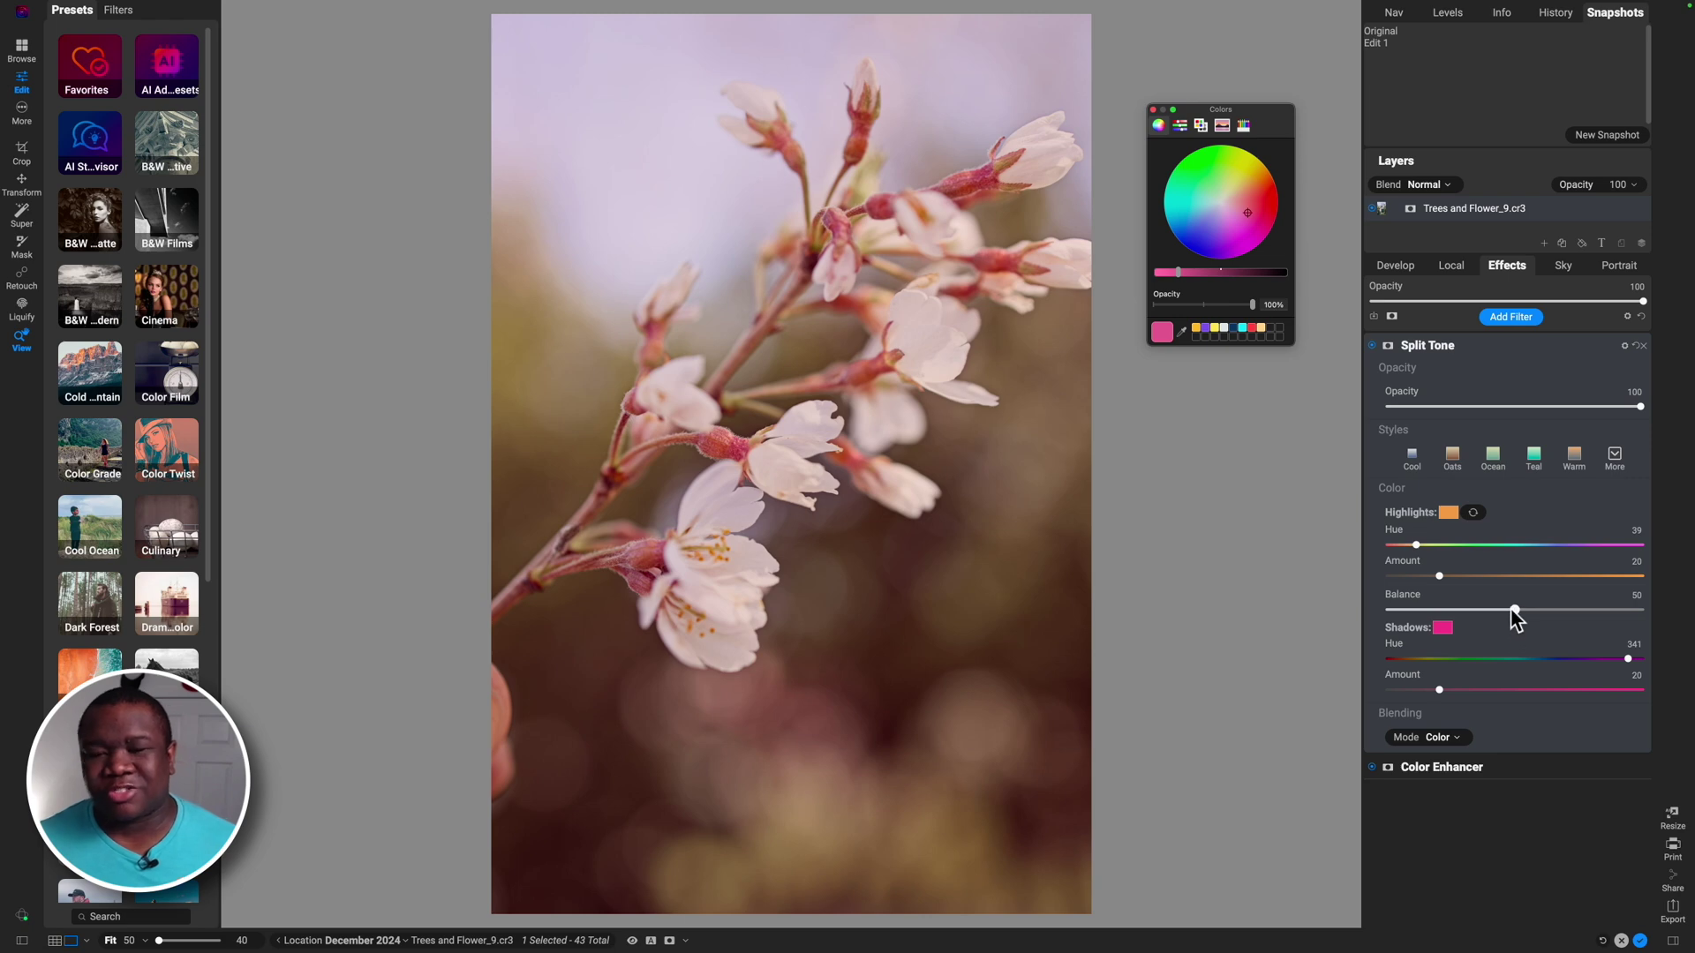
Step: Push the Split Tone balance toward highlights and set its blending mode to Lighten
{"action": "mouse_move", "coordinate": [1513, 609]}
{"action": "left_mouse_down"}
{"action": "mouse_move", "coordinate": [1410, 610]}
{"action": "mouse_move", "coordinate": [1653, 610]}
{"action": "mouse_move", "coordinate": [1407, 615]}
{"action": "mouse_move", "coordinate": [1482, 616]}
{"action": "left_mouse_up"}
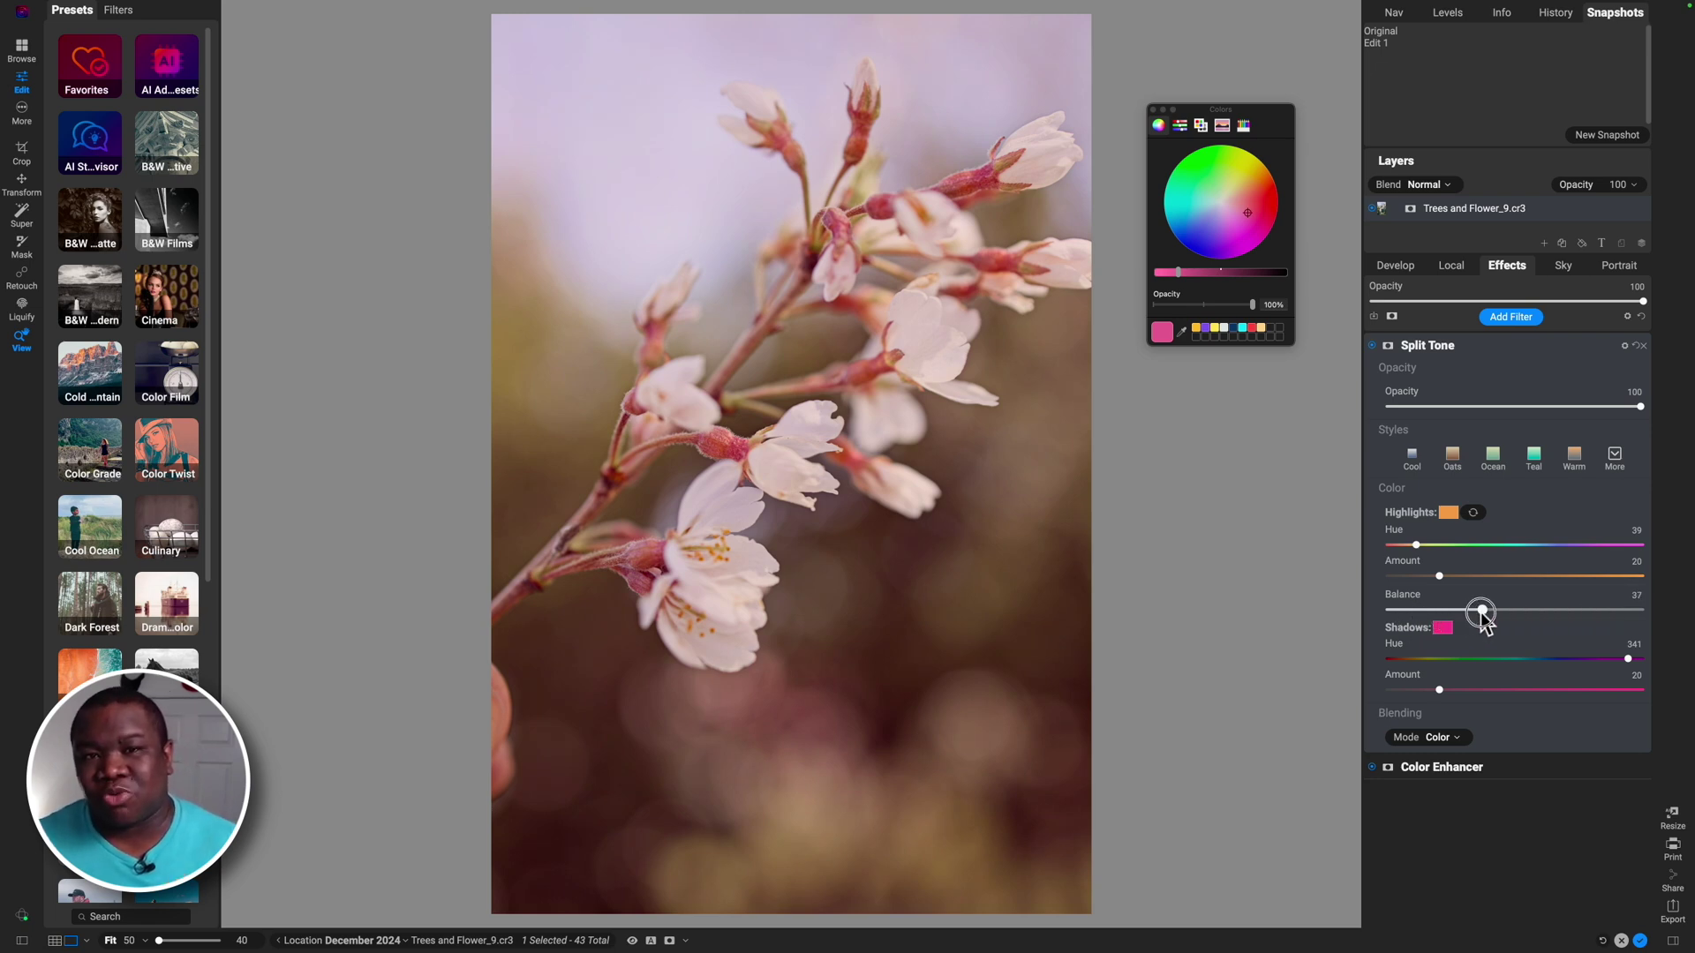
{"action": "left_click_drag", "start_coordinate": [1483, 616], "coordinate": [1588, 615]}
{"action": "left_click", "coordinate": [1440, 736]}
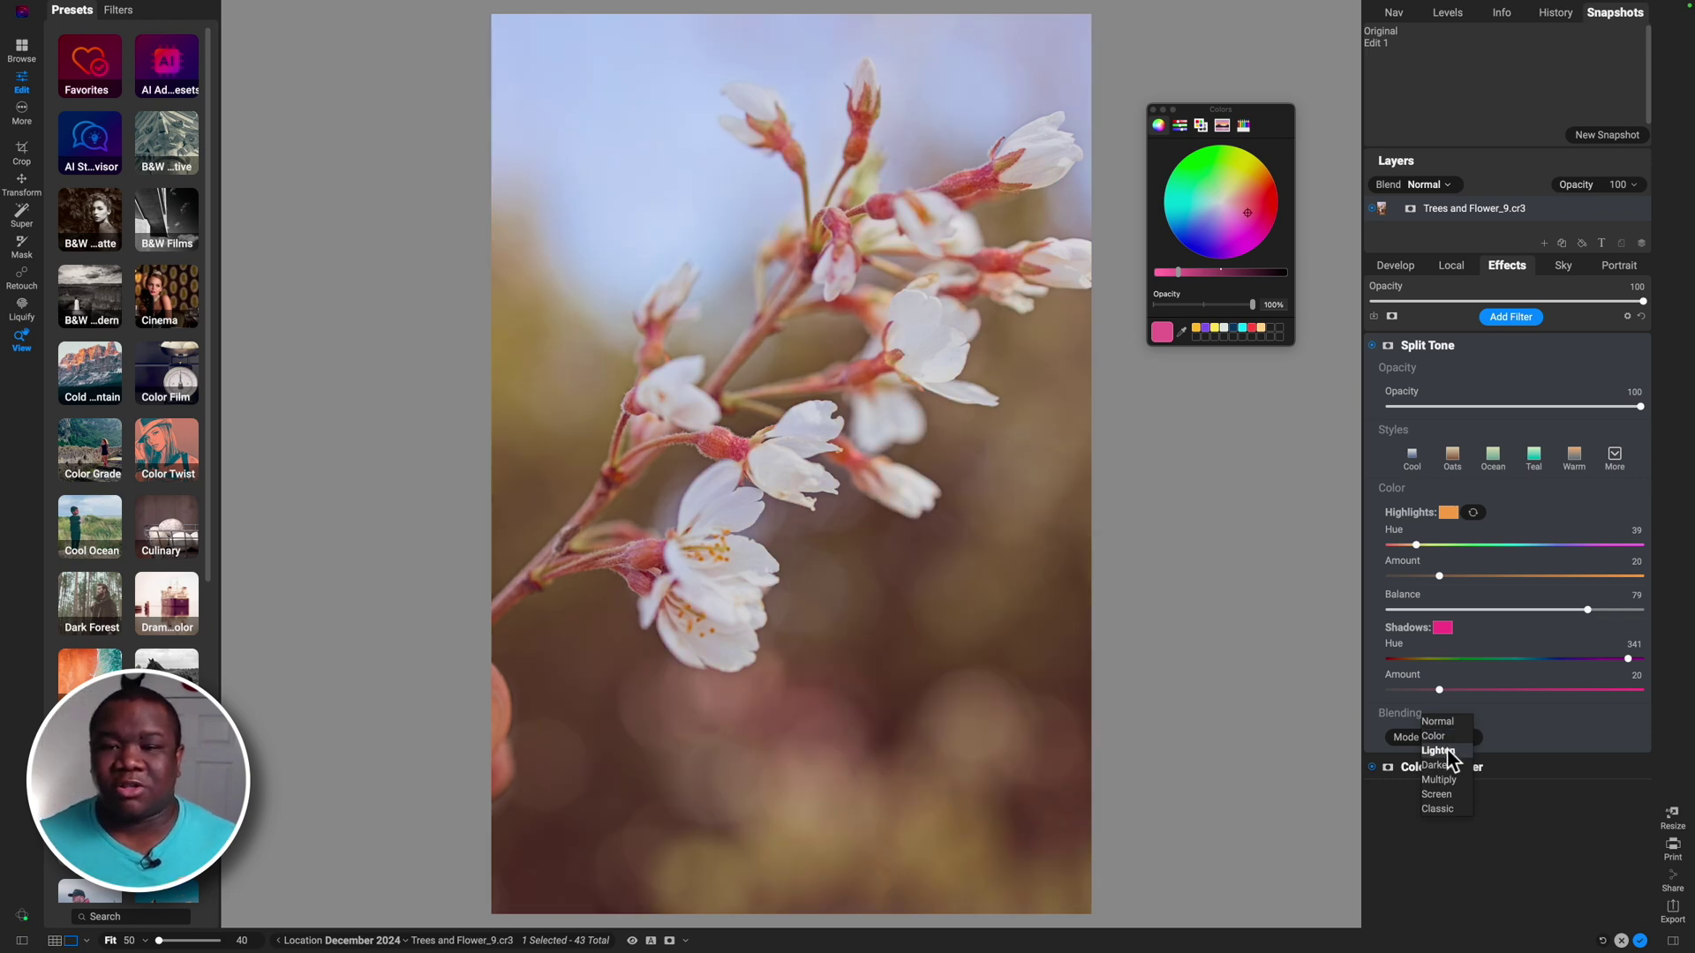
{"action": "left_click", "coordinate": [1439, 751]}
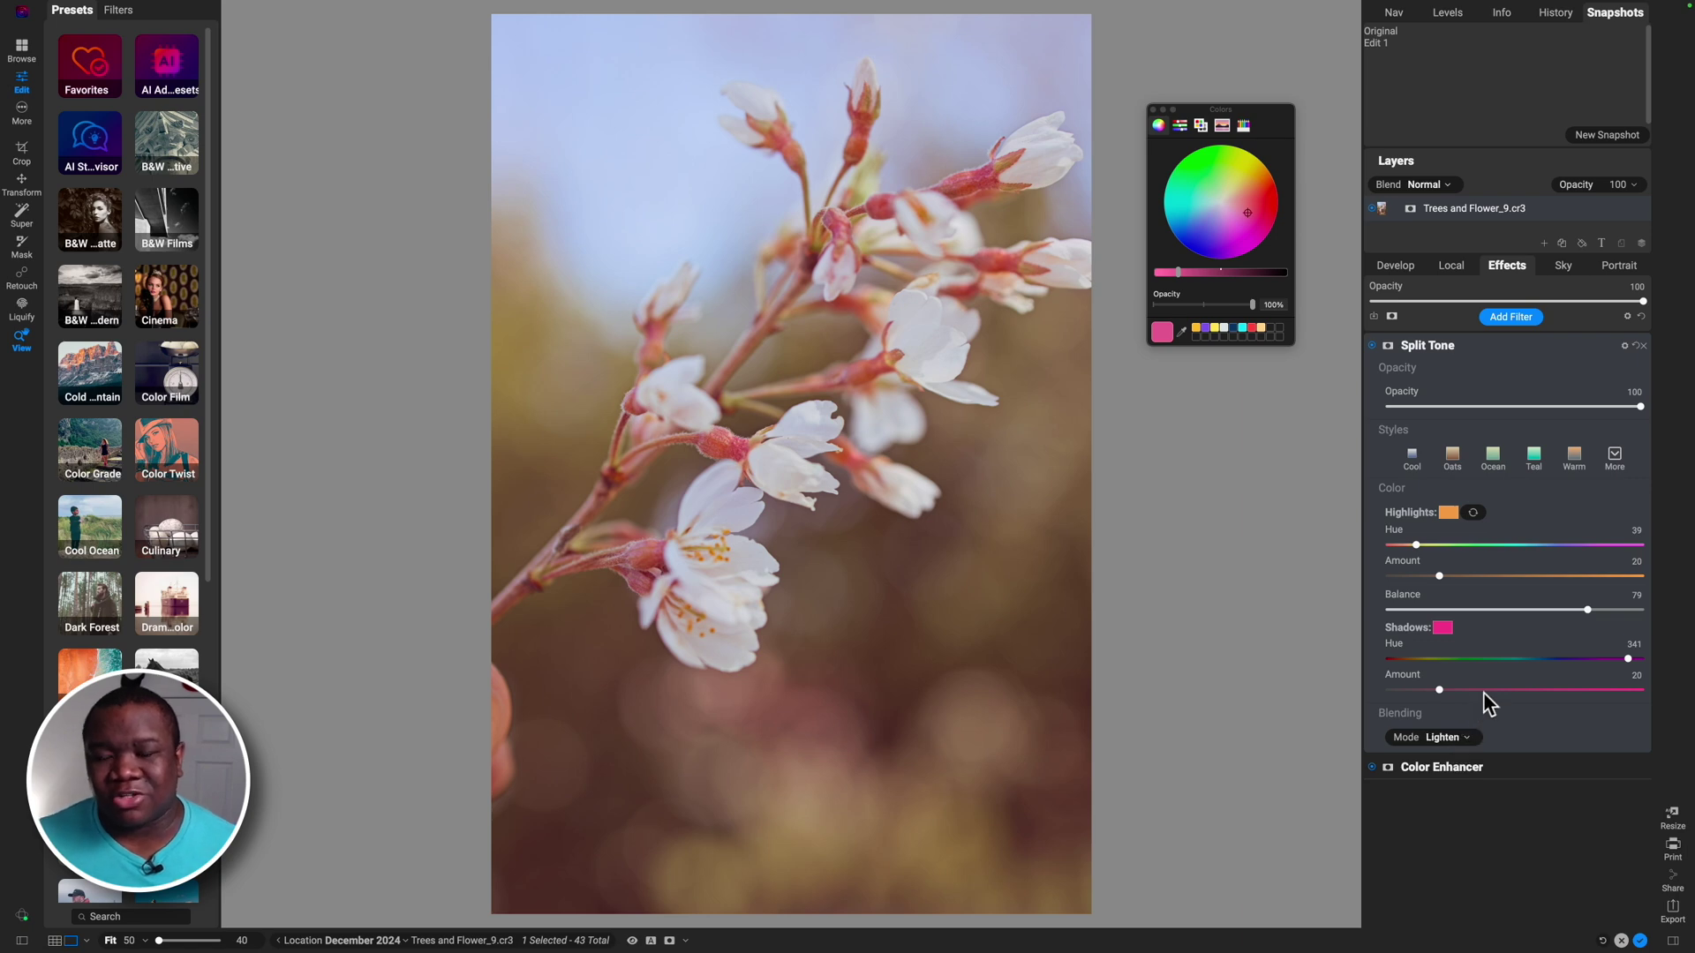
Step: Settle Split Tone Balance at 71 and Opacity at 74, toggling the filter to compare
{"action": "mouse_move", "coordinate": [1586, 609]}
{"action": "left_mouse_down"}
{"action": "mouse_move", "coordinate": [1415, 631]}
{"action": "mouse_move", "coordinate": [1566, 629]}
{"action": "left_mouse_up"}
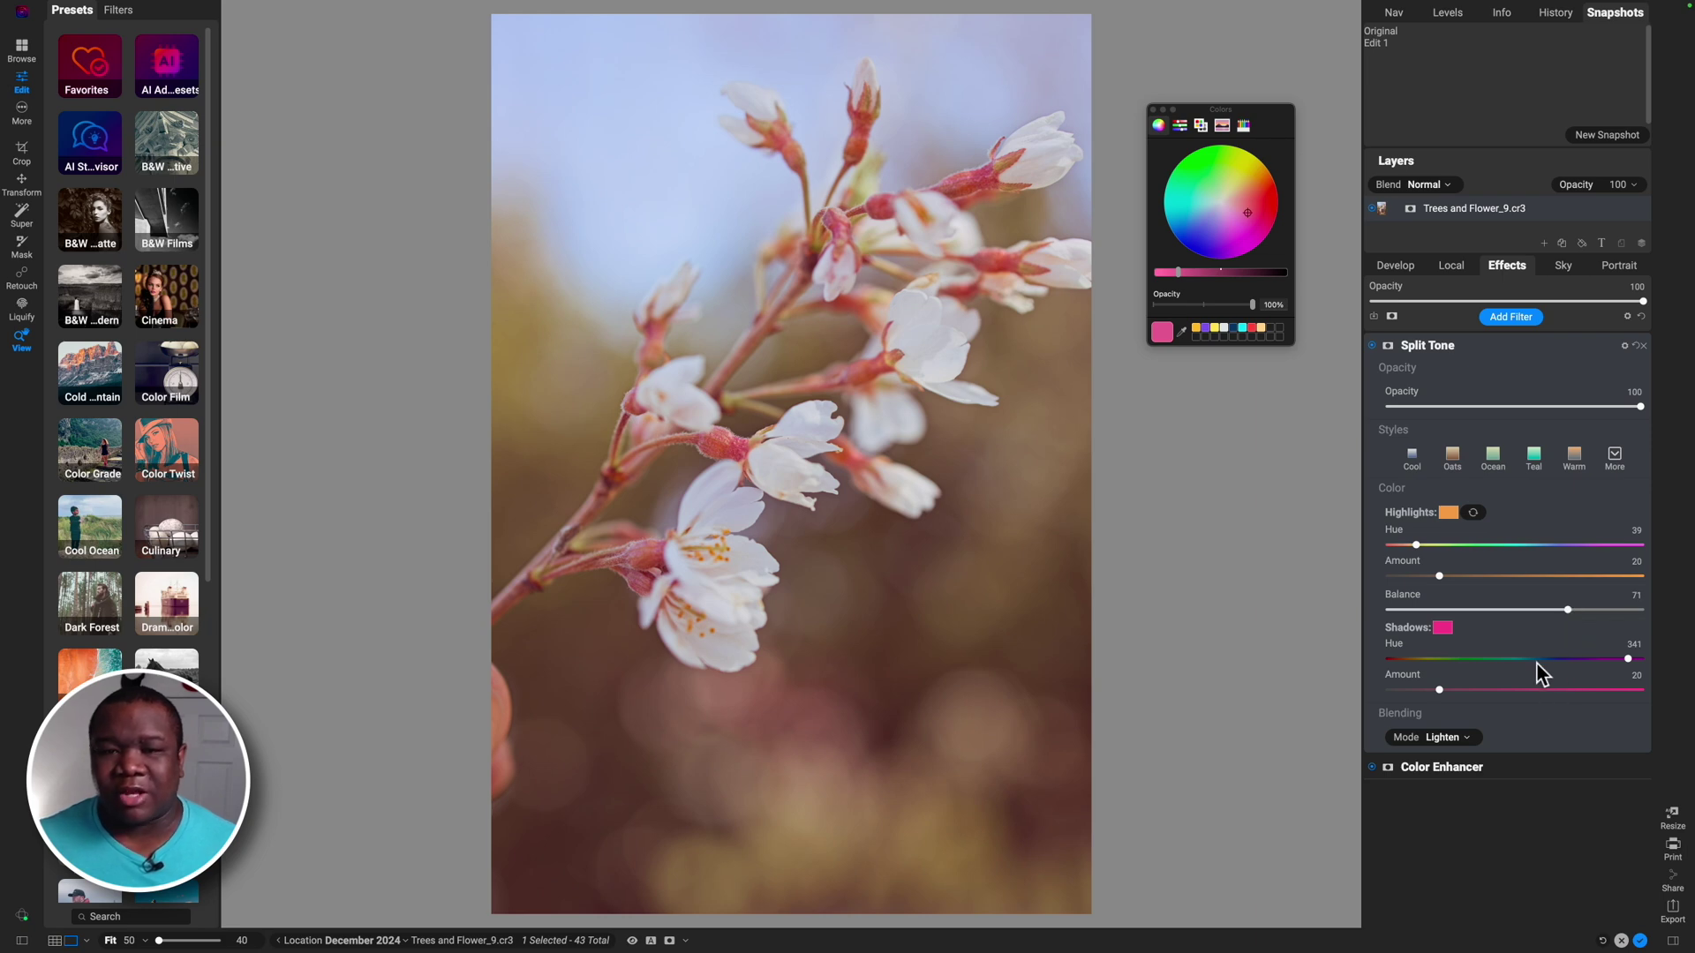
{"action": "left_click_drag", "start_coordinate": [1639, 407], "coordinate": [1575, 408]}
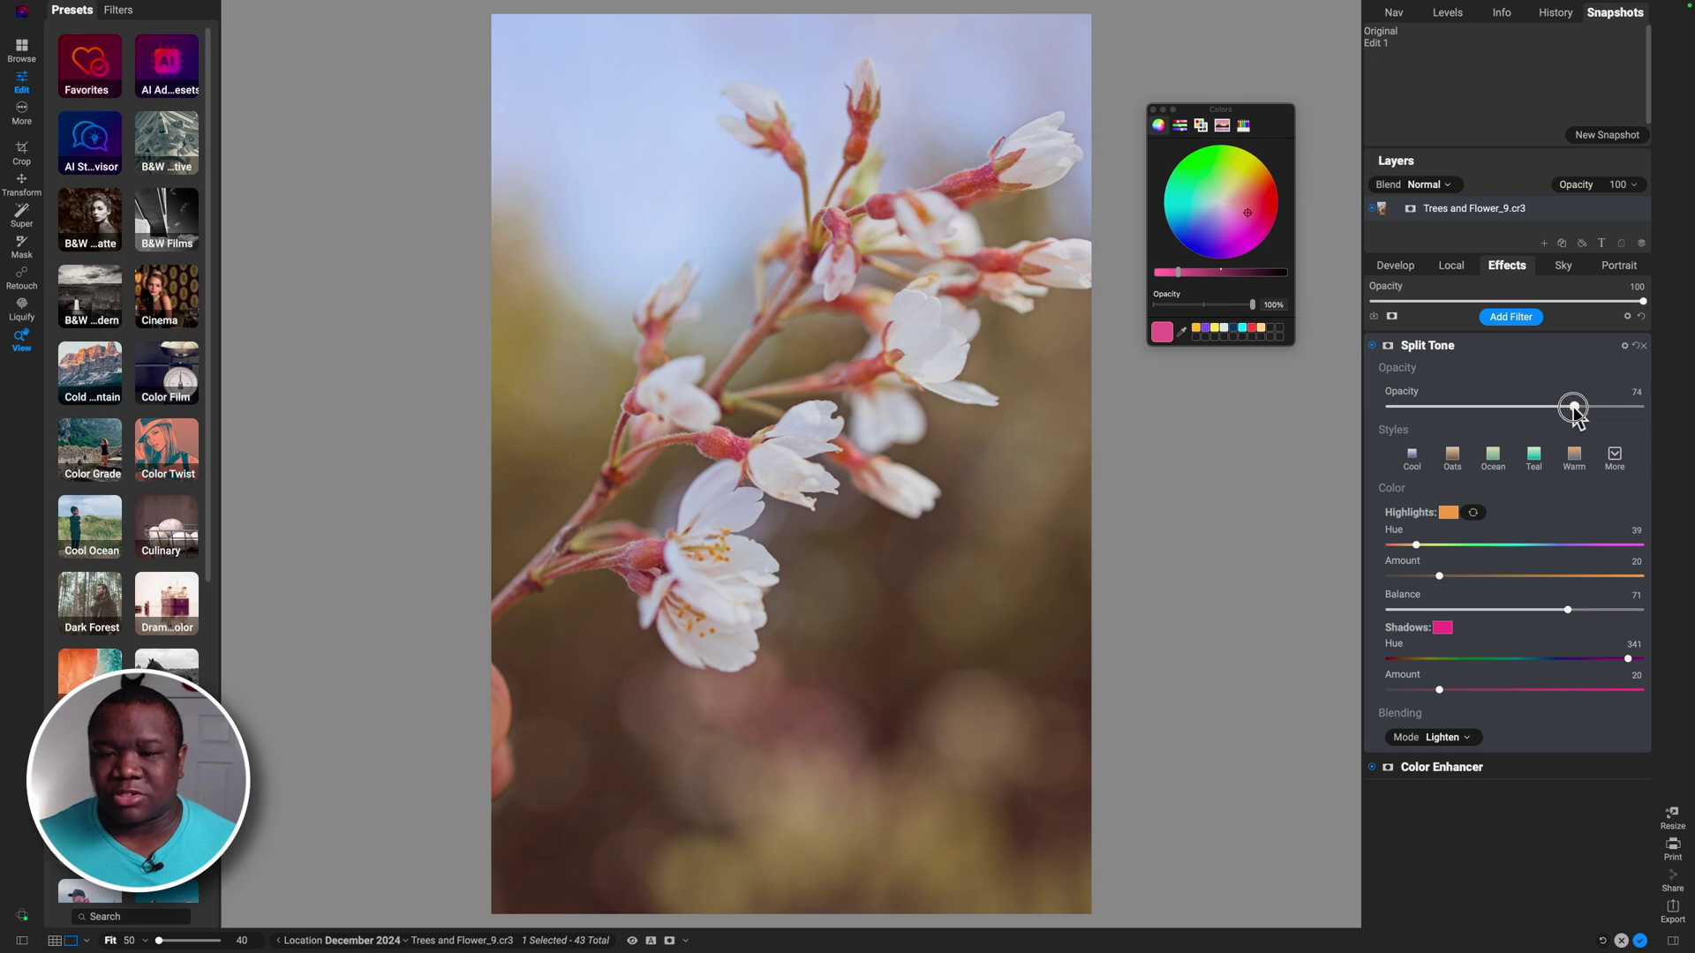
{"action": "left_click", "coordinate": [1371, 346]}
{"action": "left_click", "coordinate": [1371, 346]}
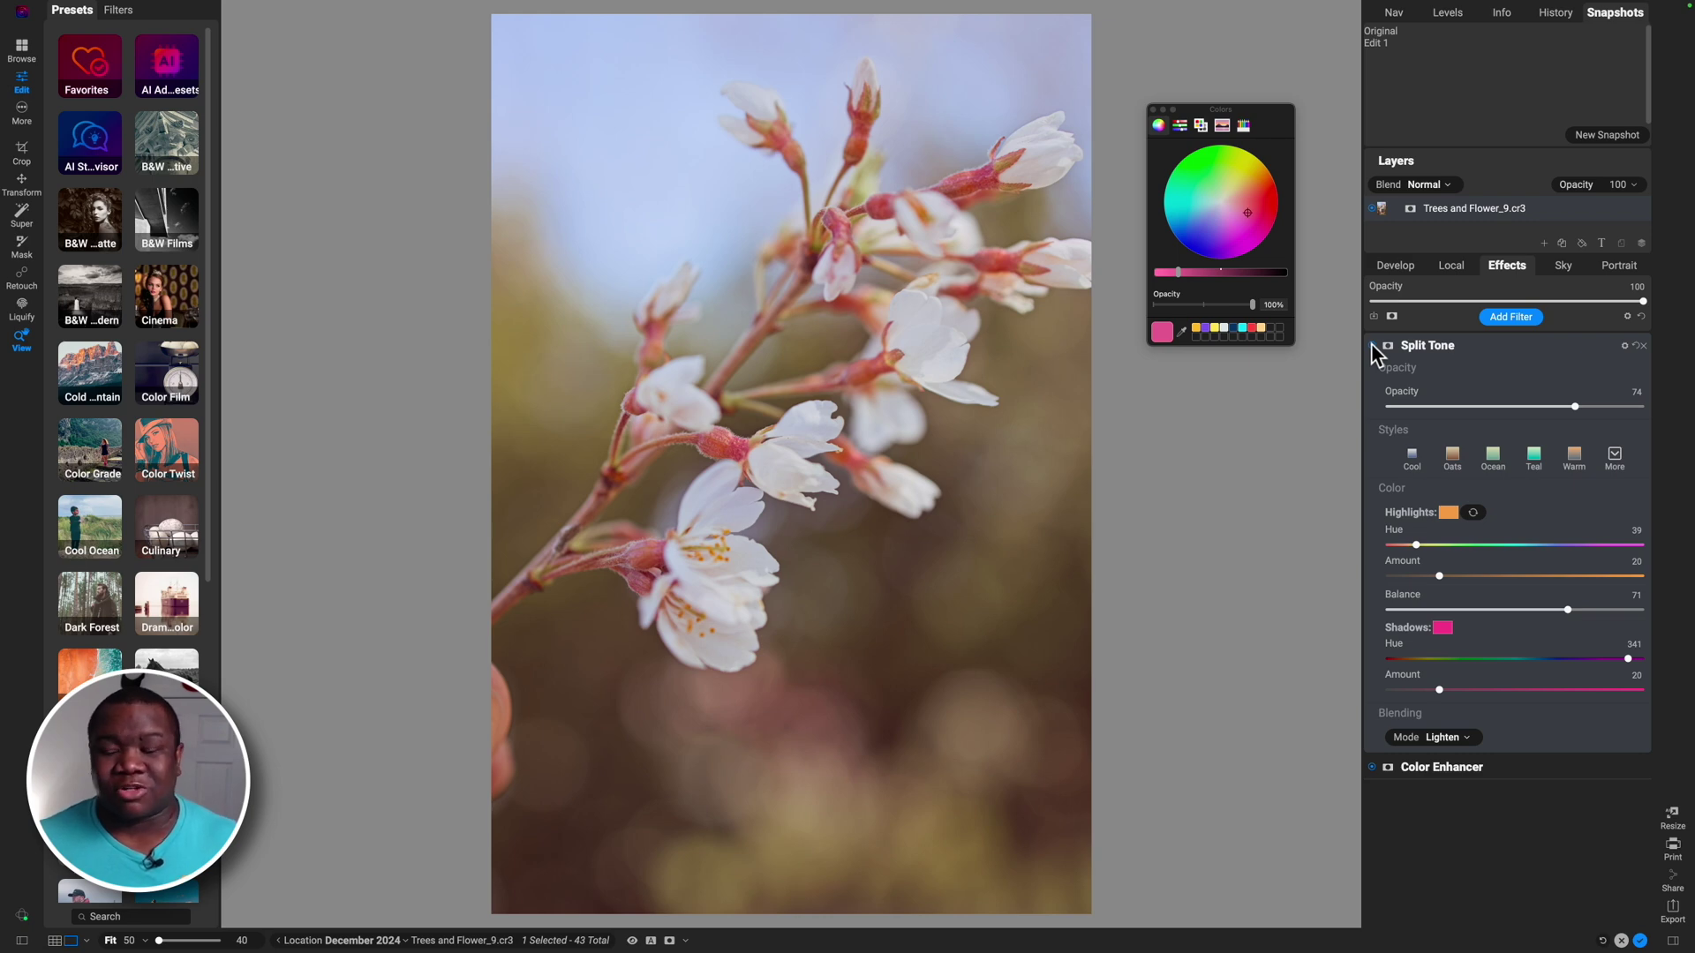
{"action": "left_click", "coordinate": [1443, 350]}
Step: Add a Glow filter and set its Amount to 21
{"action": "left_click", "coordinate": [1511, 327]}
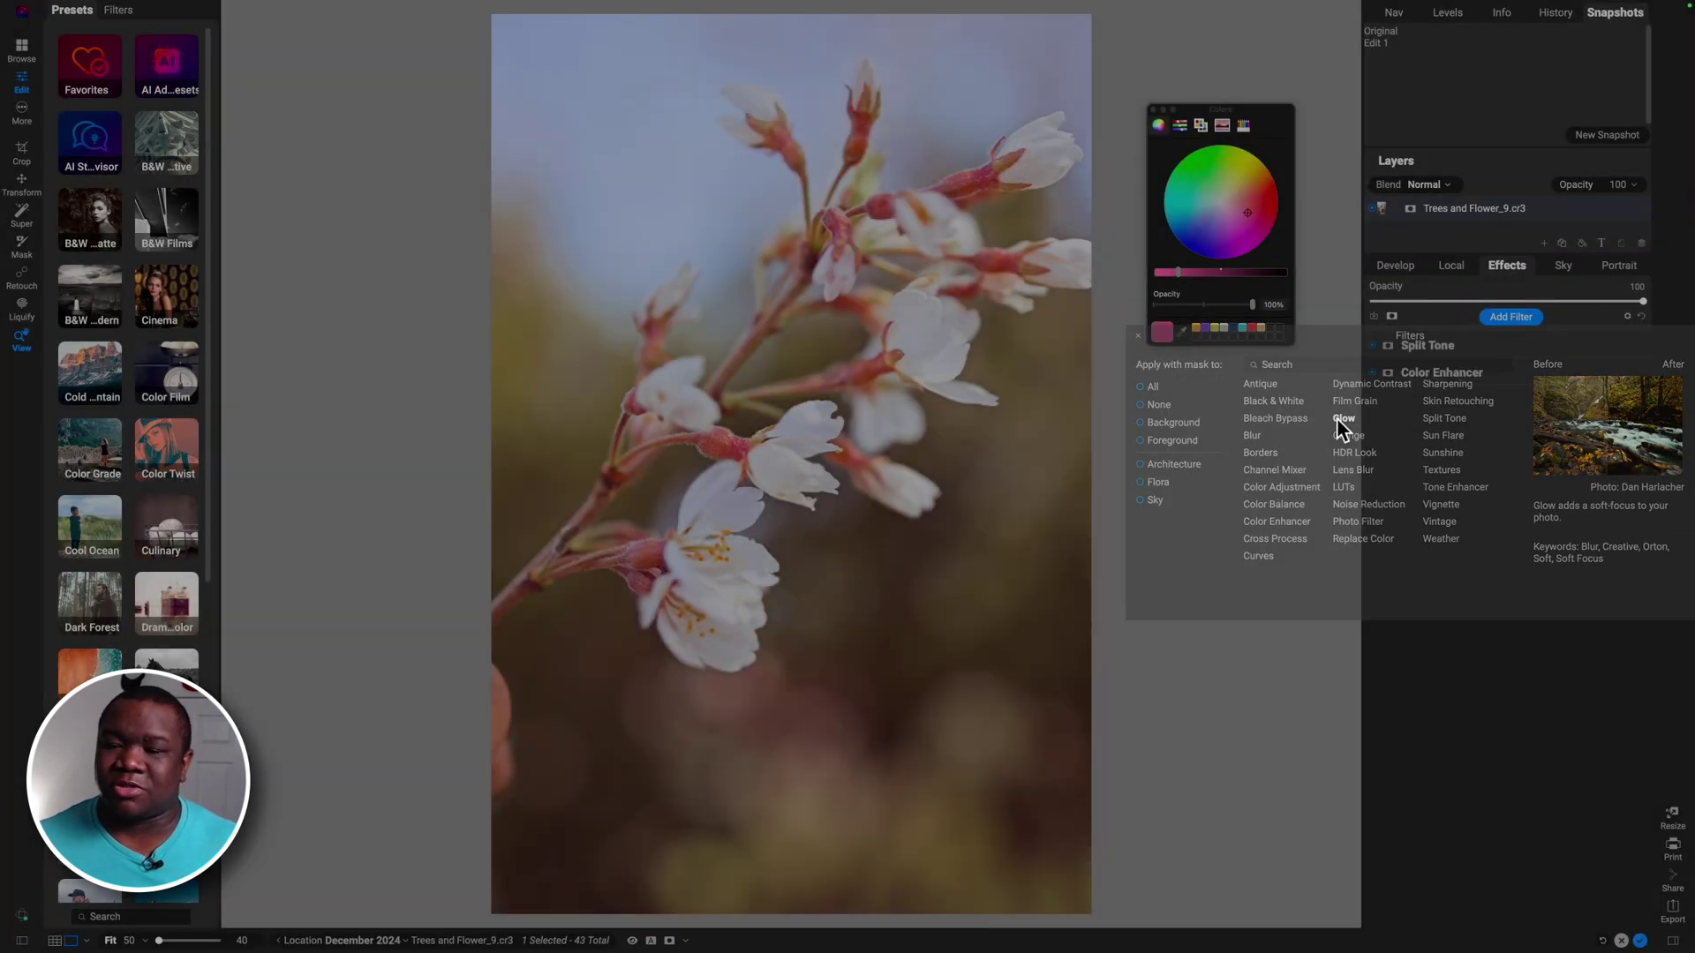
{"action": "left_click", "coordinate": [1338, 419]}
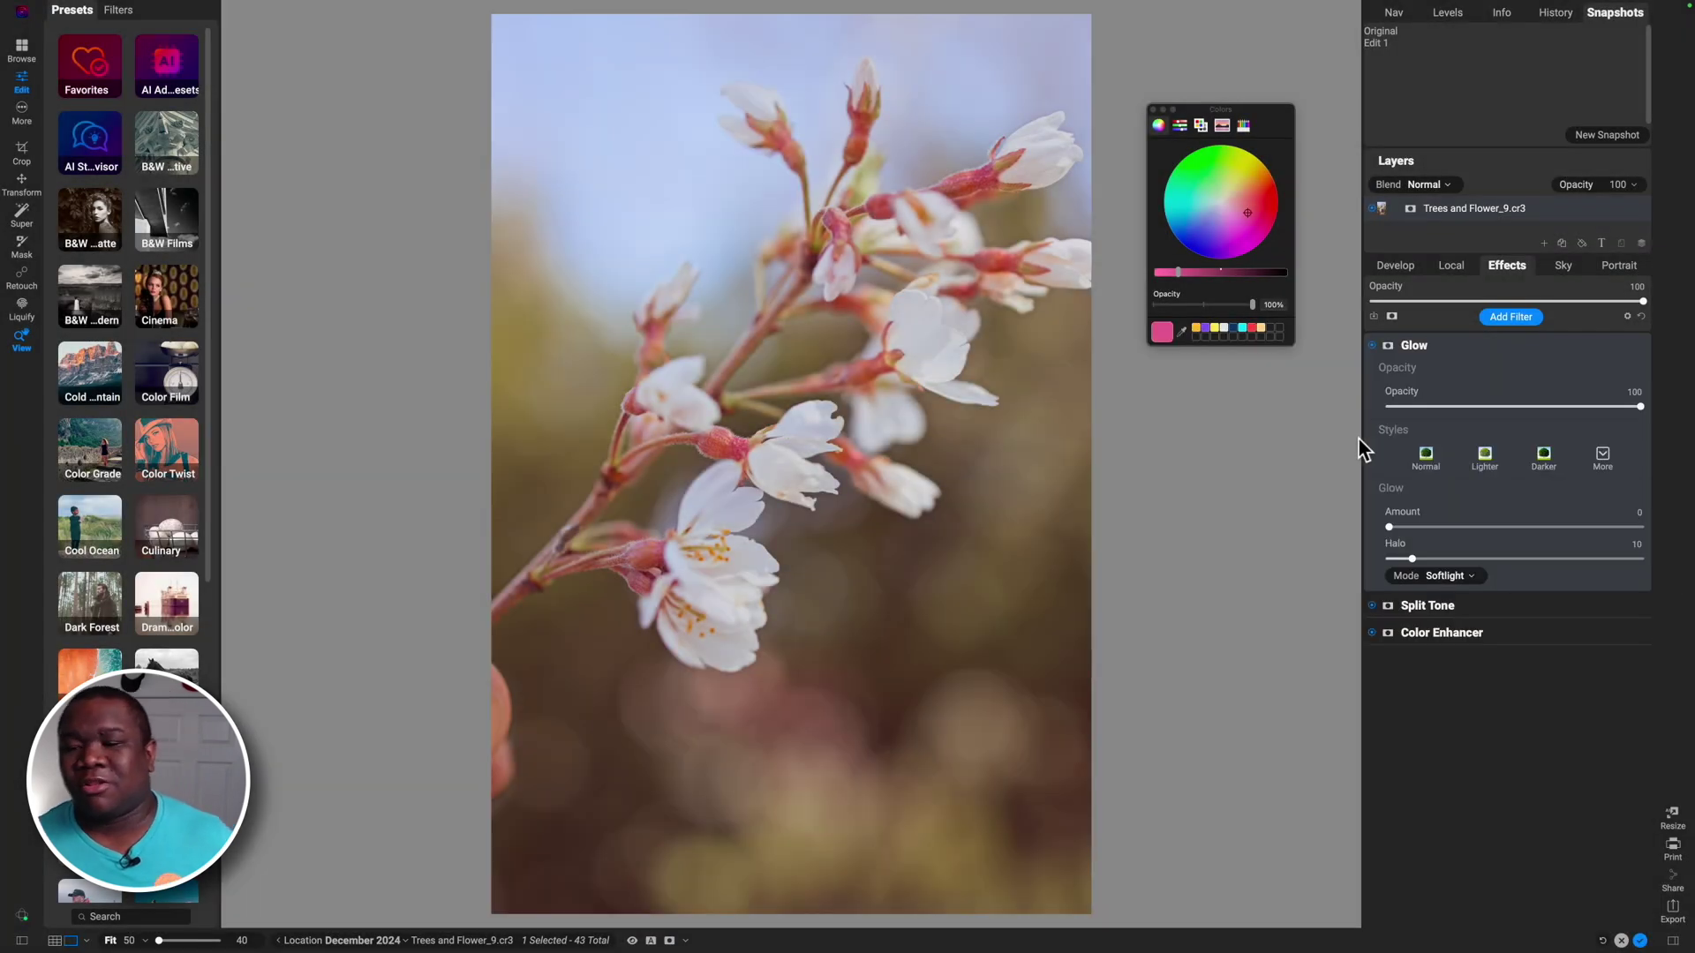
{"action": "left_click_drag", "start_coordinate": [1391, 528], "coordinate": [1479, 527]}
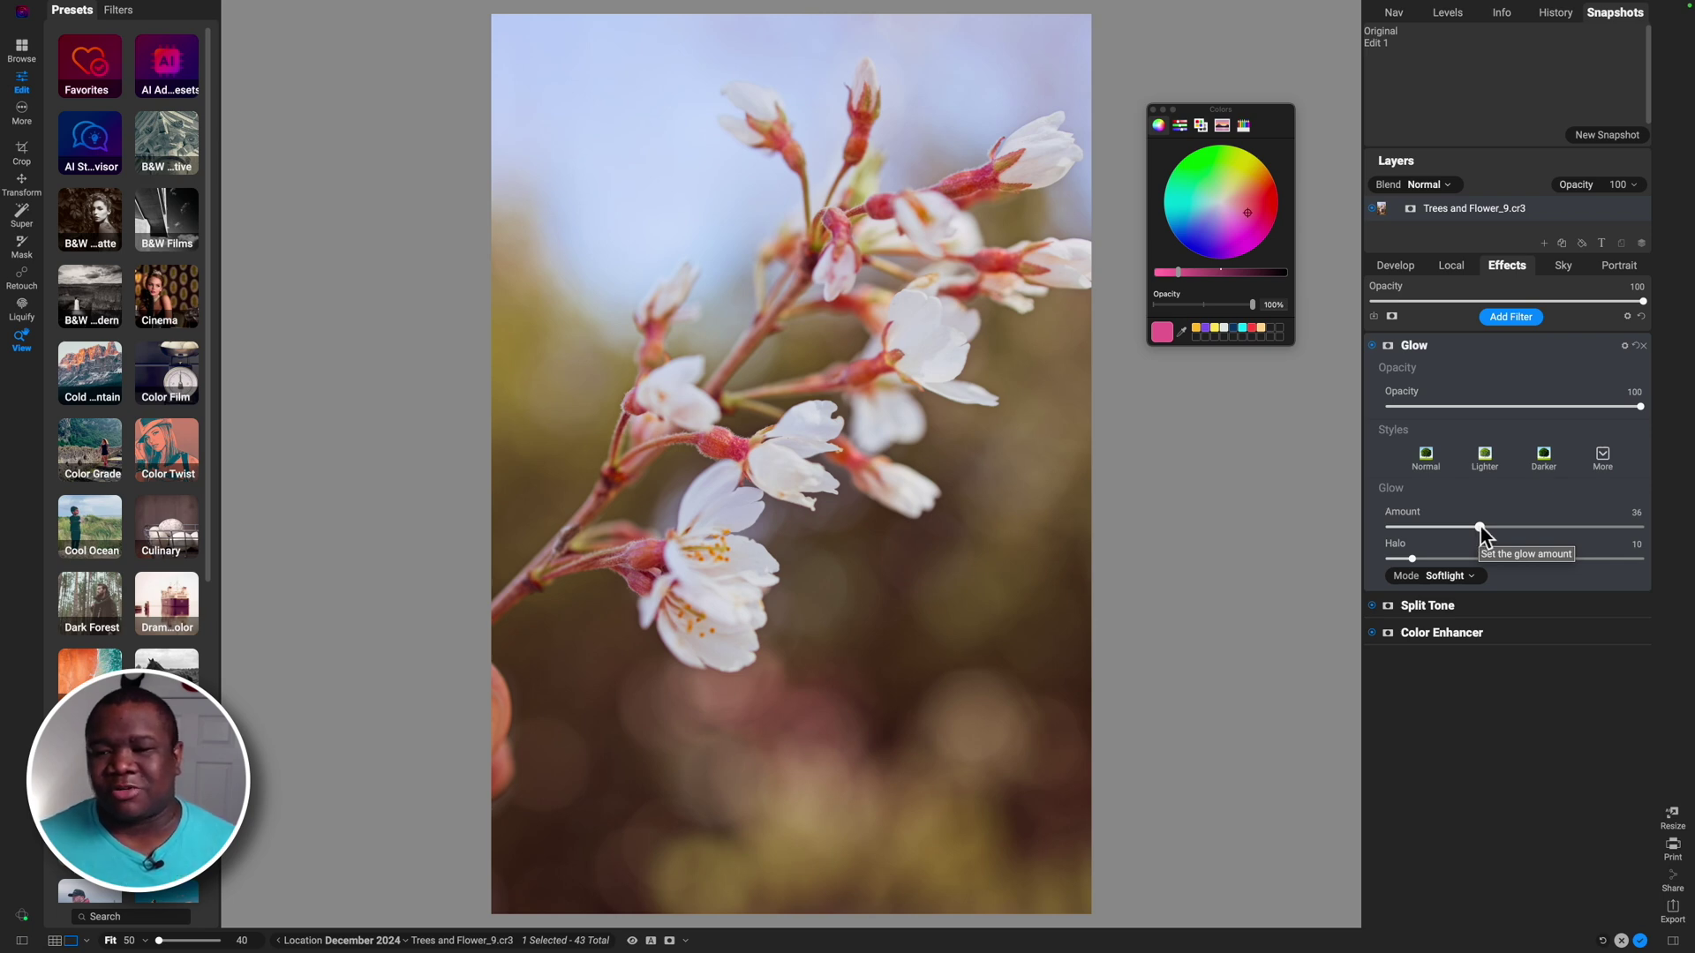
{"action": "left_click_drag", "start_coordinate": [1480, 530], "coordinate": [1442, 529]}
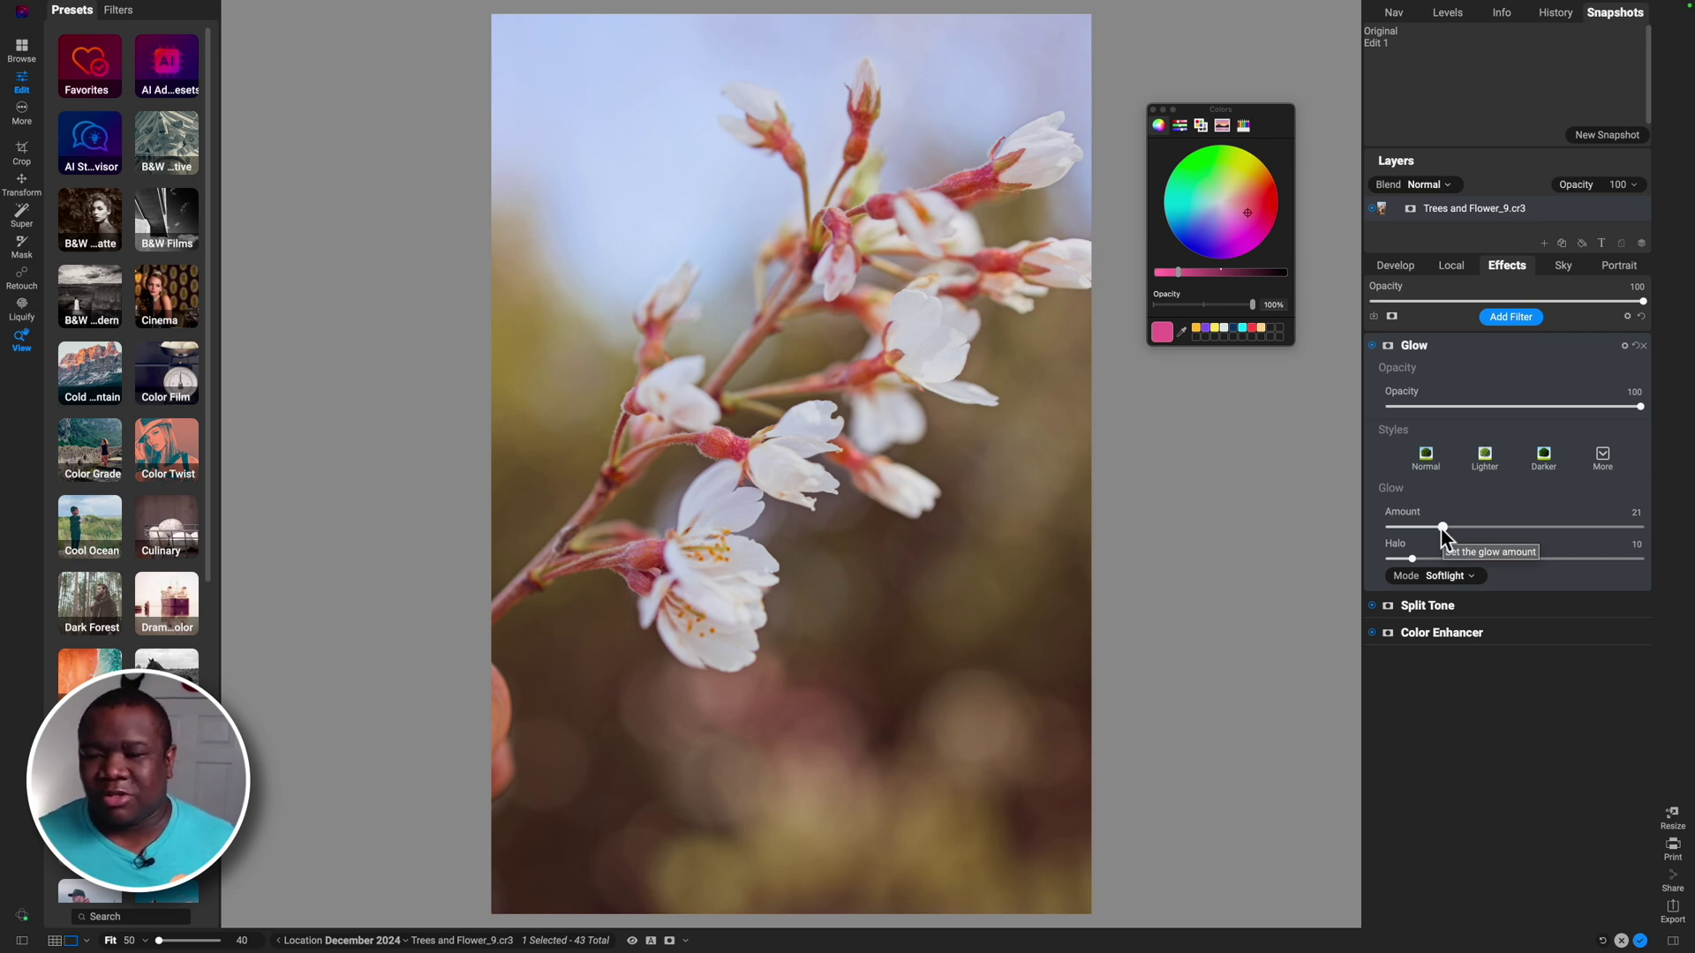
Step: Toggle the Glow filter off and on to compare, leaving it enabled
{"action": "left_click", "coordinate": [1372, 346]}
{"action": "left_click", "coordinate": [1372, 346]}
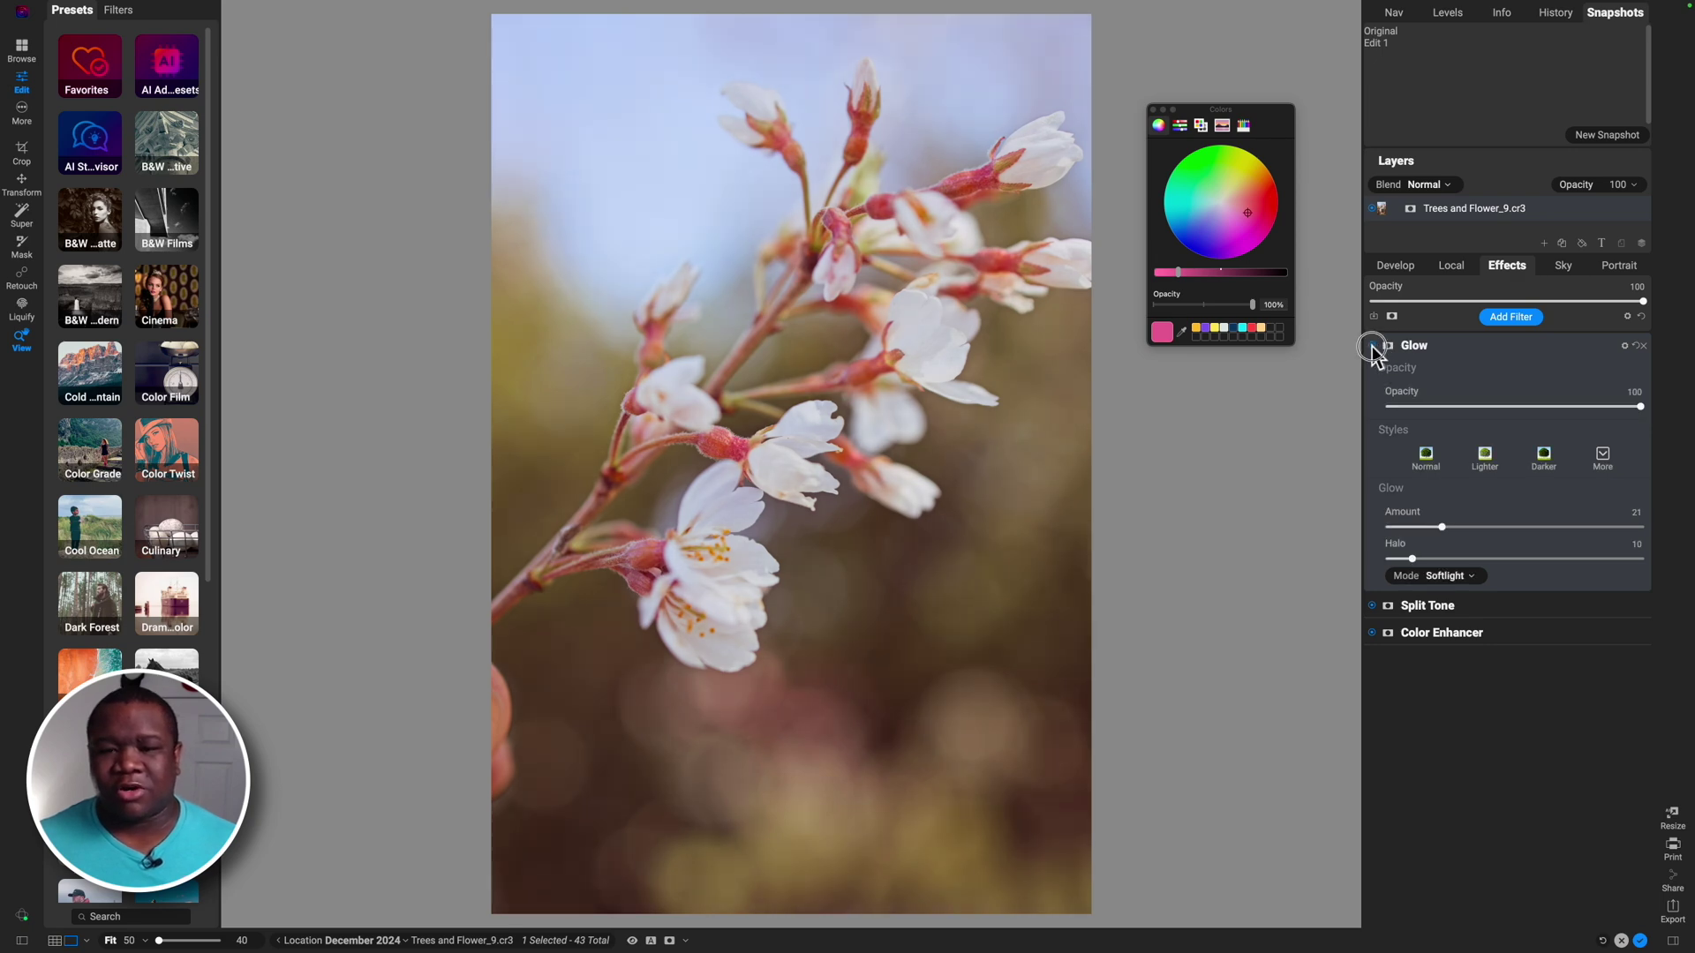
{"action": "left_click", "coordinate": [1372, 346]}
{"action": "left_click", "coordinate": [1371, 345]}
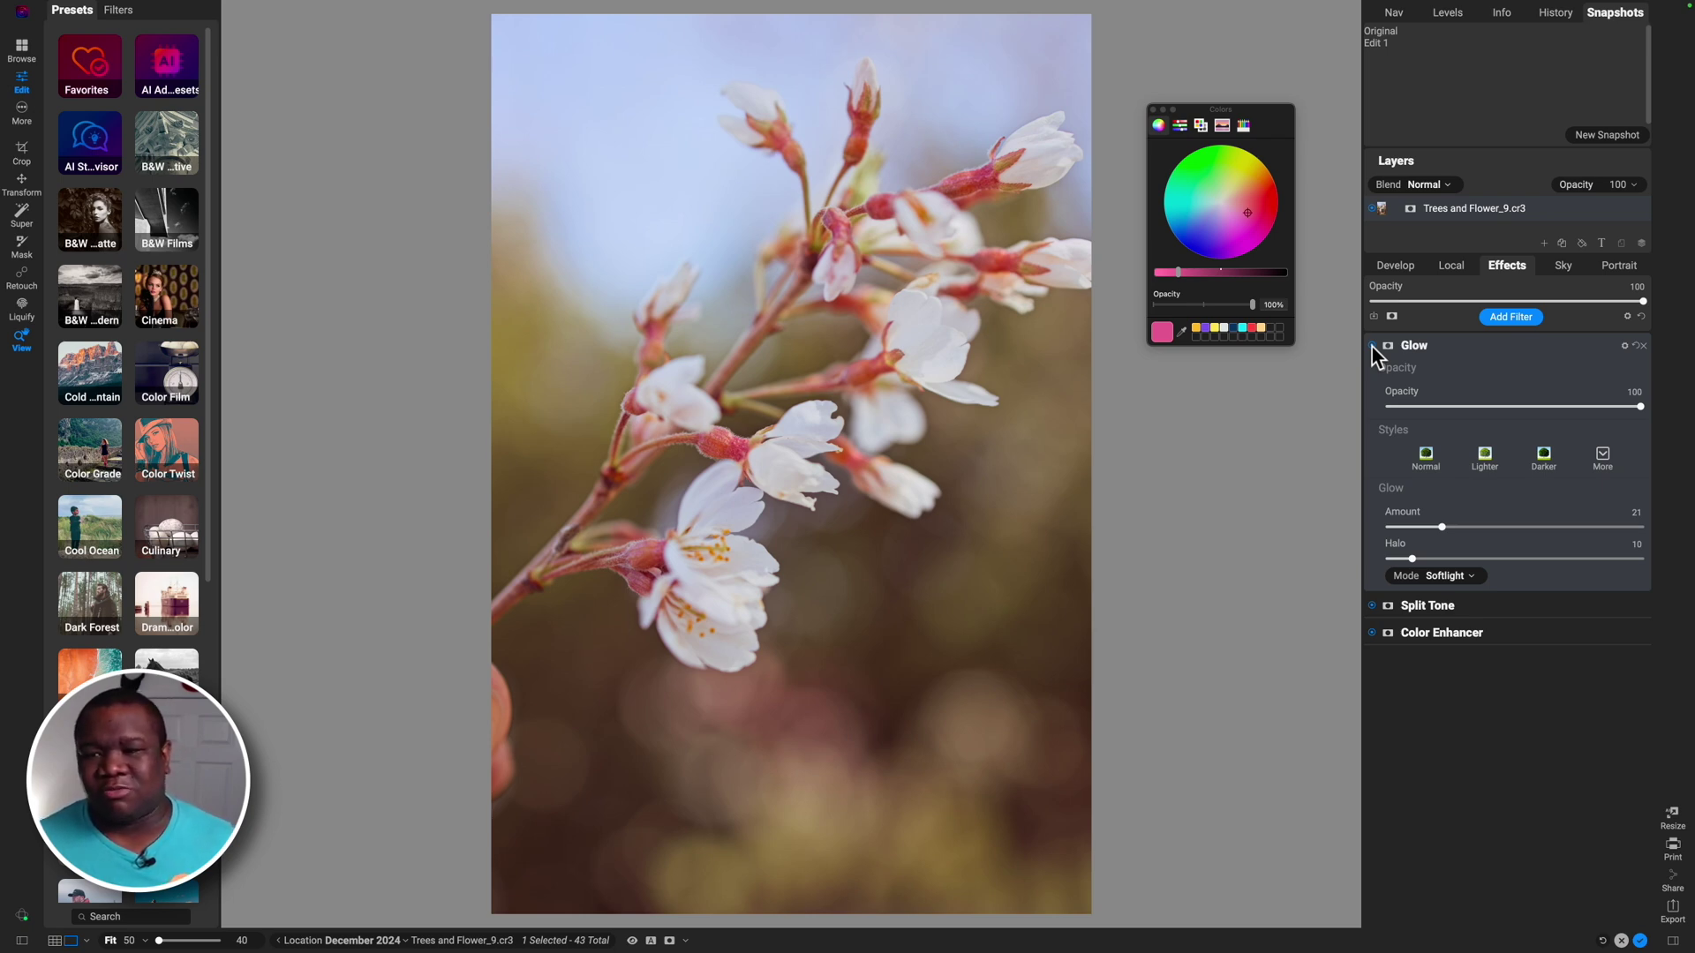
{"action": "left_click", "coordinate": [1372, 346]}
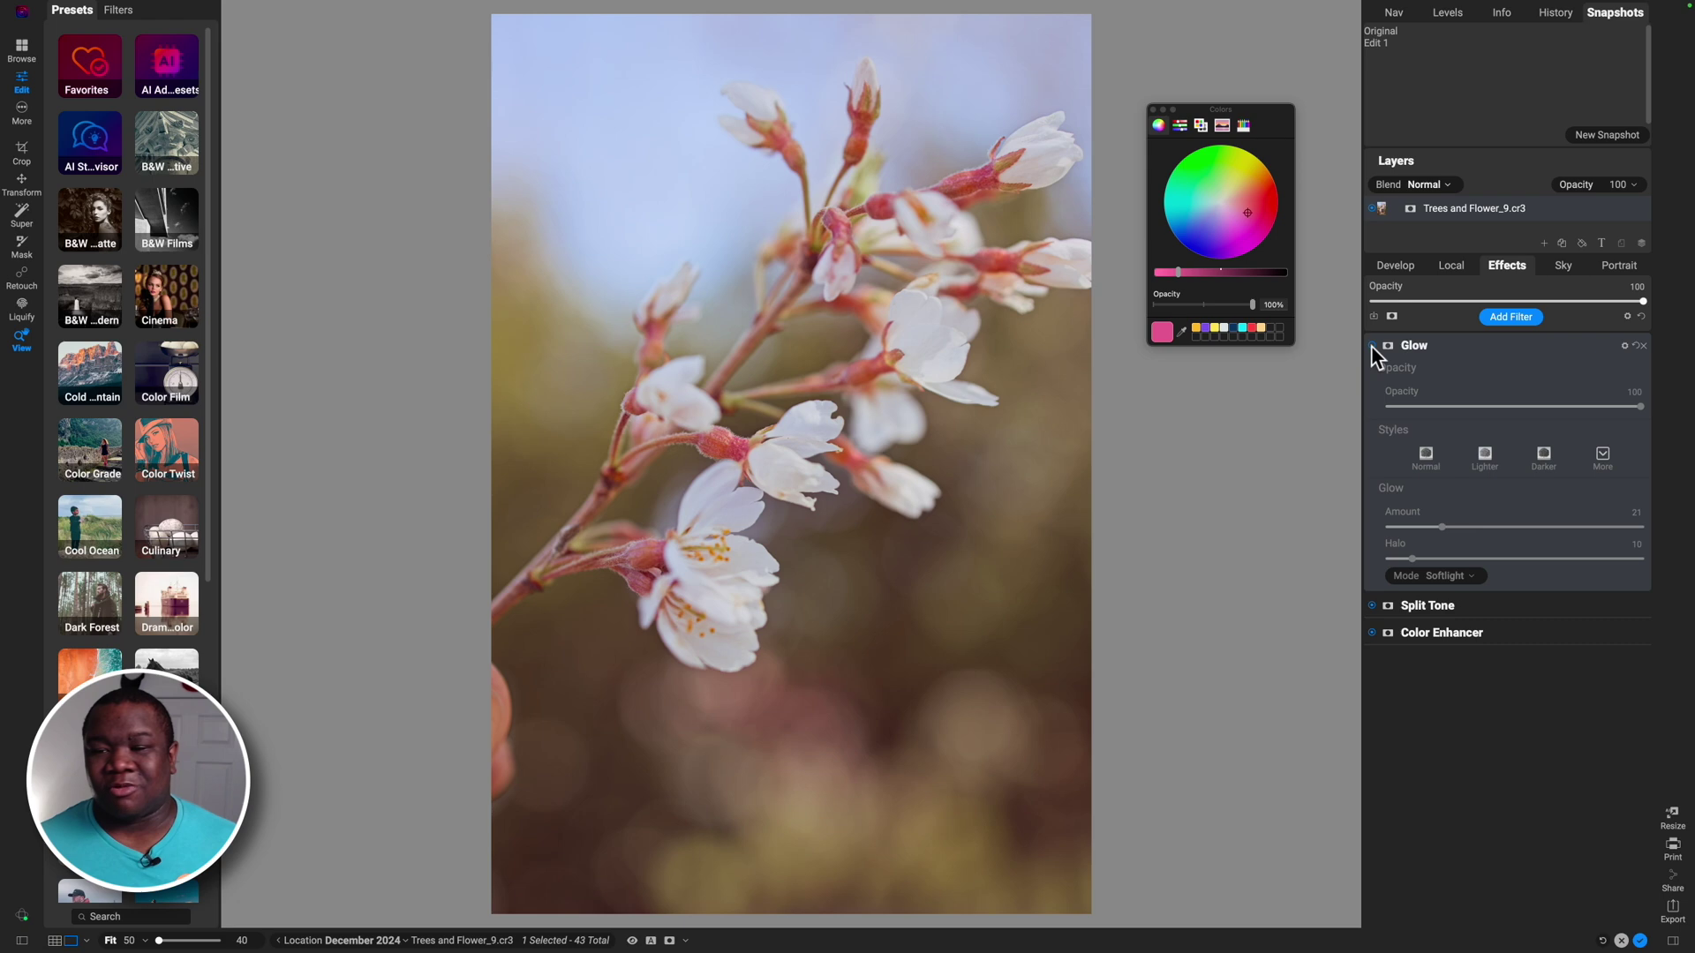
{"action": "left_click", "coordinate": [1372, 346]}
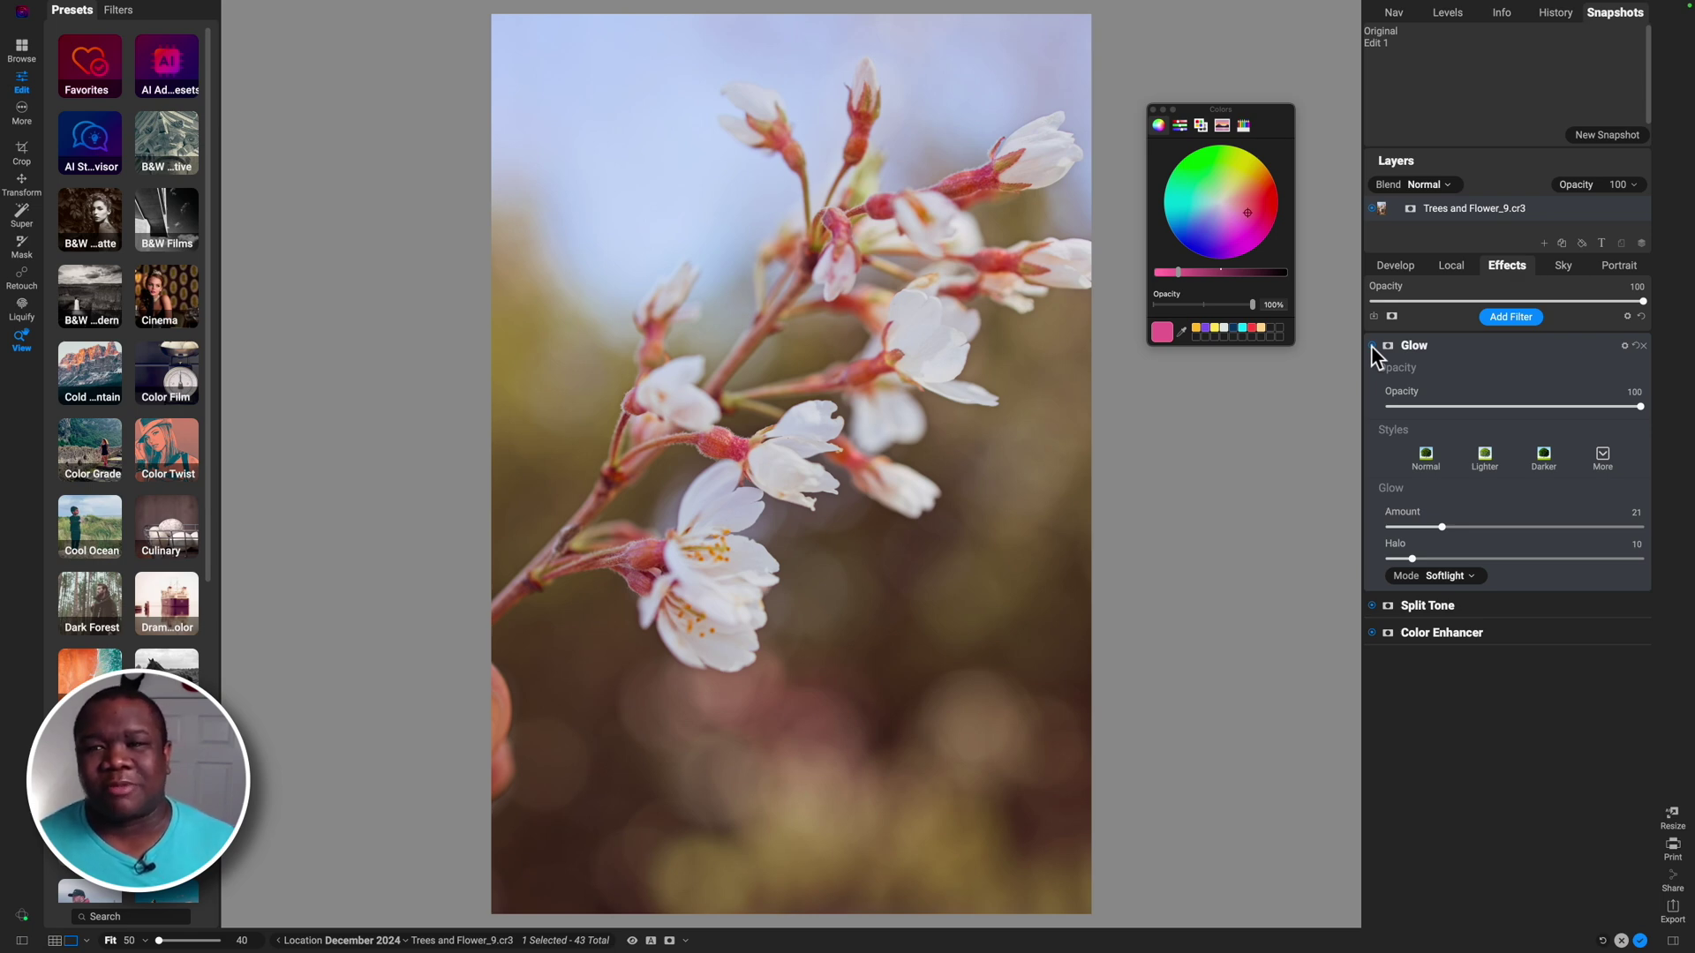
Step: Save the current look as a new snapshot named 'Edit 2'
{"action": "left_click", "coordinate": [1604, 135]}
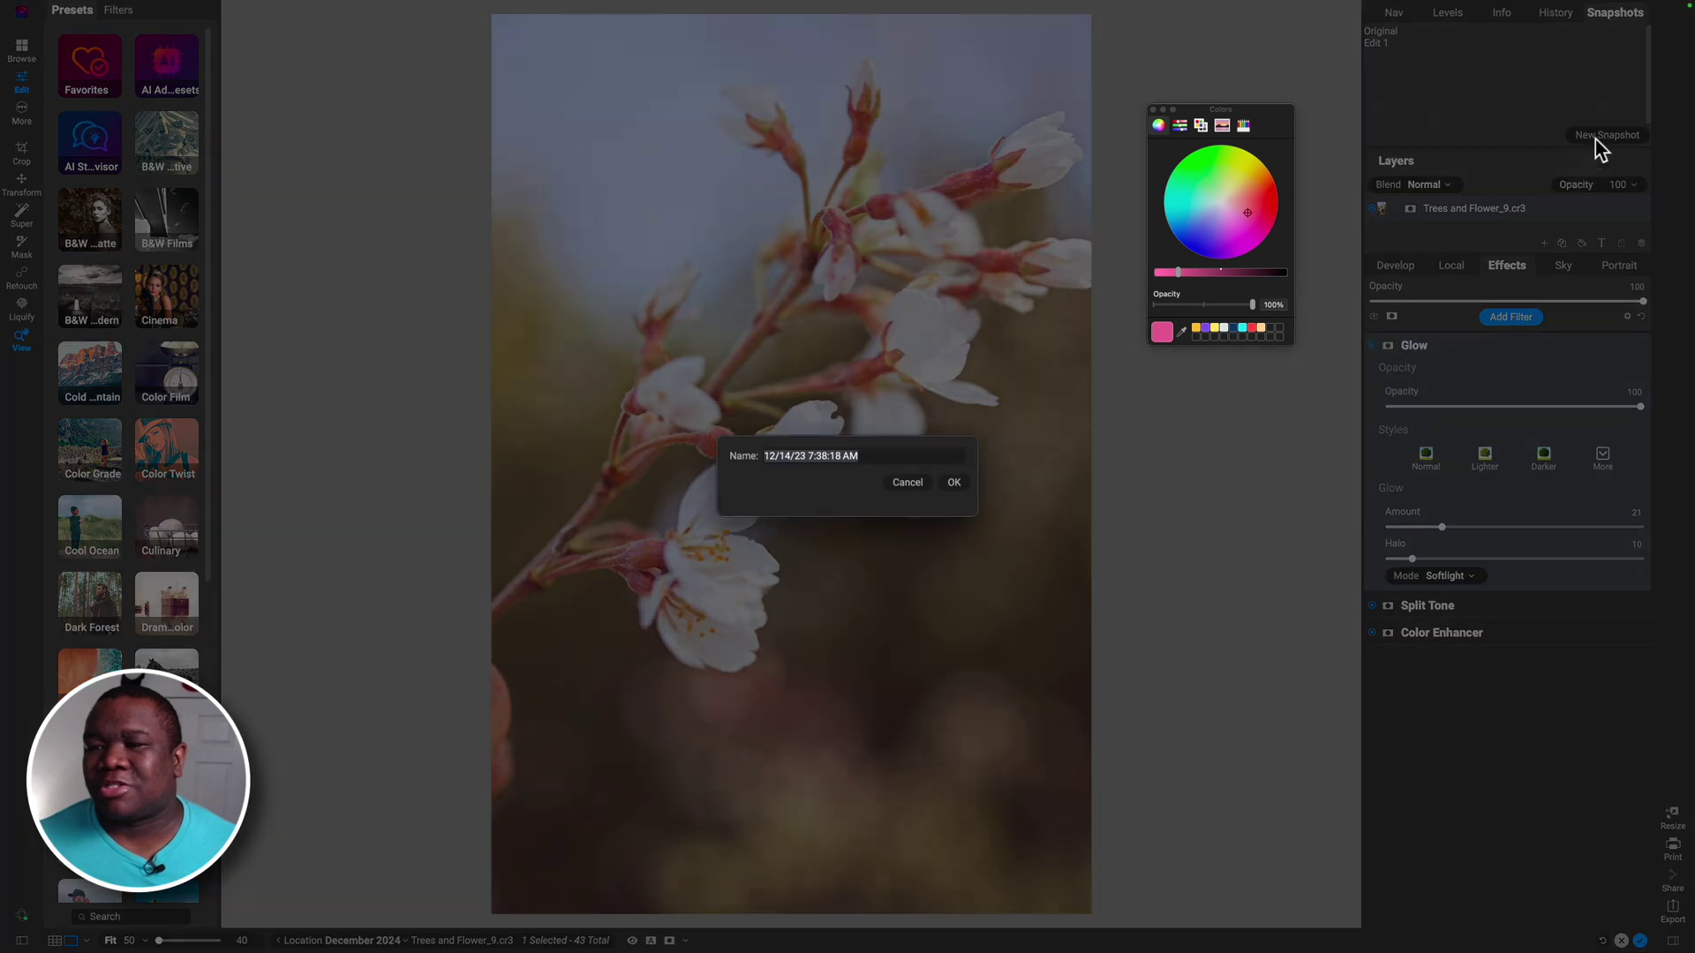
{"action": "type", "text": "Ed"}
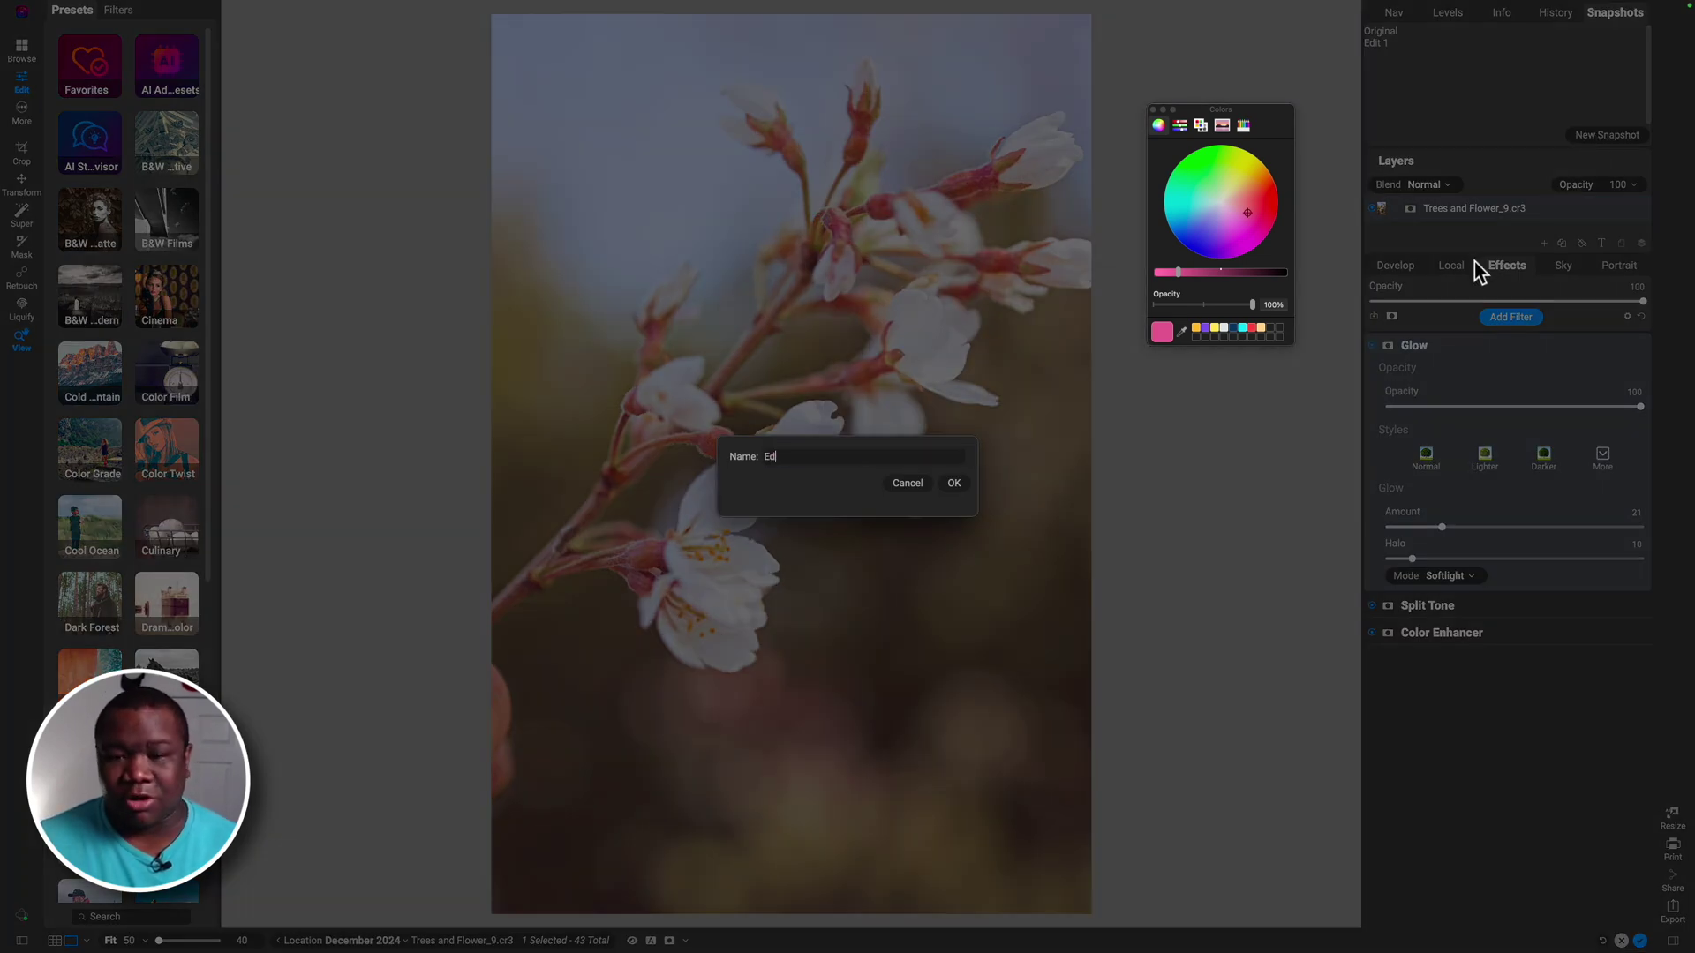
{"action": "type", "text": "it 2"}
{"action": "key", "text": "Return"}
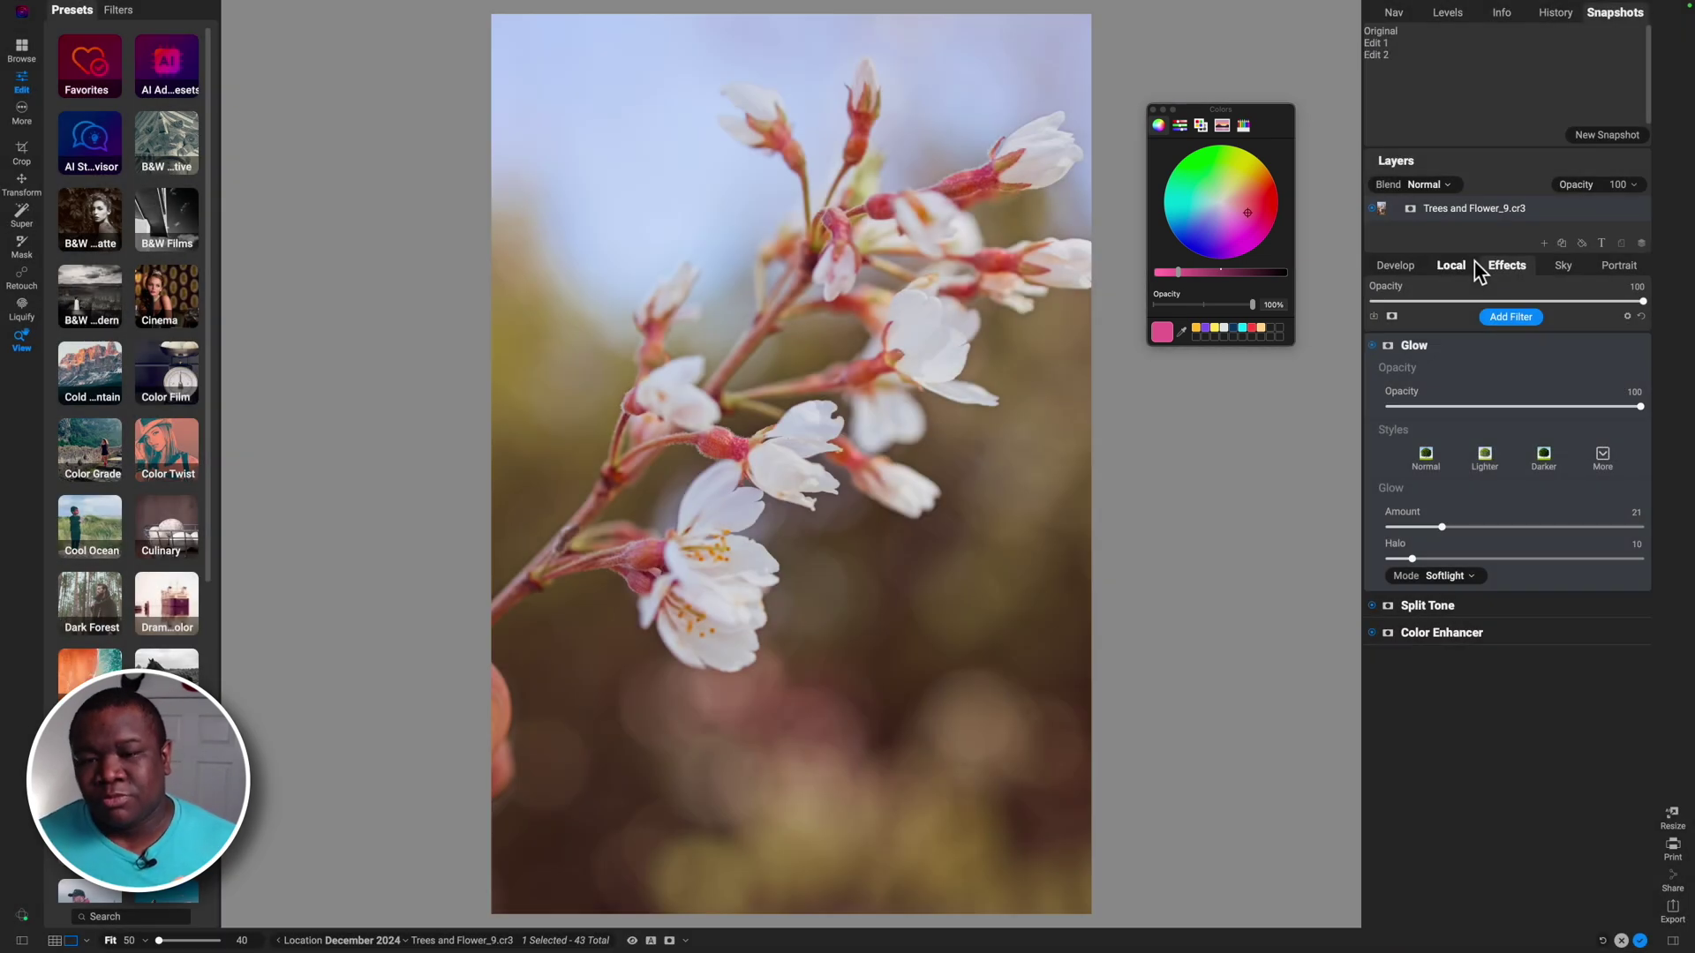
Step: Compare the Edit 1 and Edit 2 snapshots, returning to Edit 2 and the Color Enhancer settings
{"action": "left_click", "coordinate": [1379, 44]}
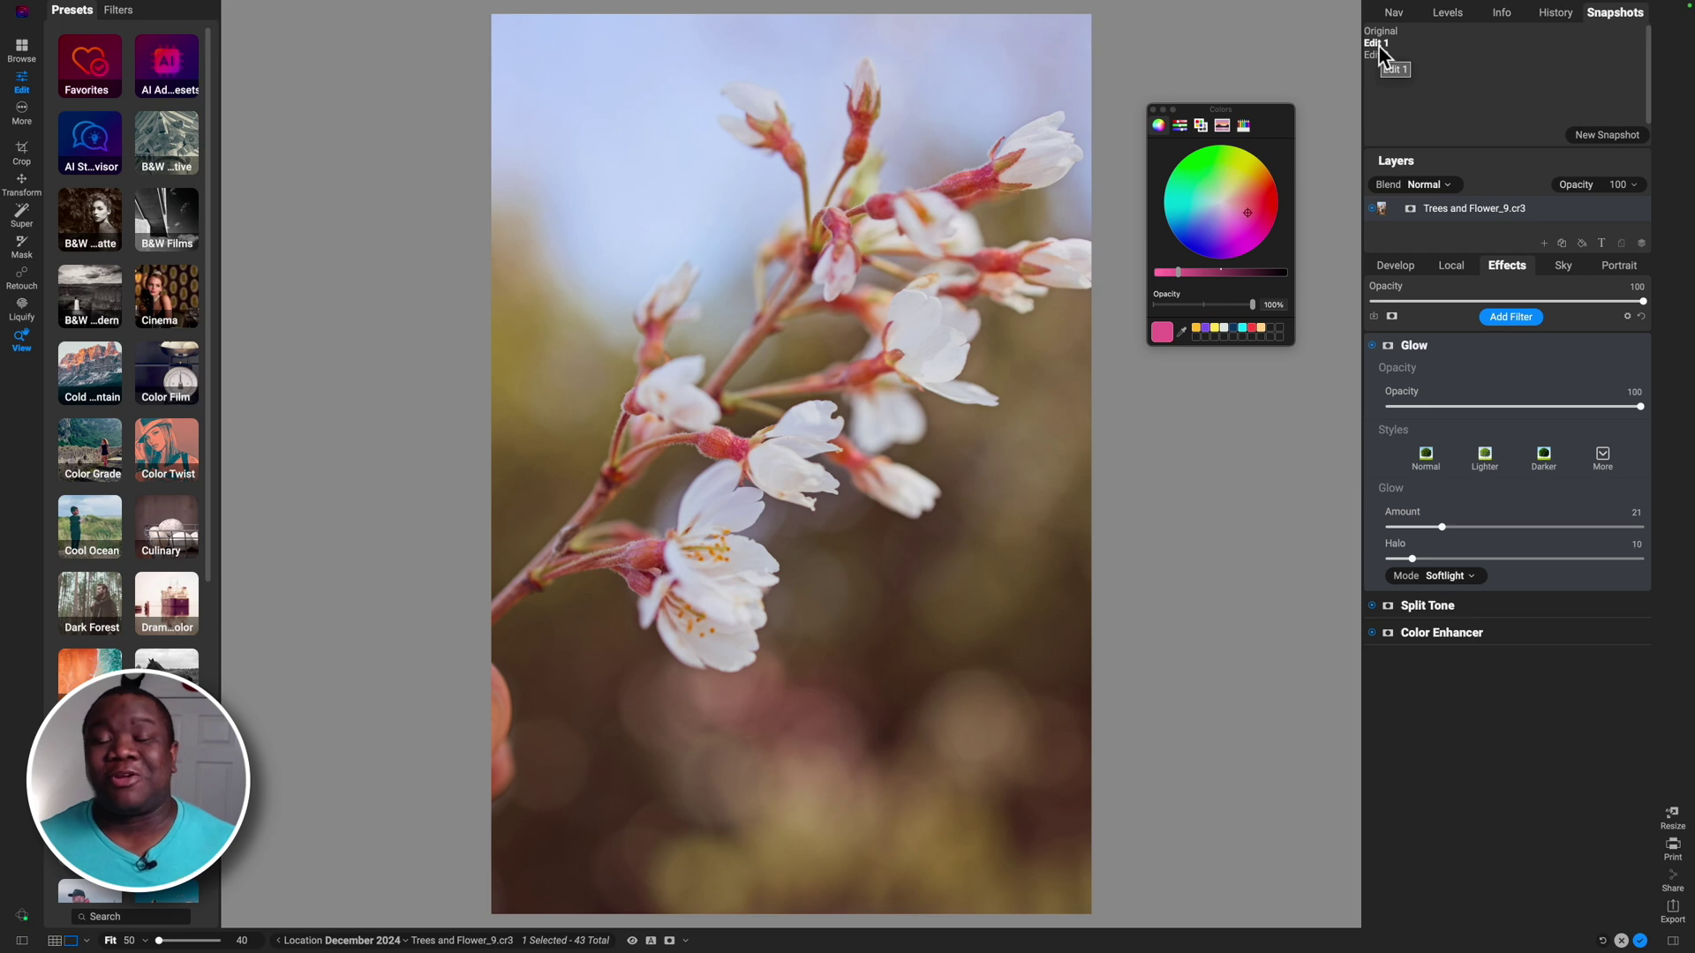
{"action": "left_click", "coordinate": [1379, 46]}
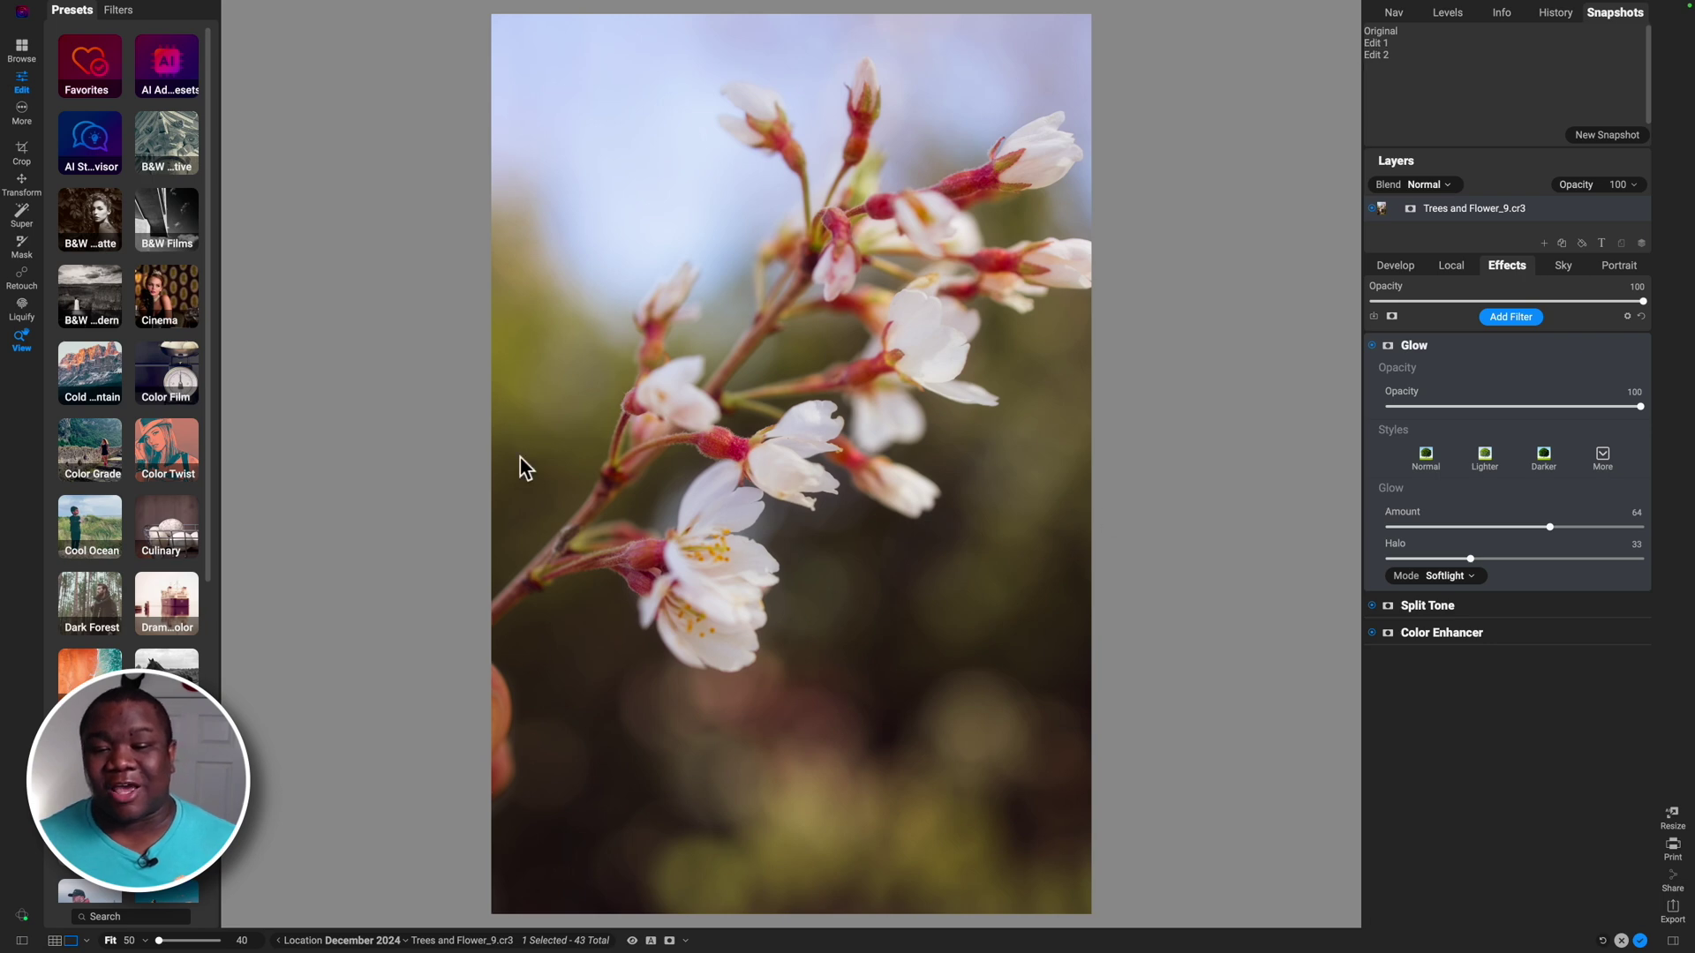
{"action": "left_click", "coordinate": [1378, 55]}
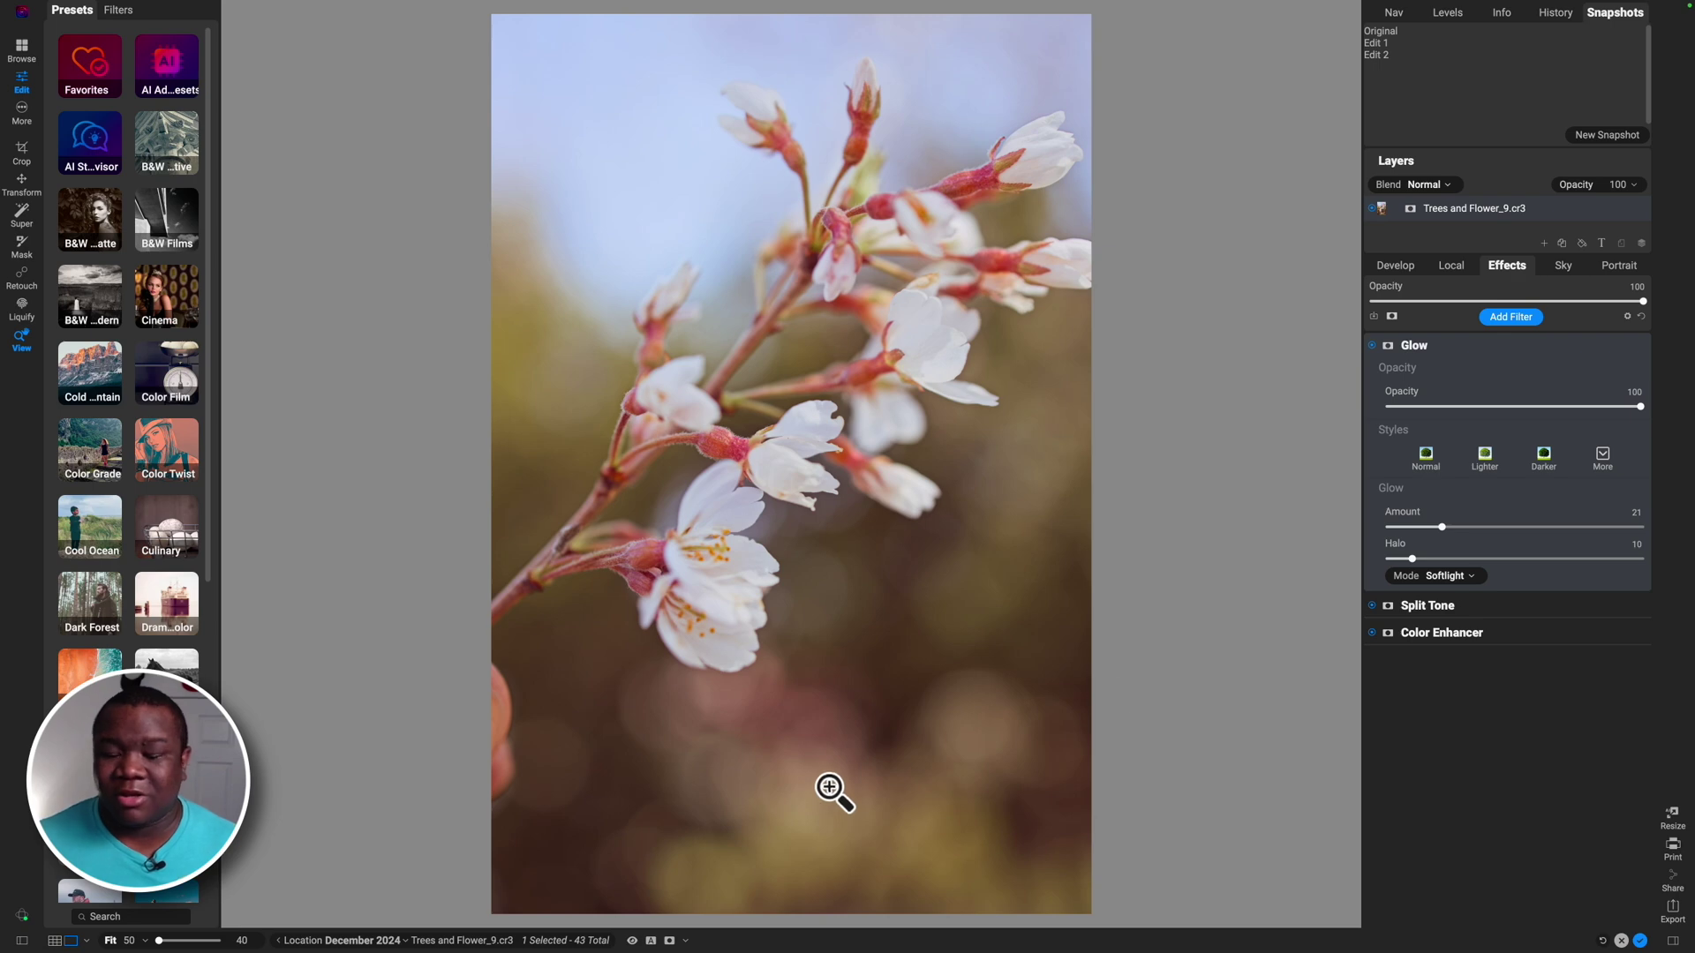
{"action": "left_click", "coordinate": [1446, 632]}
Step: In Color Enhancer, set Green brightness to -20 and Yellow hue to 14
{"action": "left_click", "coordinate": [1505, 751]}
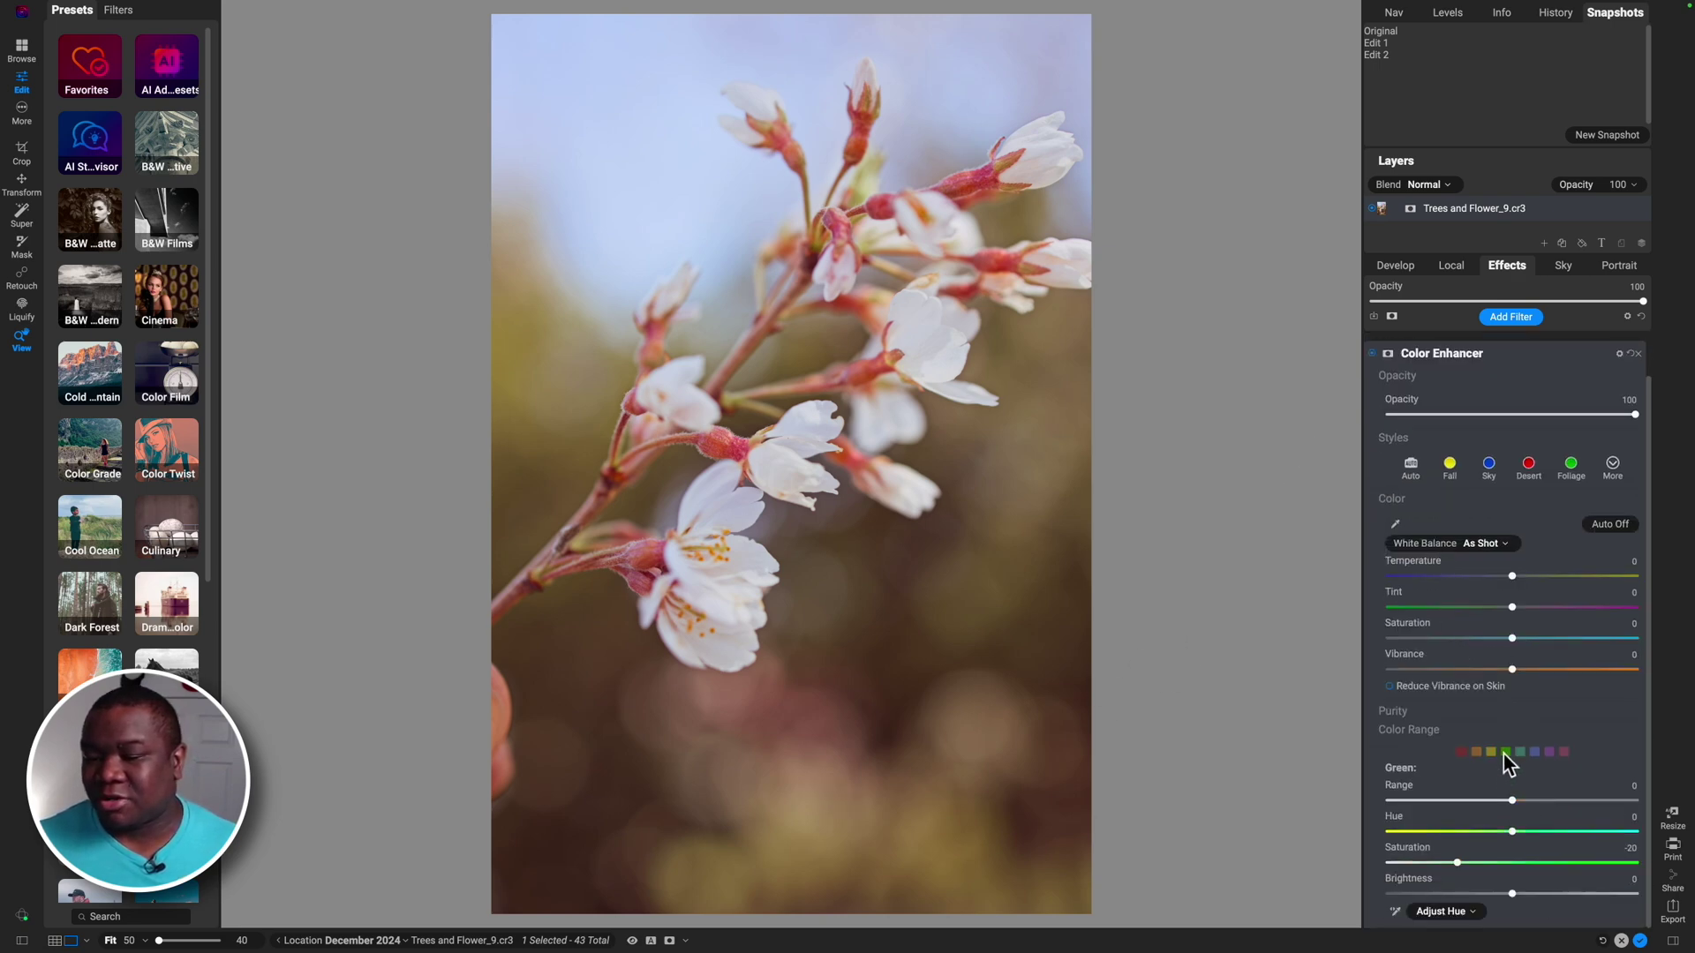
{"action": "left_click_drag", "start_coordinate": [1507, 894], "coordinate": [1460, 893]}
{"action": "left_click", "coordinate": [1490, 751]}
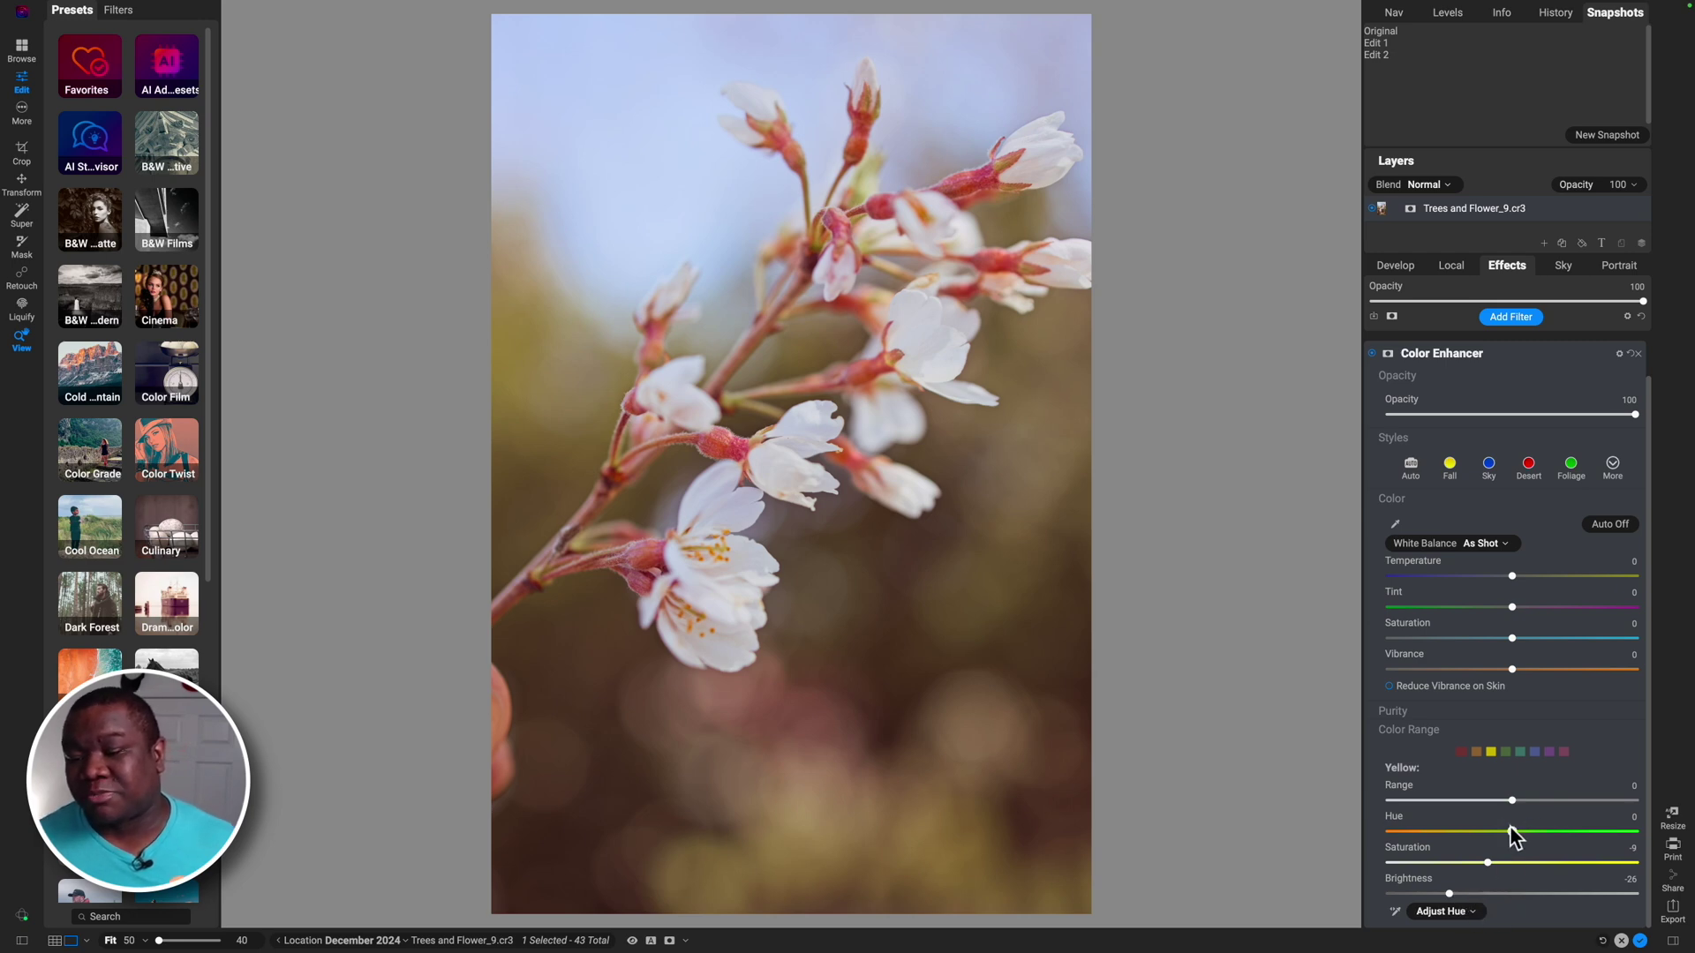
{"action": "left_click_drag", "start_coordinate": [1512, 831], "coordinate": [1551, 831]}
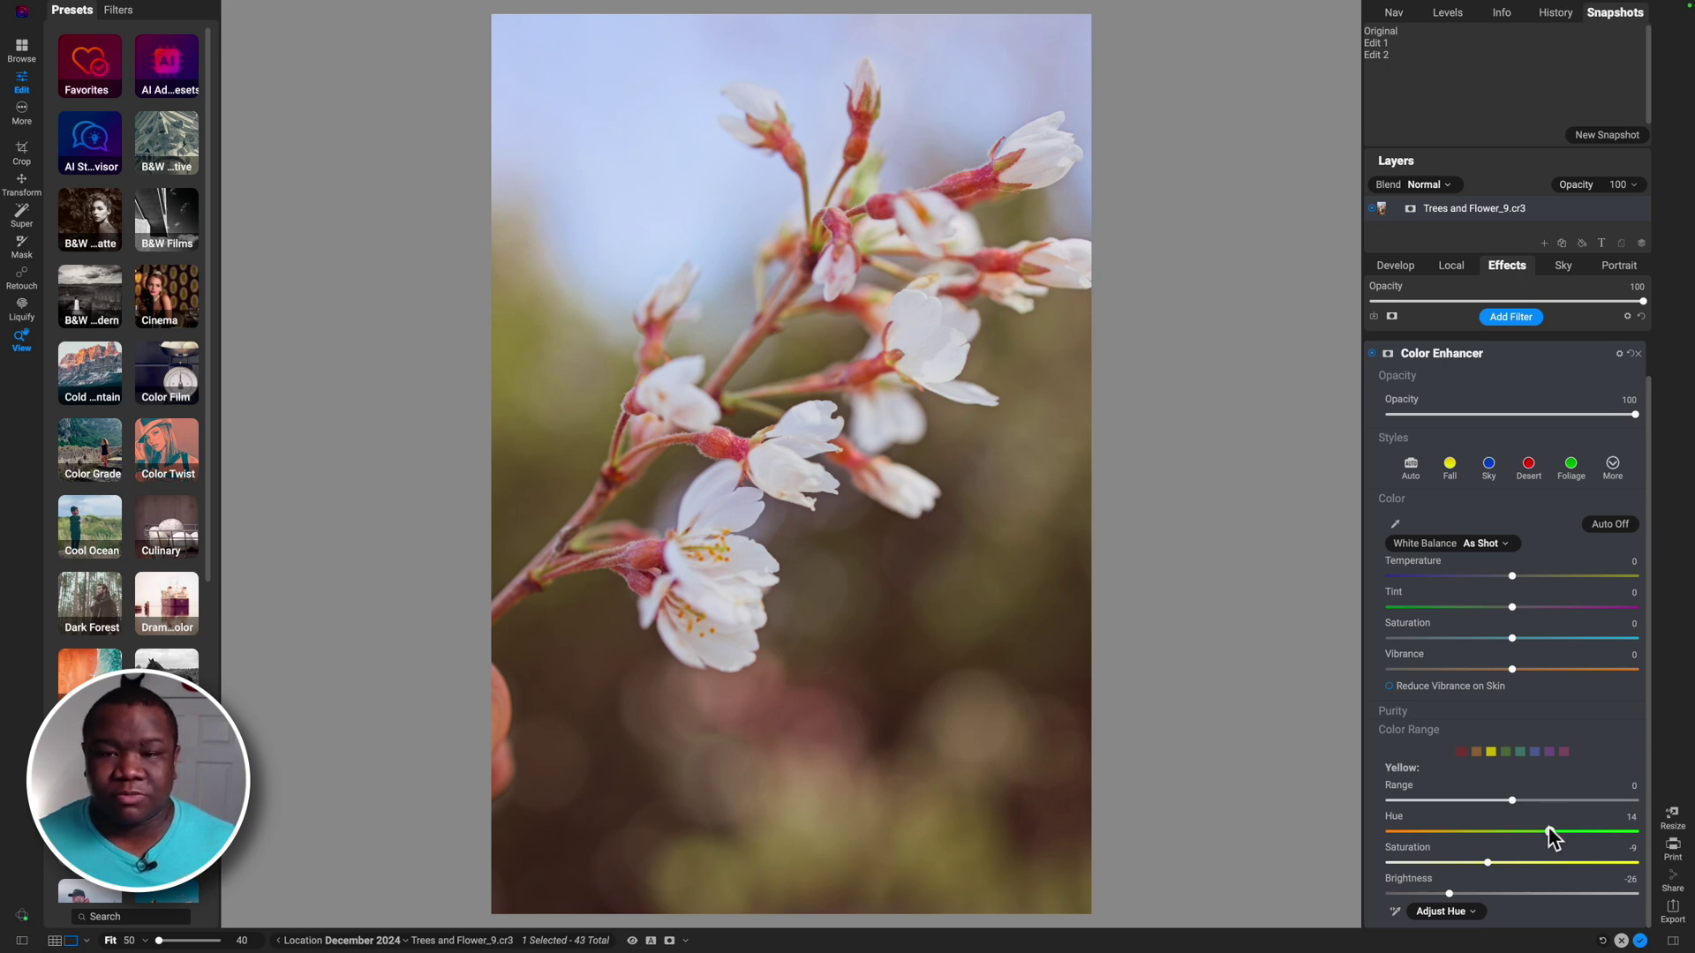
Step: Deepen Blacks from -12 to -24 in Develop's Tone & Color settings
{"action": "left_click", "coordinate": [1396, 266]}
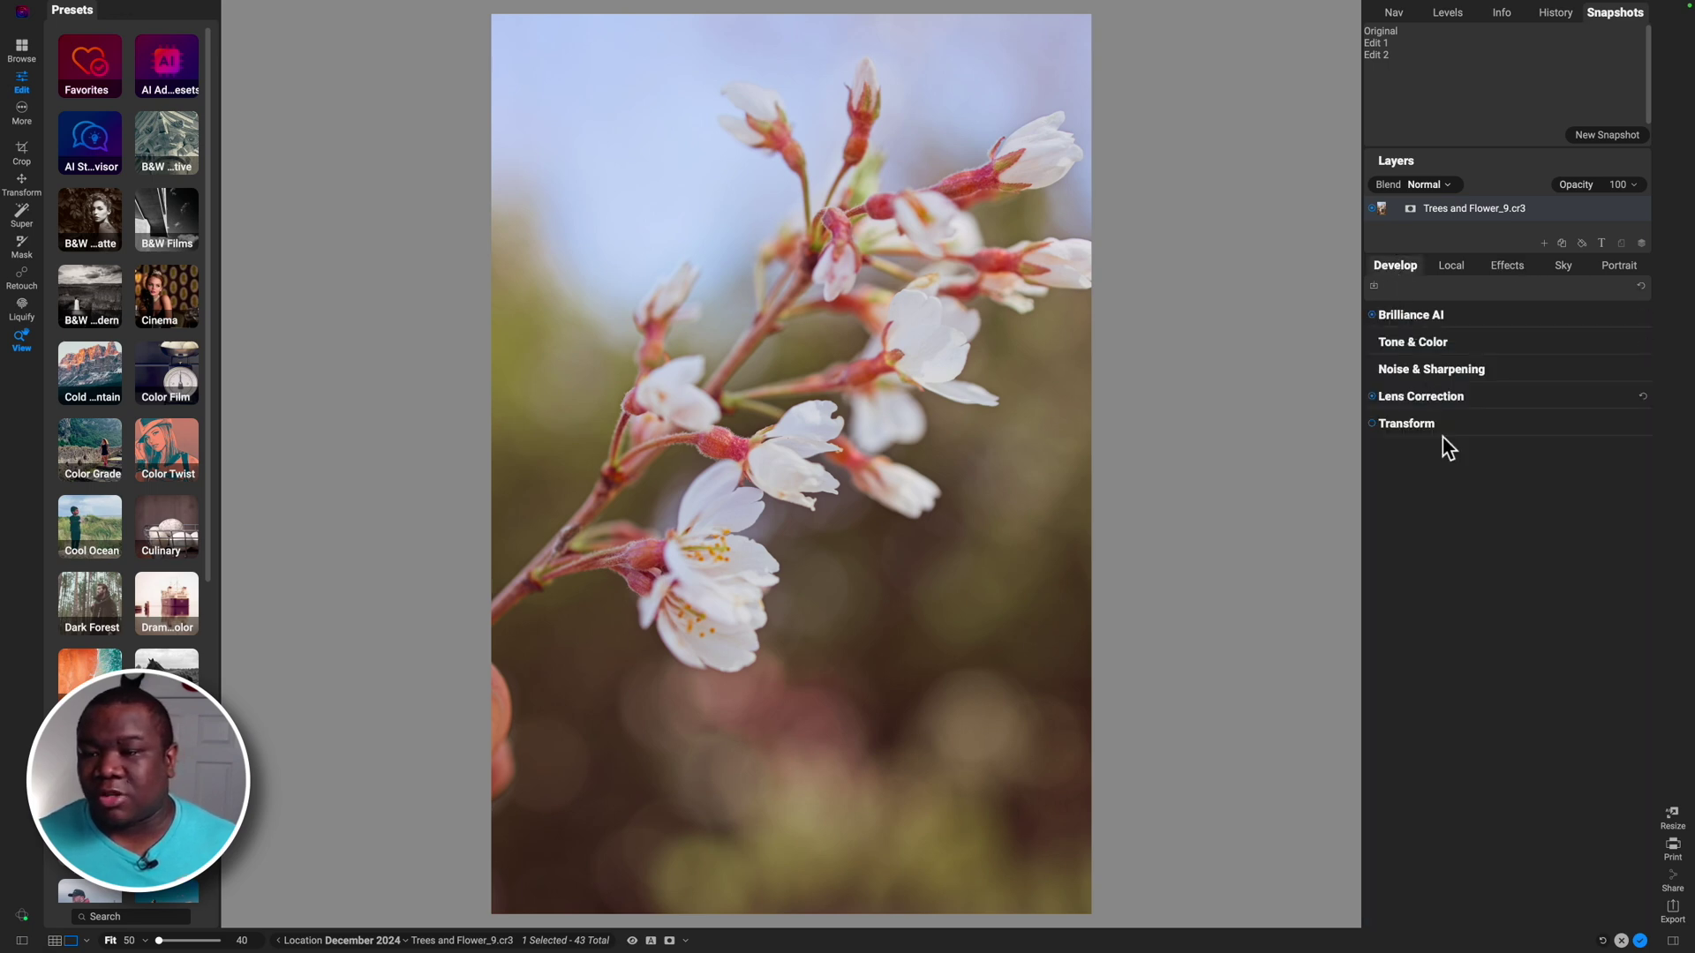
{"action": "left_click", "coordinate": [1411, 345]}
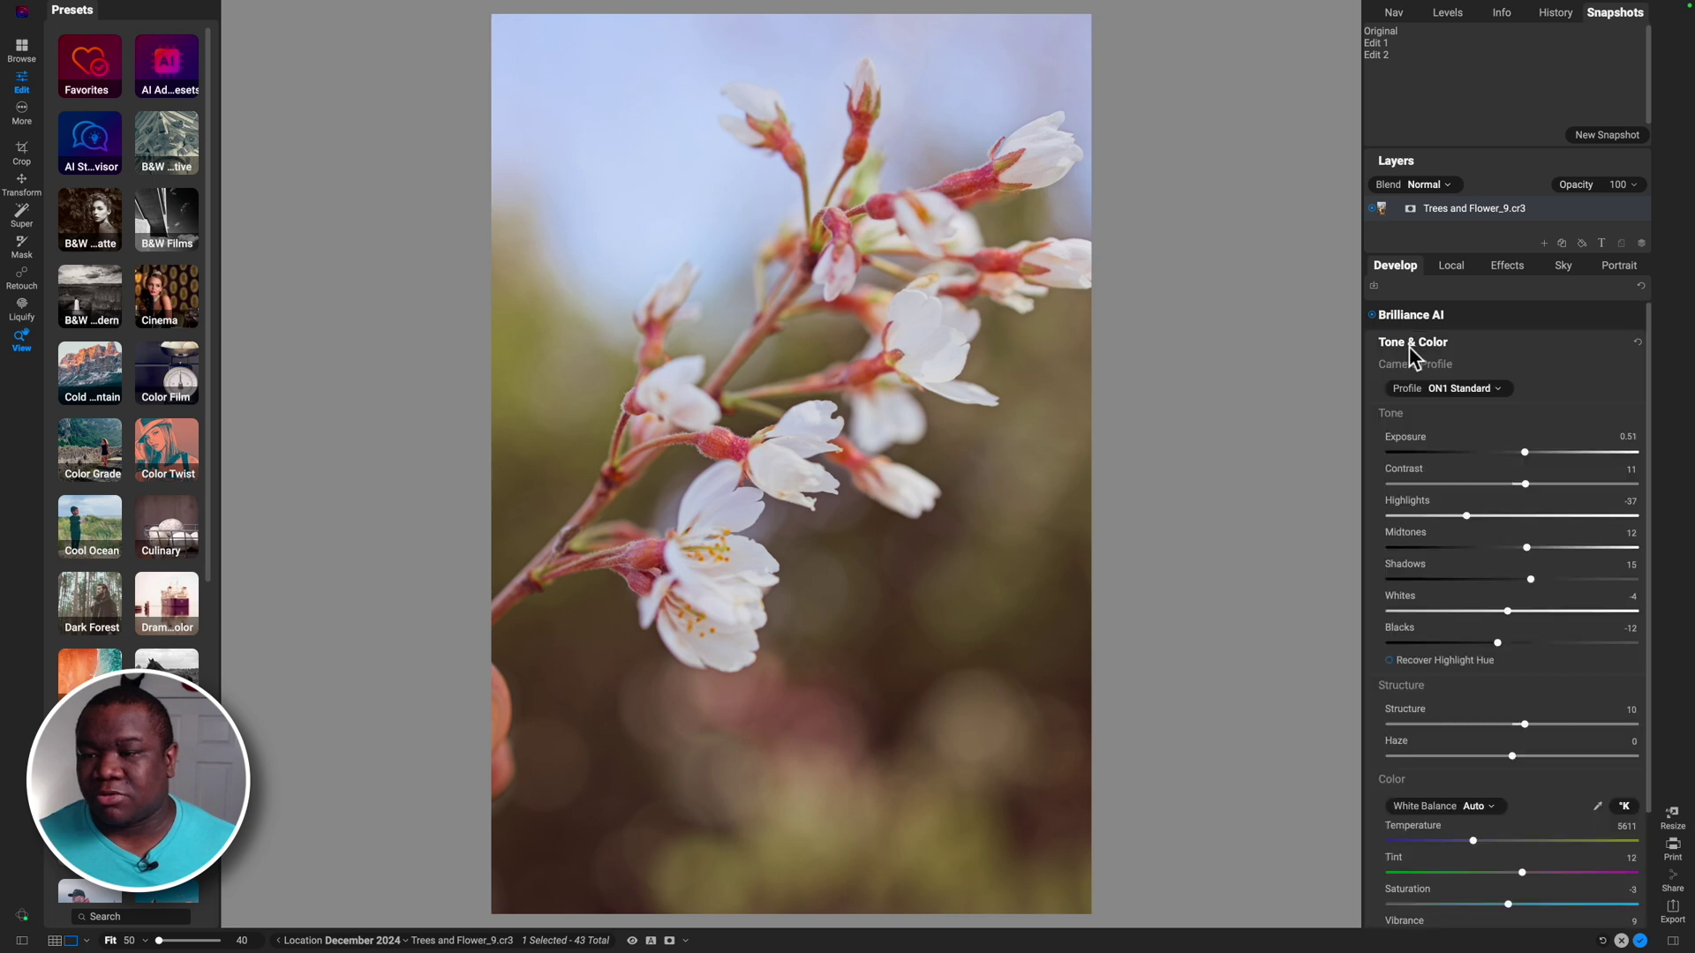
{"action": "left_click_drag", "start_coordinate": [1496, 643], "coordinate": [1484, 643]}
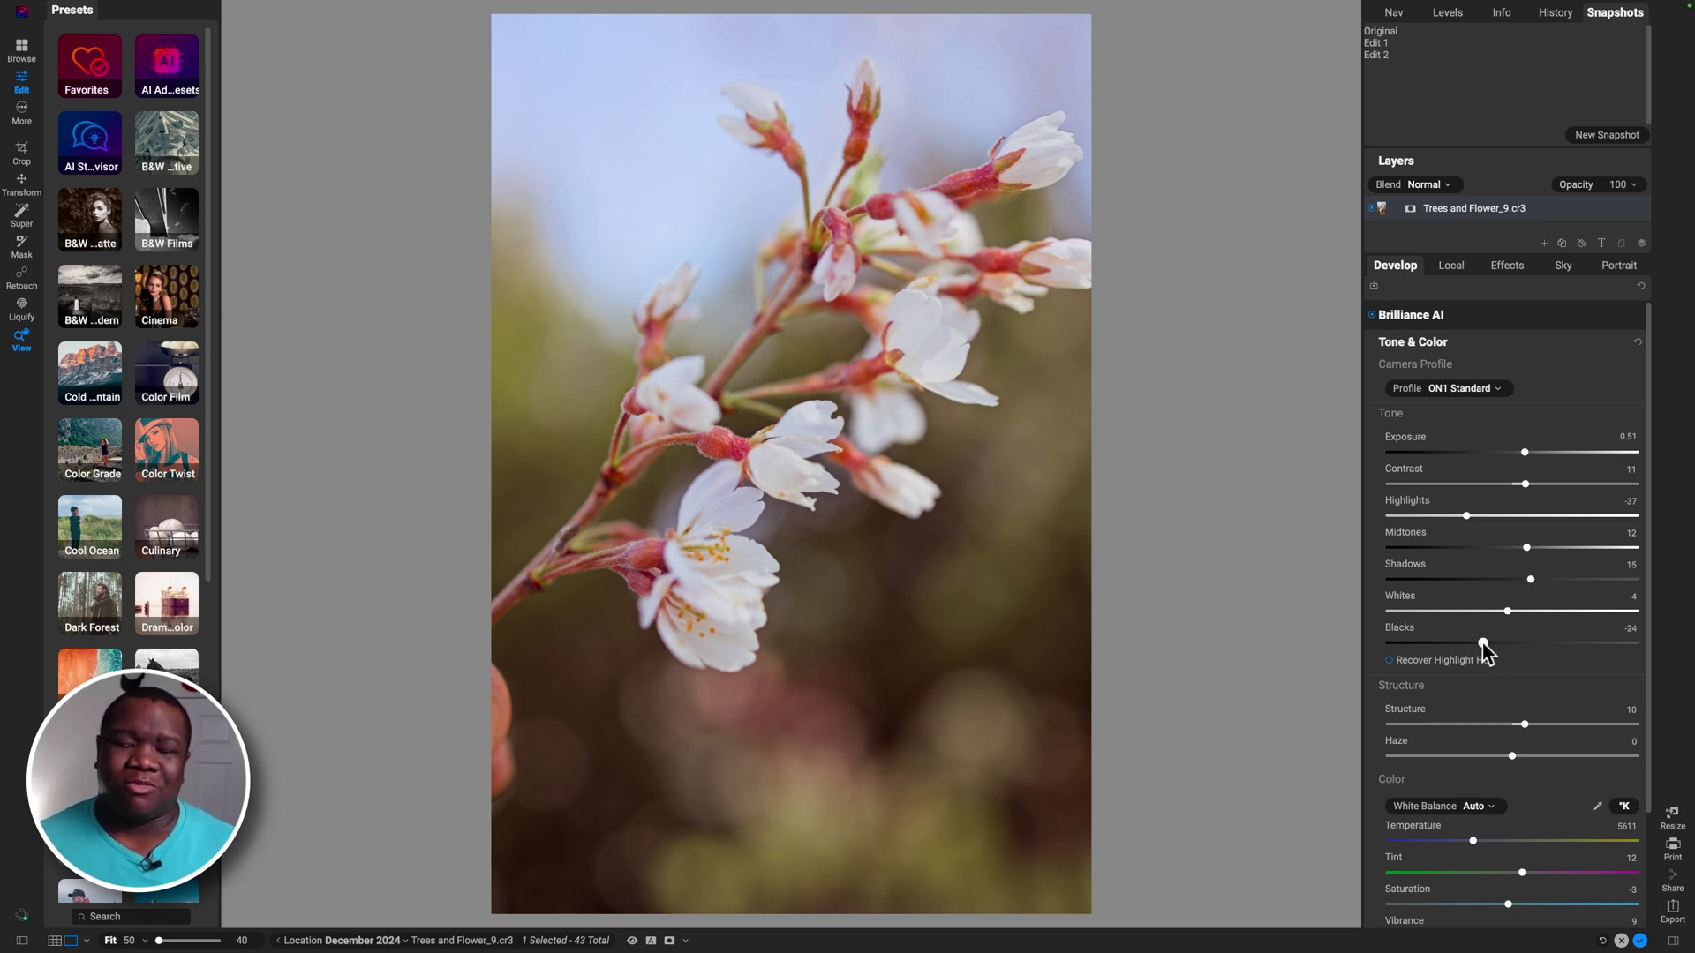